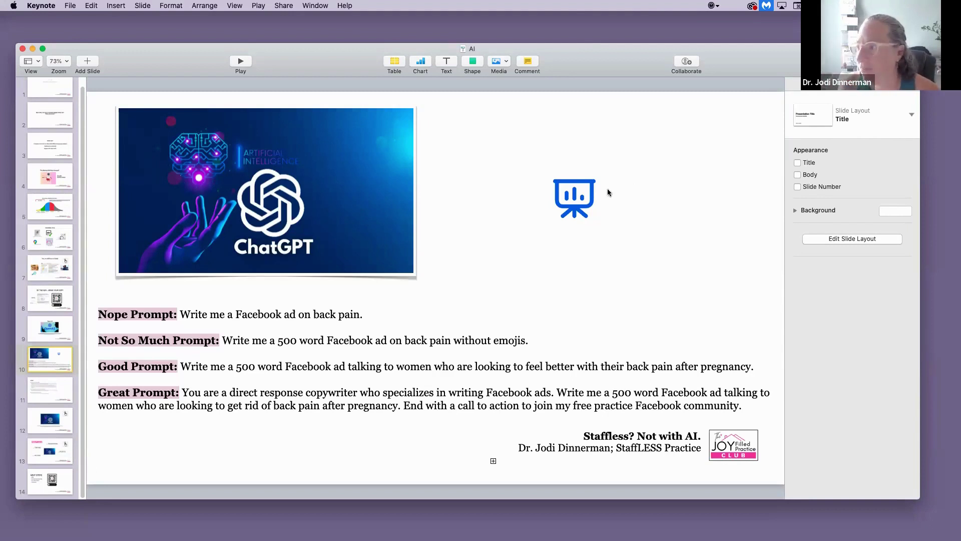
# Go to slide 11 of the Keynote presentation.
pyautogui.click(31, 393)
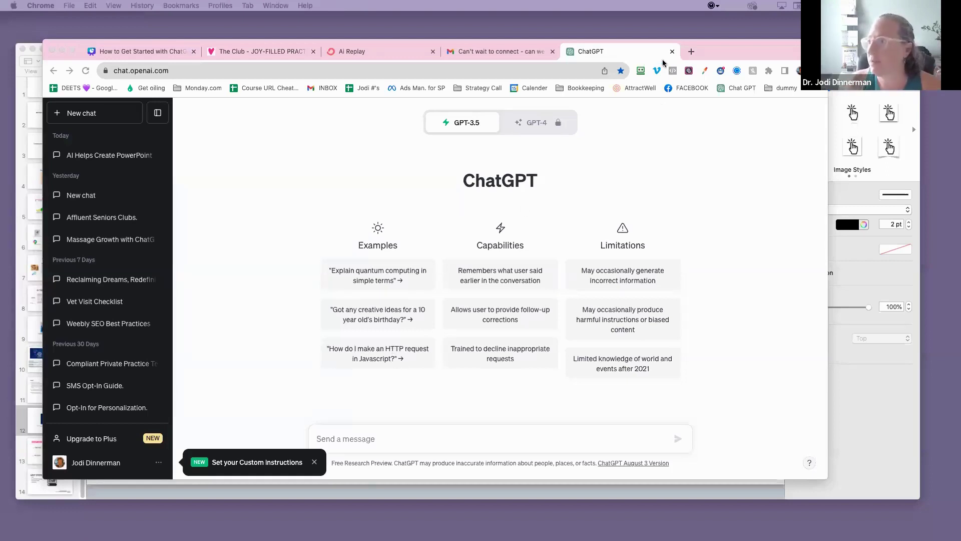
pyautogui.moveTo(714, 54); pyautogui.dragTo(743, 63)
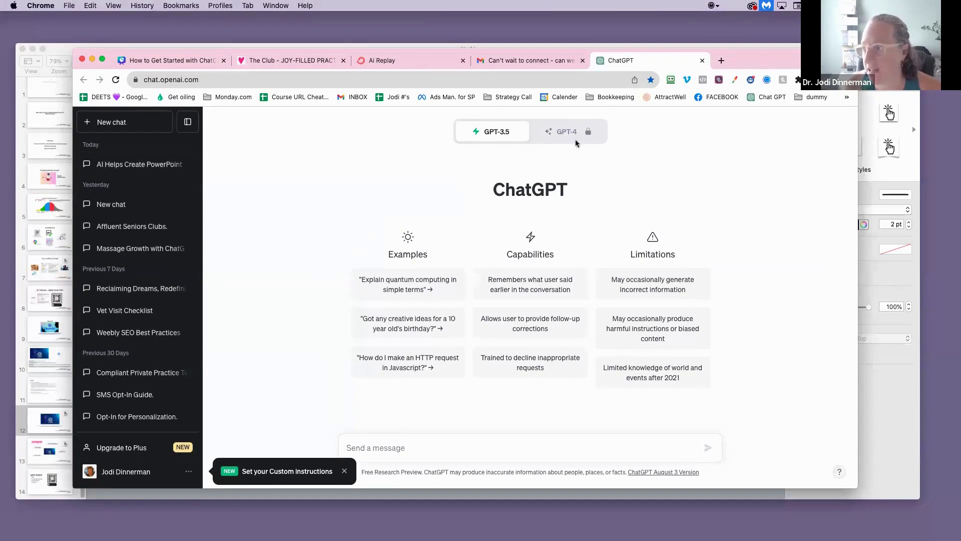
pyautogui.moveTo(573, 138)
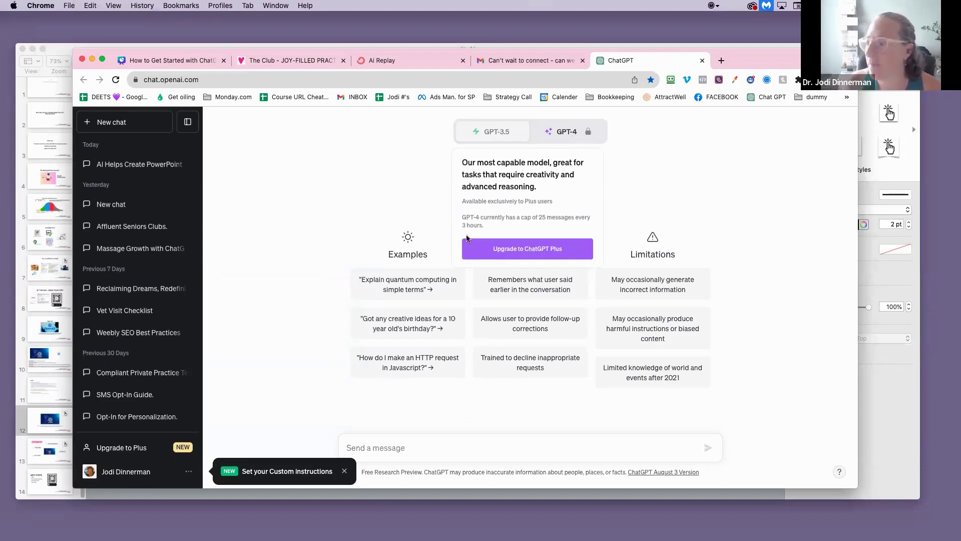
pyautogui.click(395, 448)
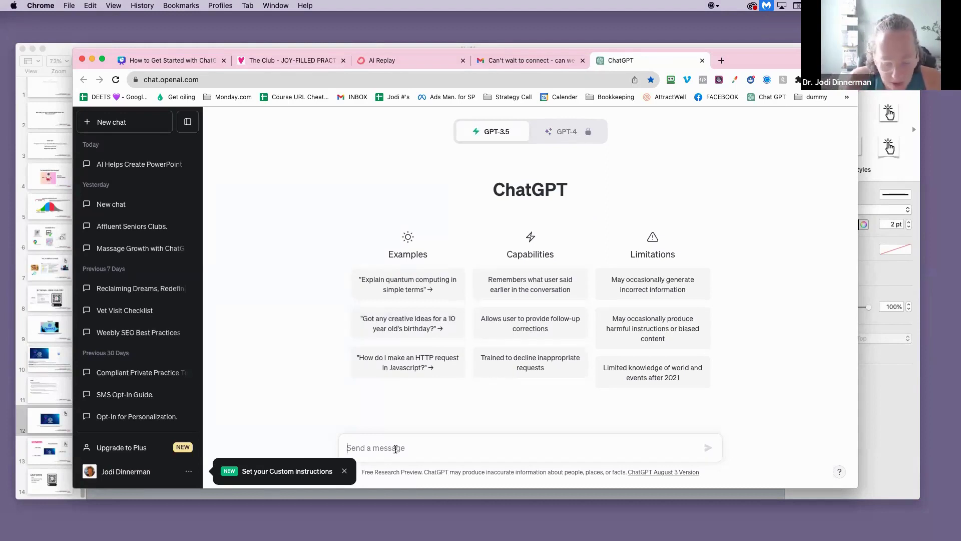
# Ask ChatGPT to write a Facebook group post for moms in their 30's, then review the reply.
pyautogui.write('write me a p')
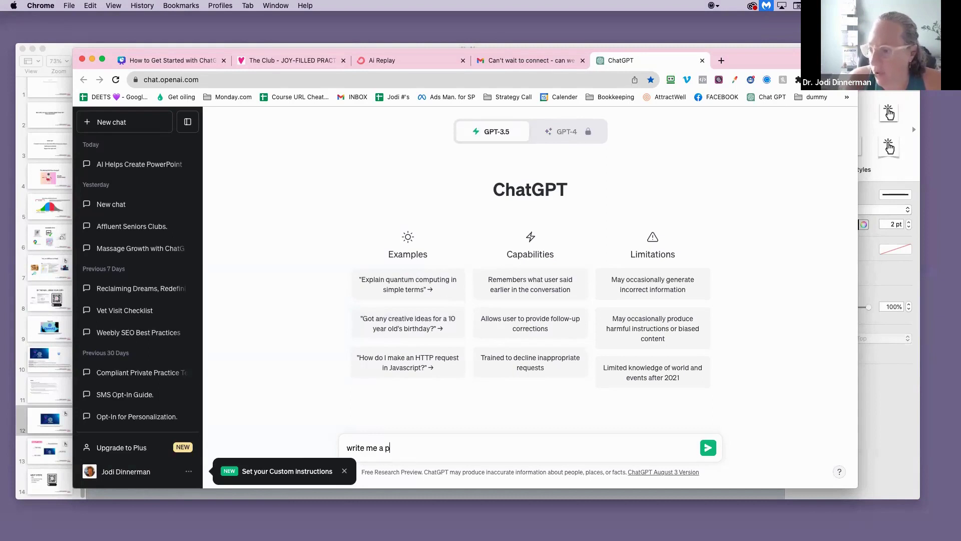
pyautogui.write('ost for a fac')
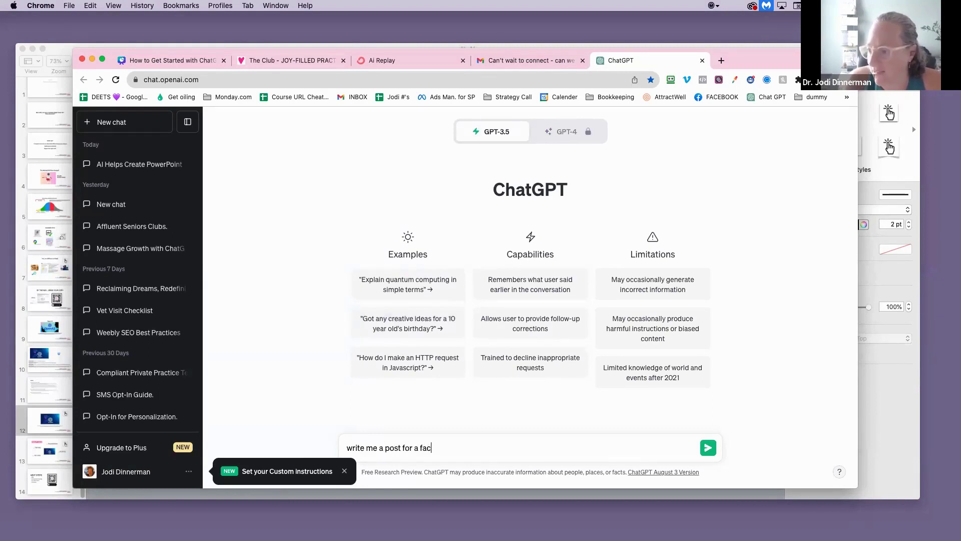
pyautogui.write('ebook gro')
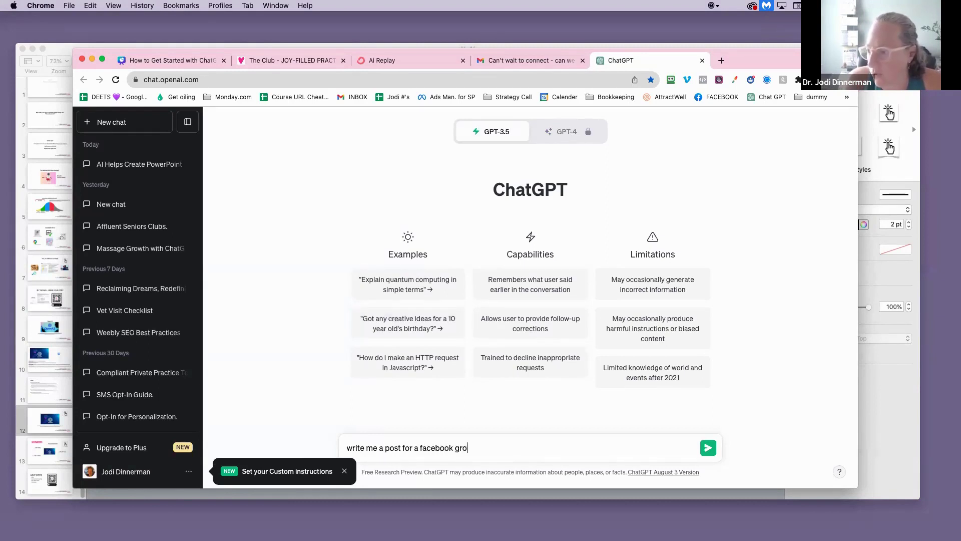
pyautogui.write('up for moms in their')
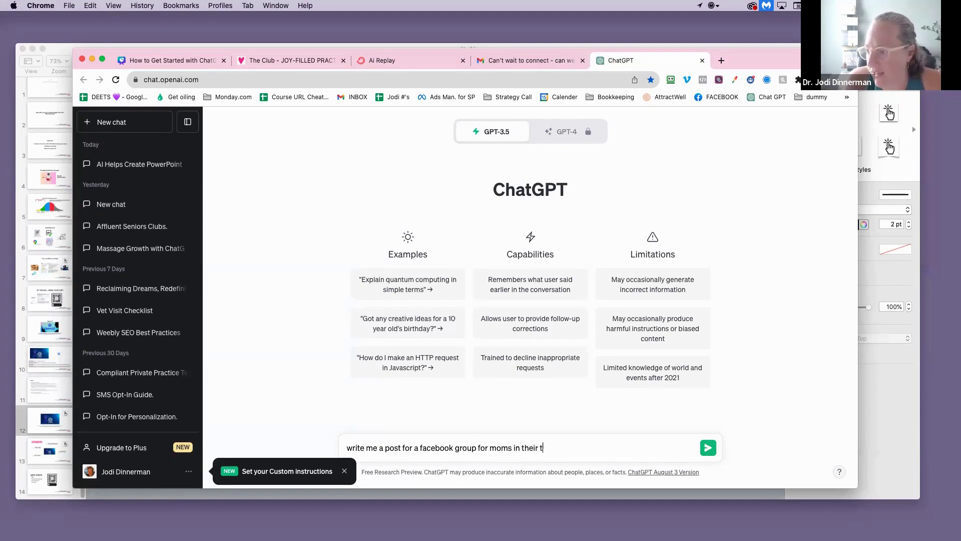
pyautogui.write(" 30's")
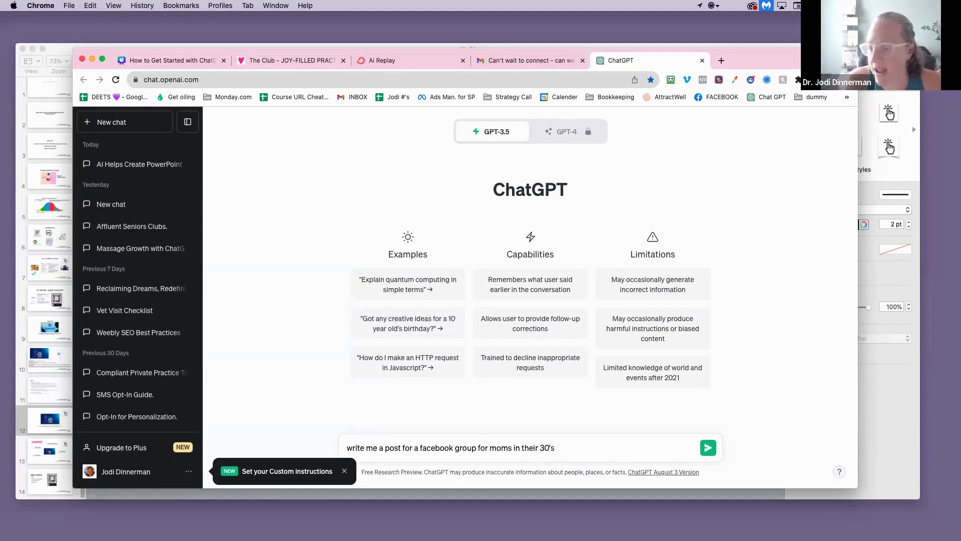
pyautogui.press('Return')
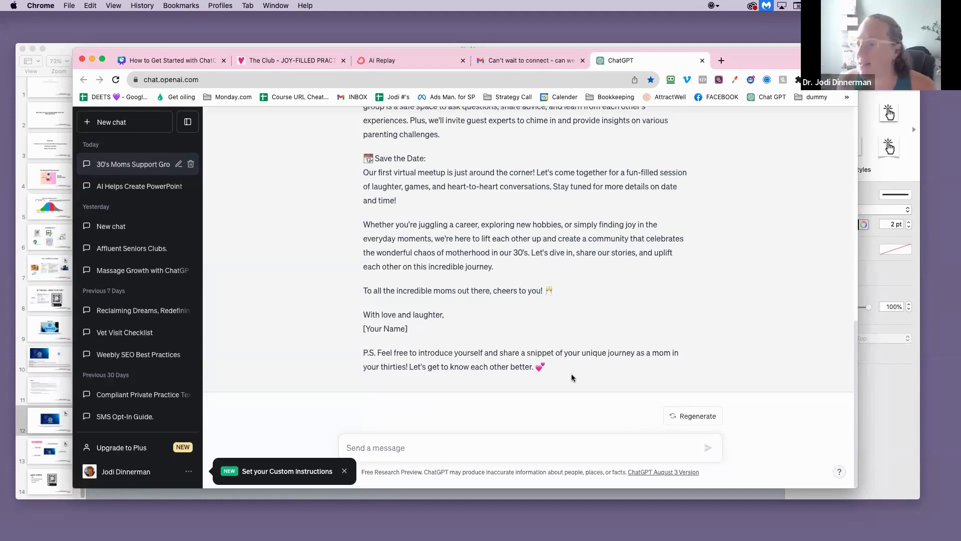
pyautogui.scroll(5, 573, 377)
# Ask ChatGPT to redo the moms' group post with no emojis and bullet points.
pyautogui.scroll(-5, 476, 415)
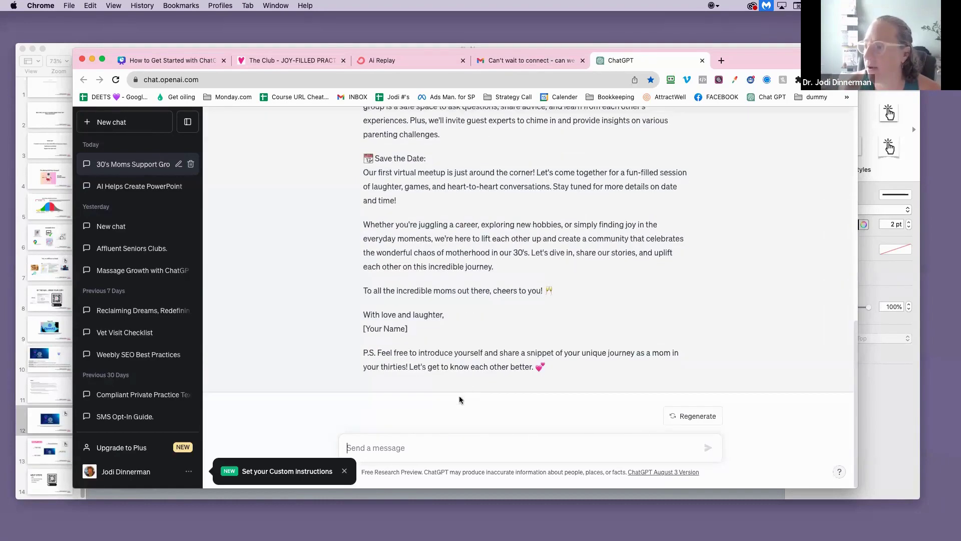
pyautogui.click(392, 446)
pyautogui.write('no ')
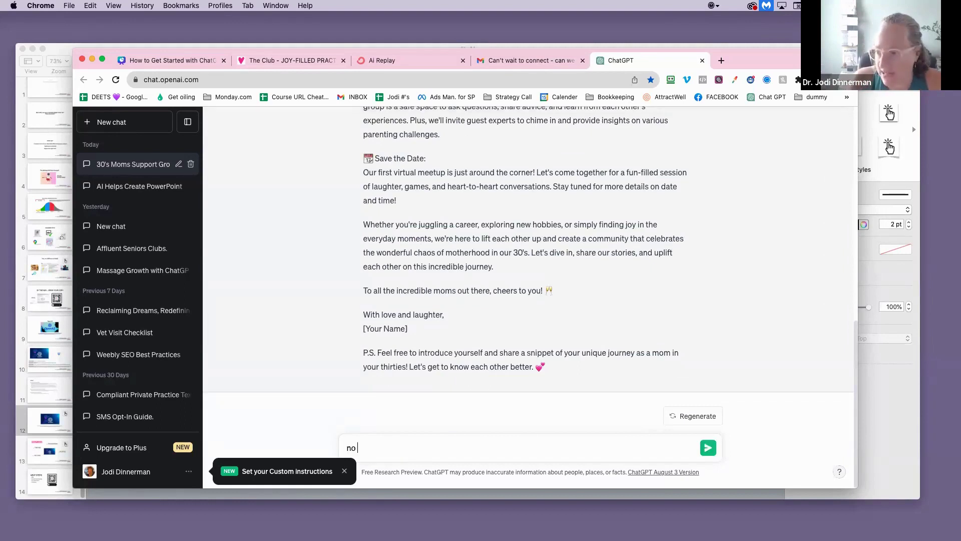
pyautogui.write('take out all ')
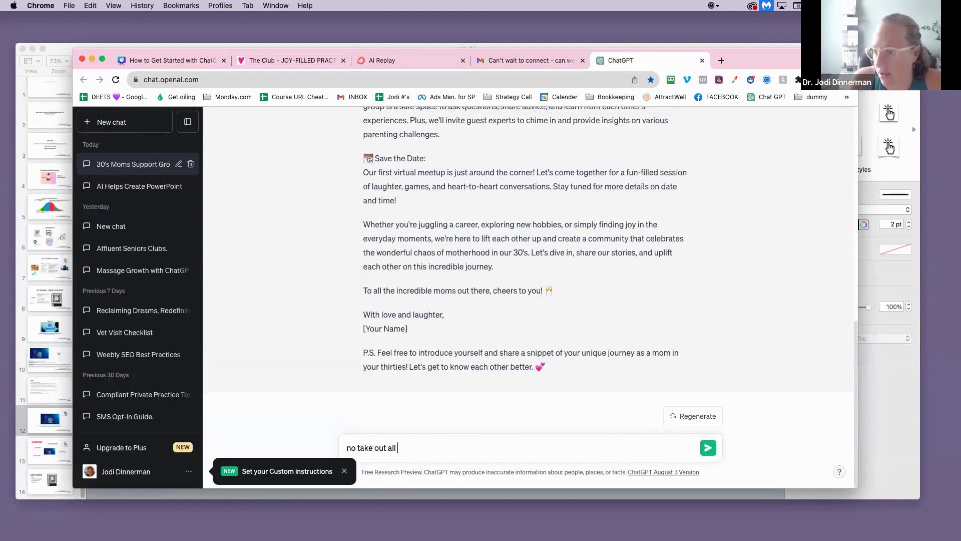
pyautogui.write('emojis')
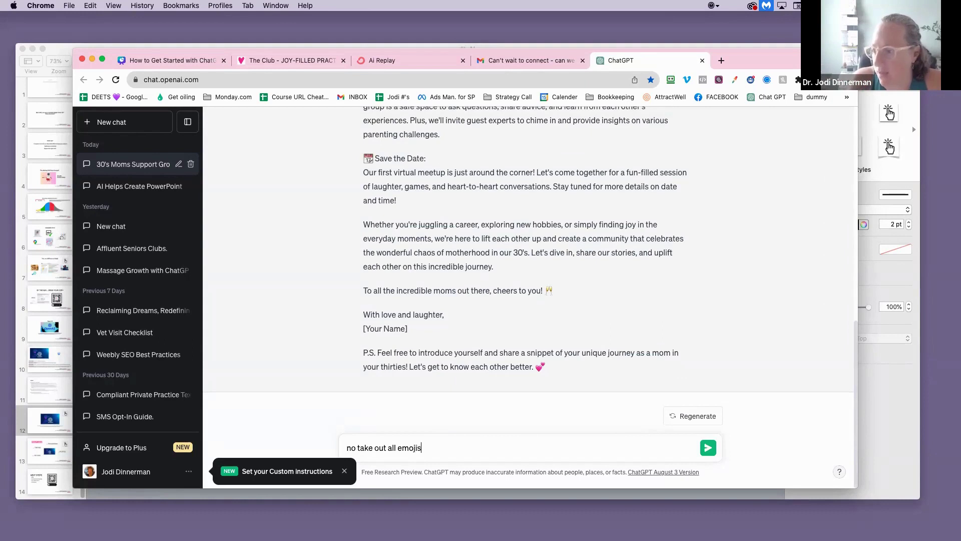
pyautogui.write(' and put ')
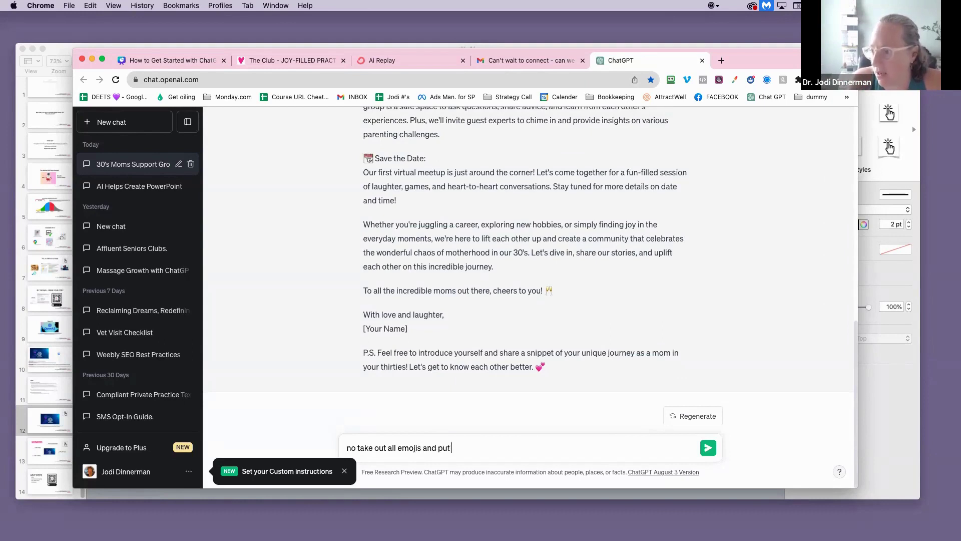
pyautogui.write('bullet points in')
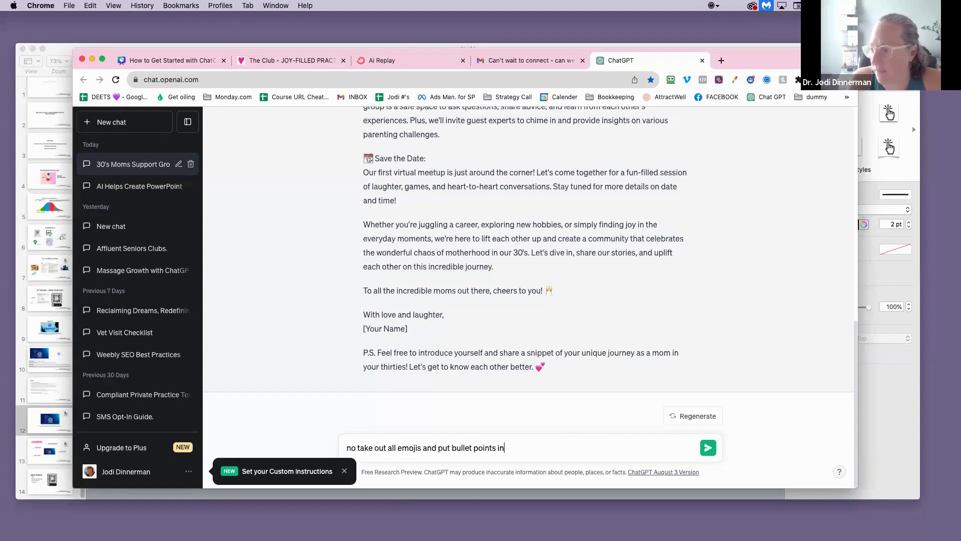
pyautogui.press('Return')
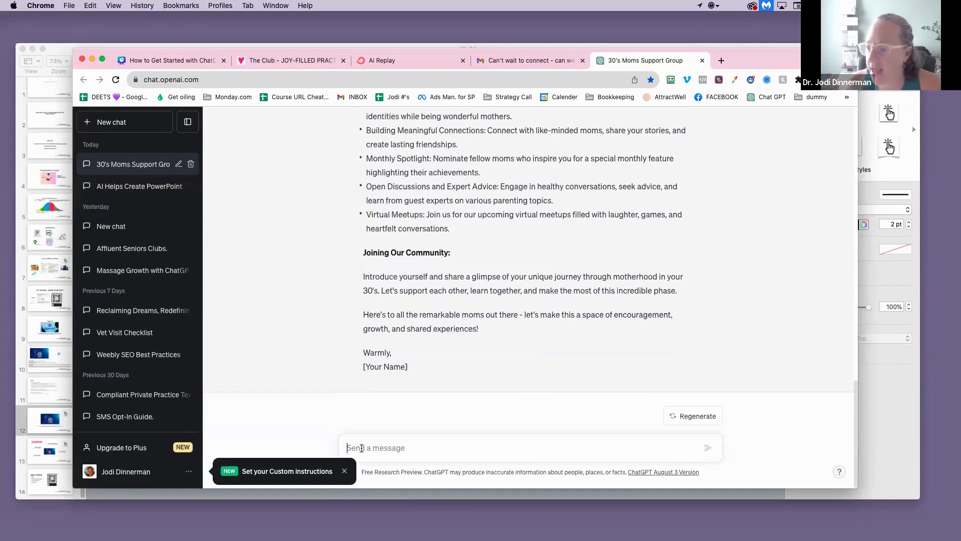
pyautogui.write('Write me a')
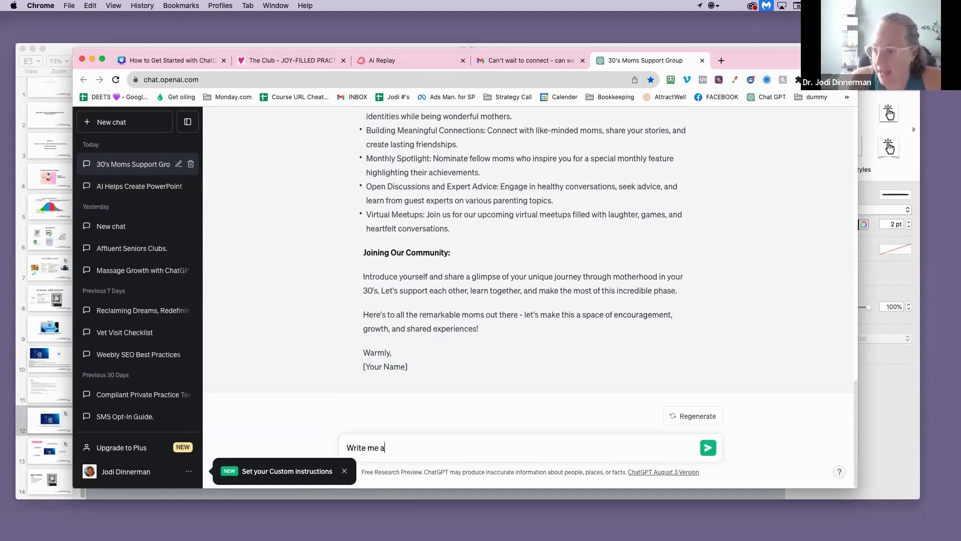
pyautogui.write(' letter to a refe')
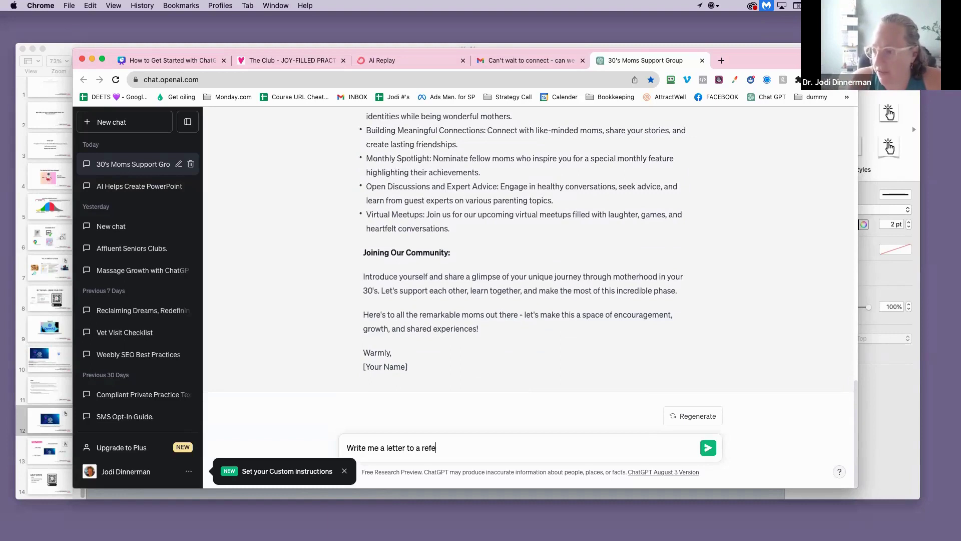
pyautogui.write('rring pediatrician from a')
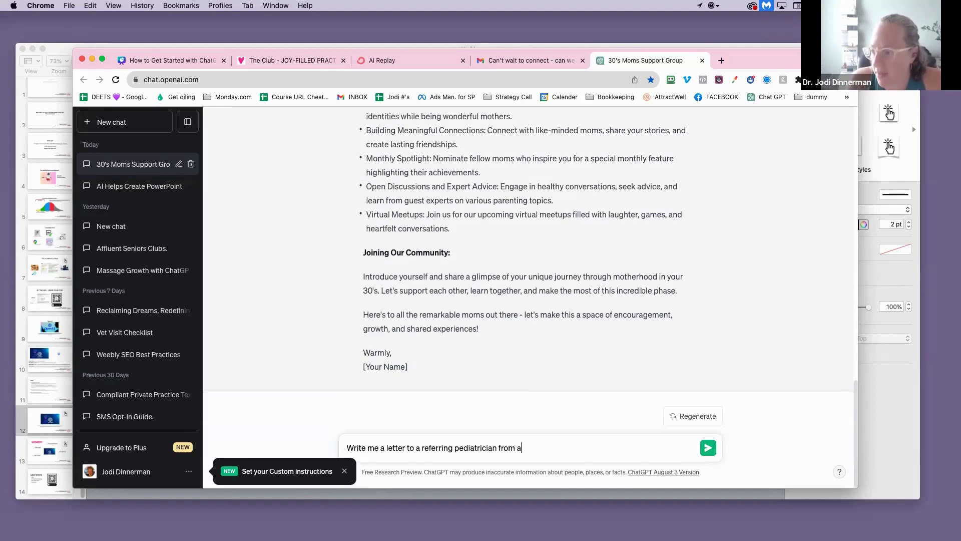
pyautogui.write(' chiropractor a')
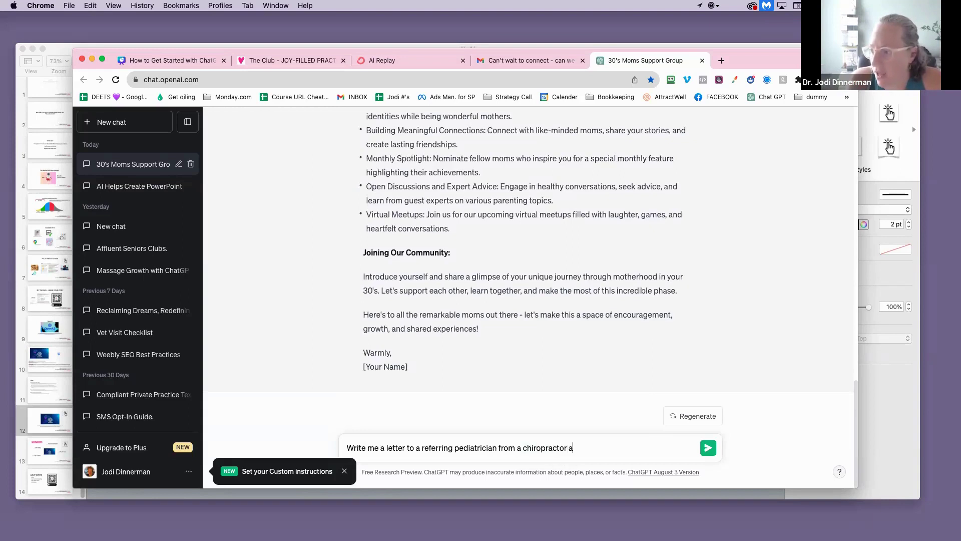
pyautogui.write('bout my findi')
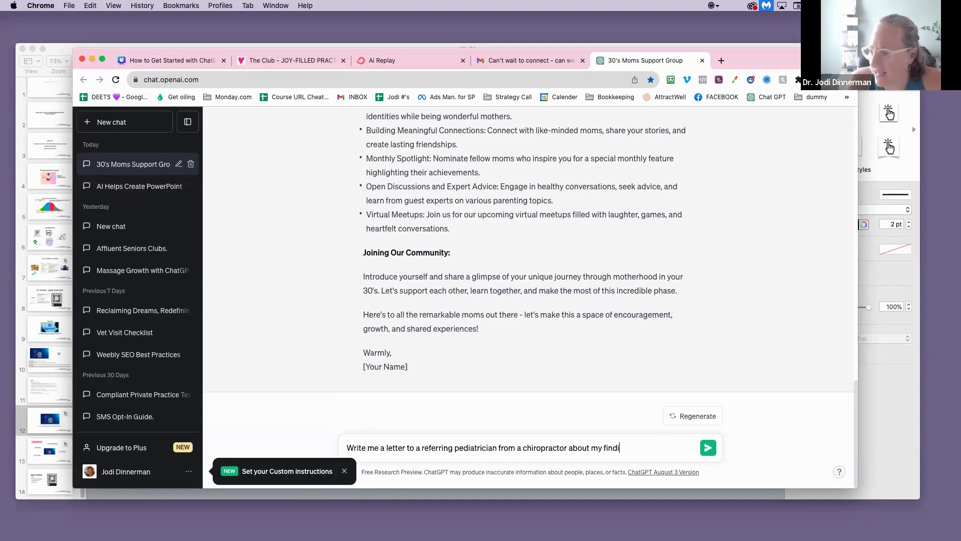
pyautogui.write('ng s on sa')
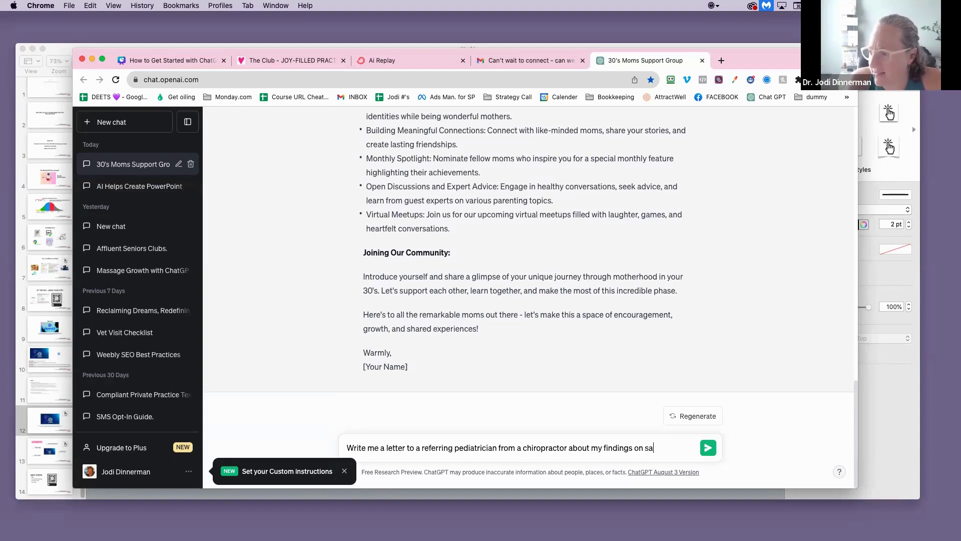
pyautogui.write('lly from h')
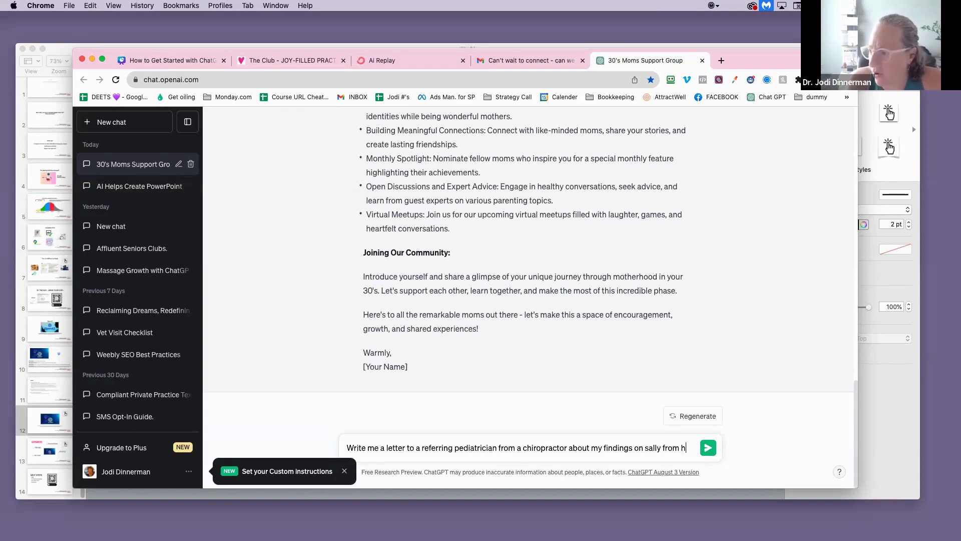
pyautogui.write('er chiropra')
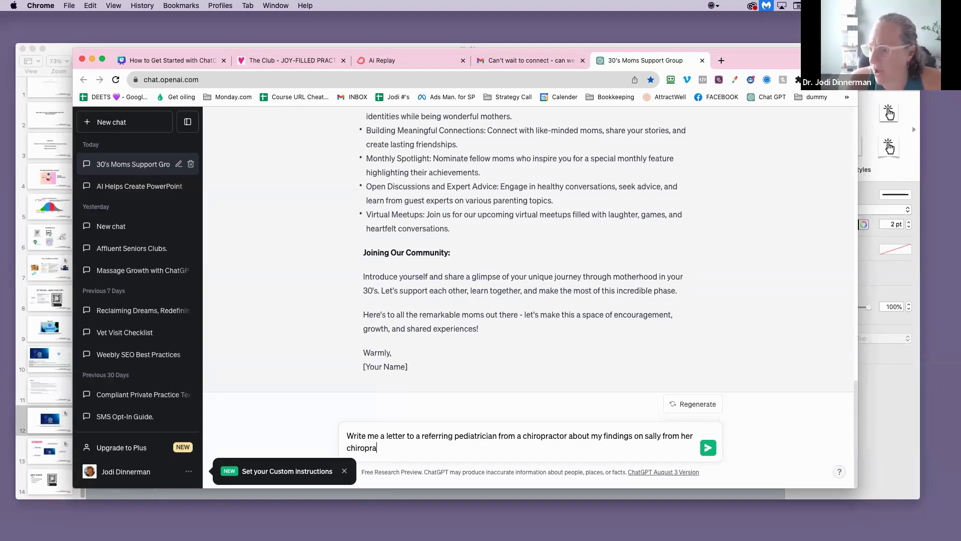
pyautogui.write('ctic exam today')
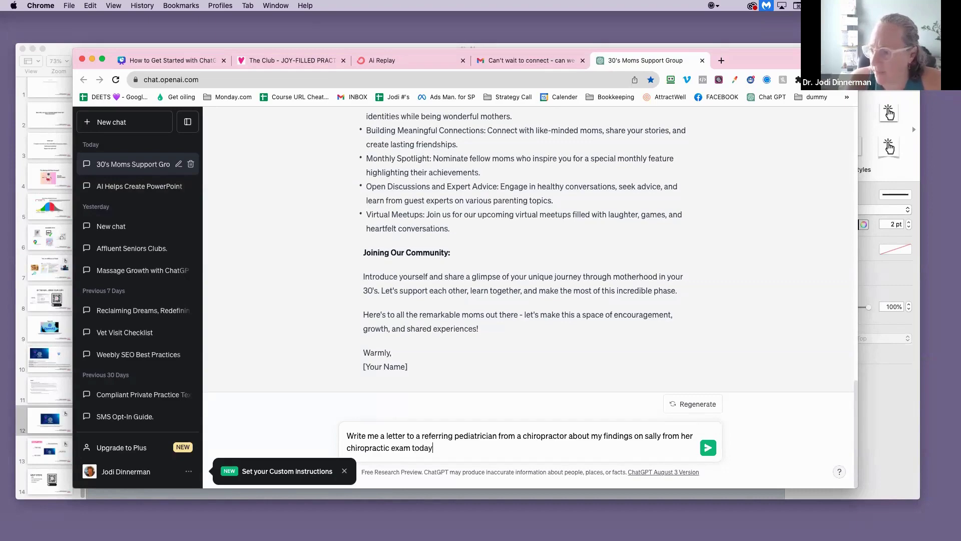
pyautogui.press('Return')
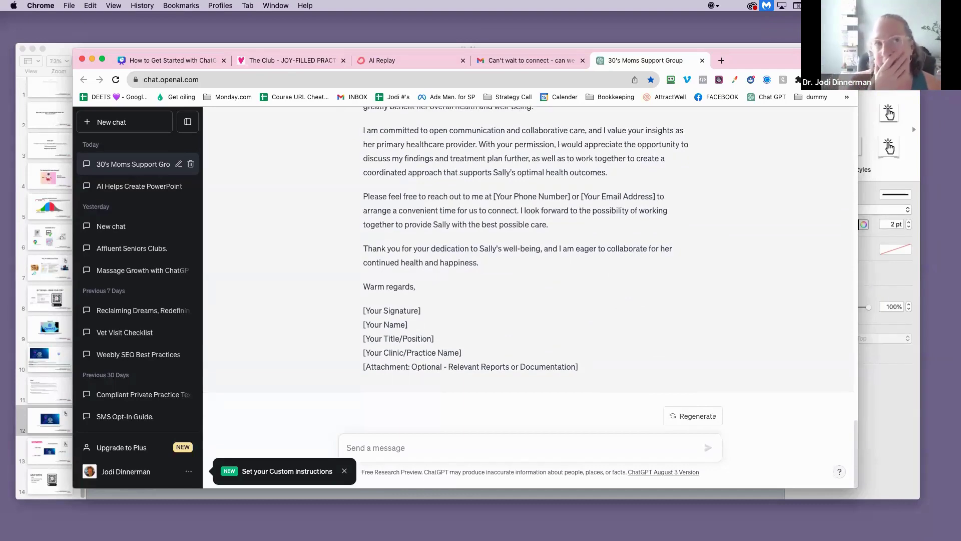
pyautogui.scroll(15, 467, 272)
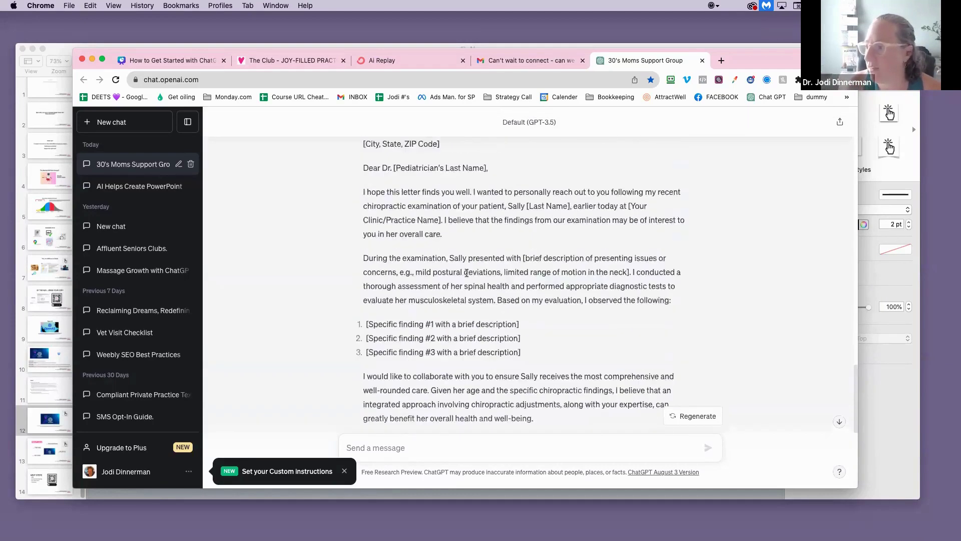
pyautogui.scroll(-15, 466, 274)
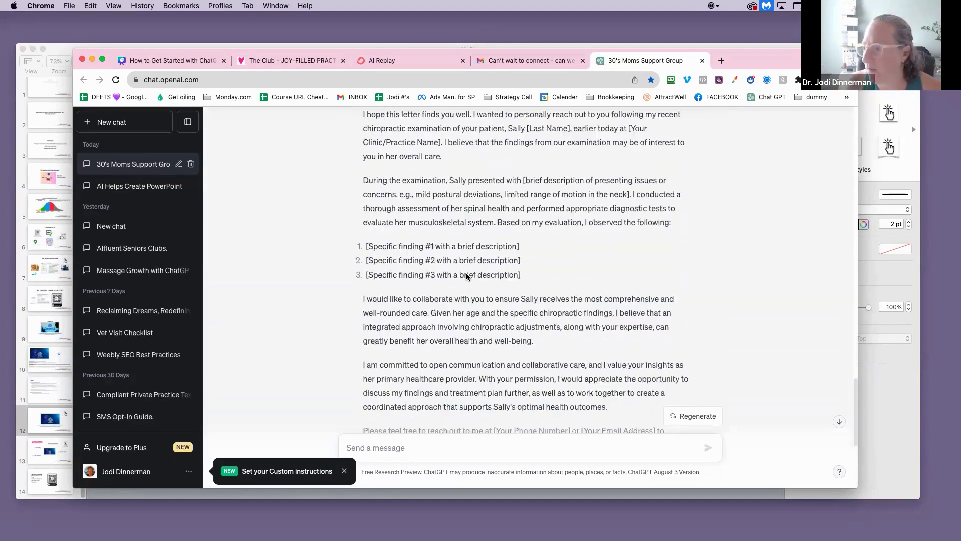
pyautogui.scroll(10, 472, 386)
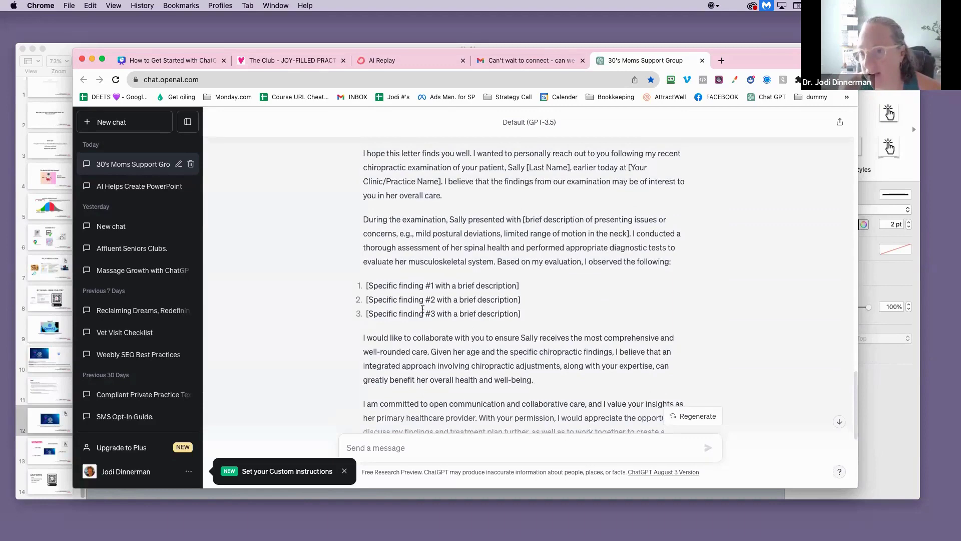
pyautogui.scroll(-3, 508, 381)
pyautogui.scroll(-8, 508, 381)
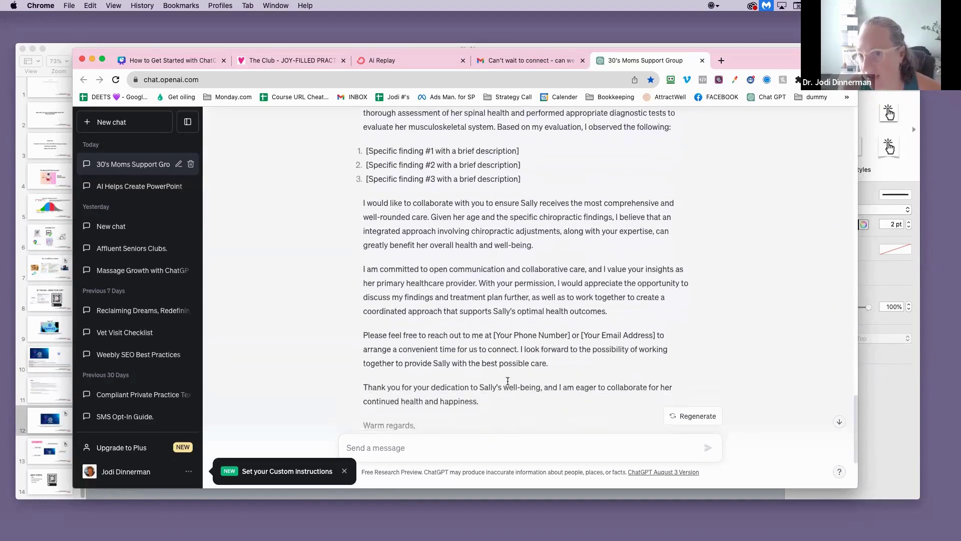
pyautogui.click(407, 446)
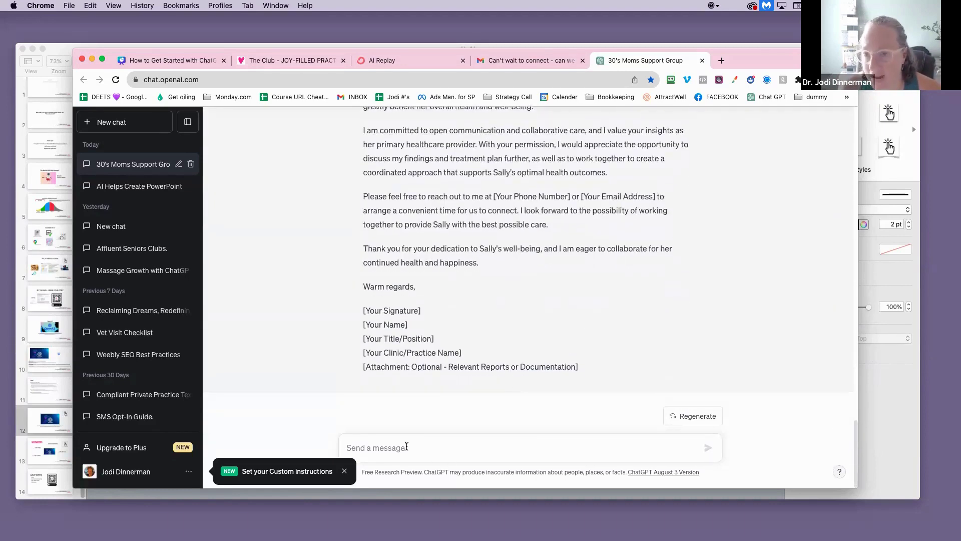
# Request a note taking template for a busy chiropractor, splitting 'notetaking' into two words.
pyautogui.write('Create')
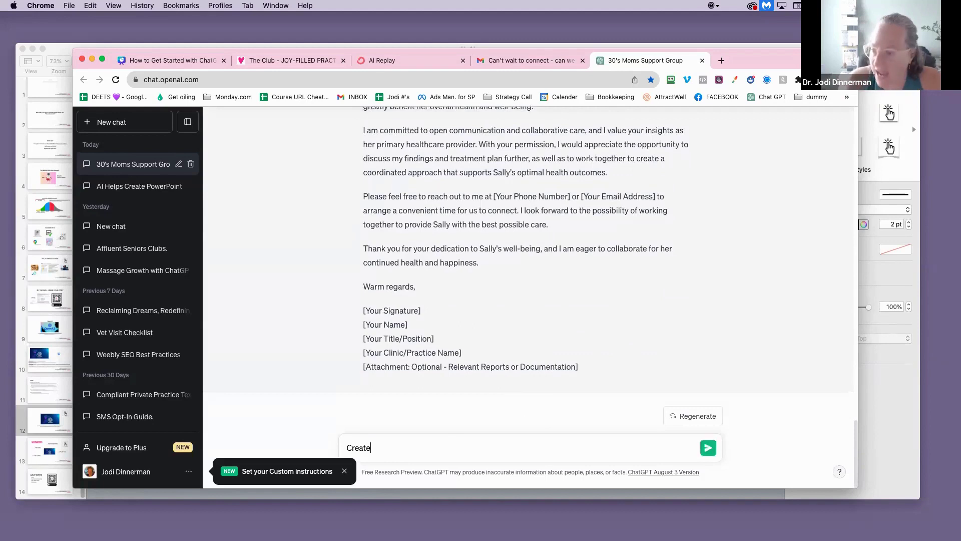
pyautogui.write(' a temp')
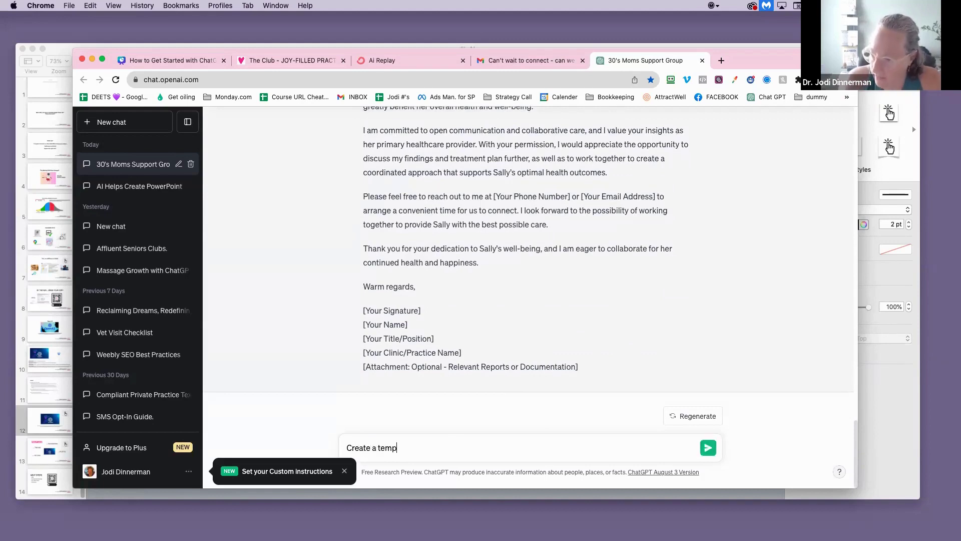
pyautogui.write('late for ')
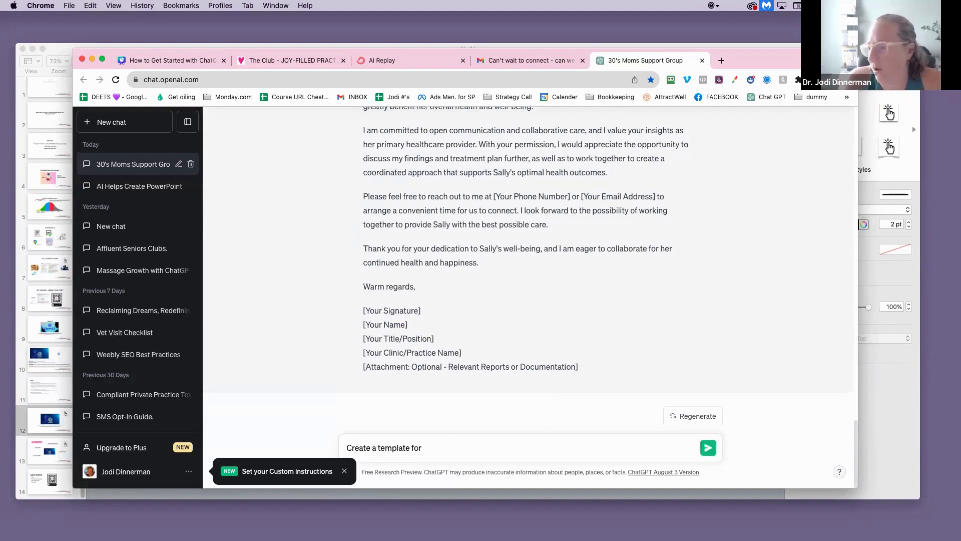
pyautogui.write('notetaking')
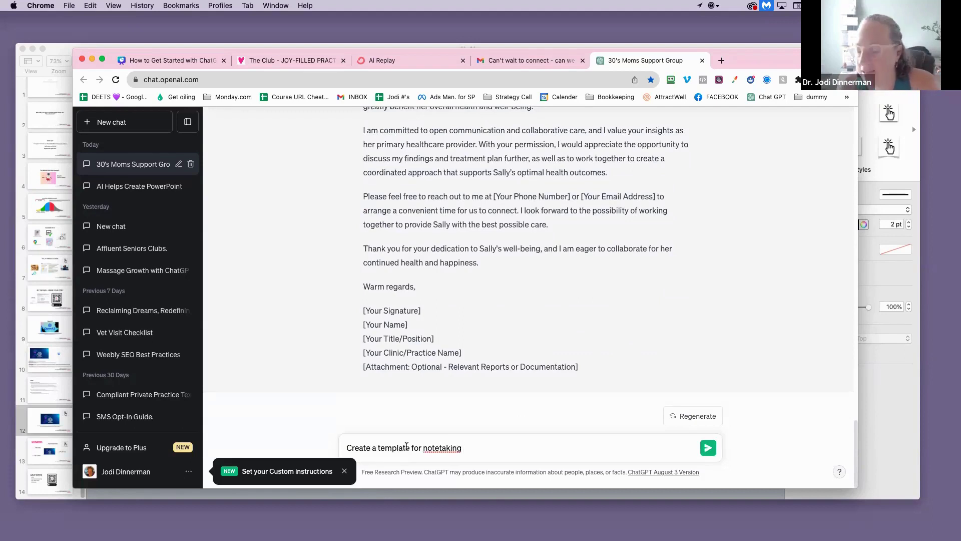
pyautogui.click(439, 447)
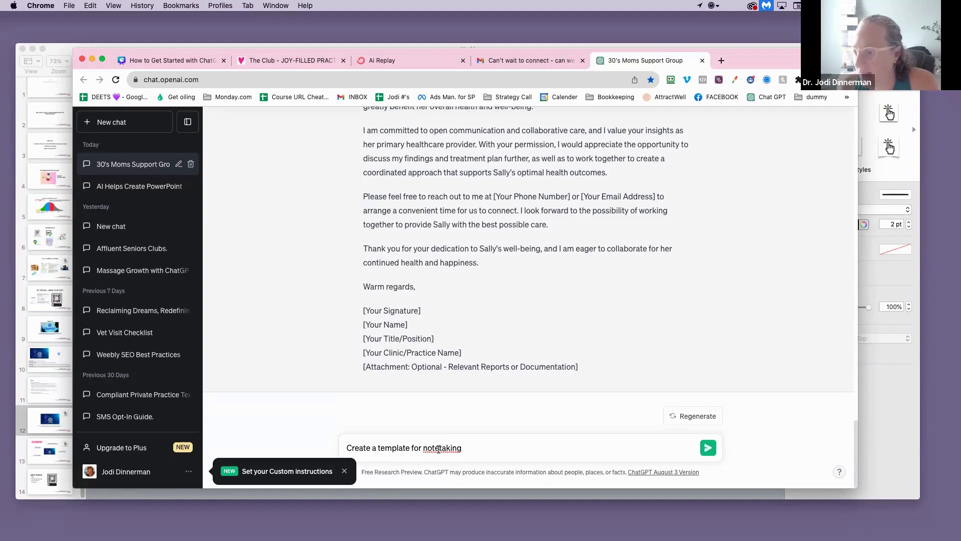
pyautogui.click(477, 447)
pyautogui.write('for a b')
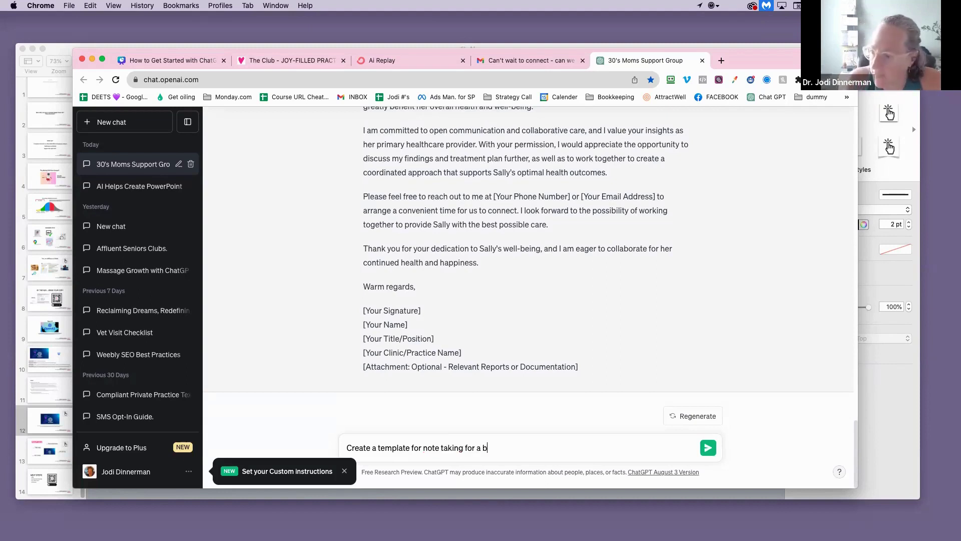
pyautogui.write('usy chiroprac')
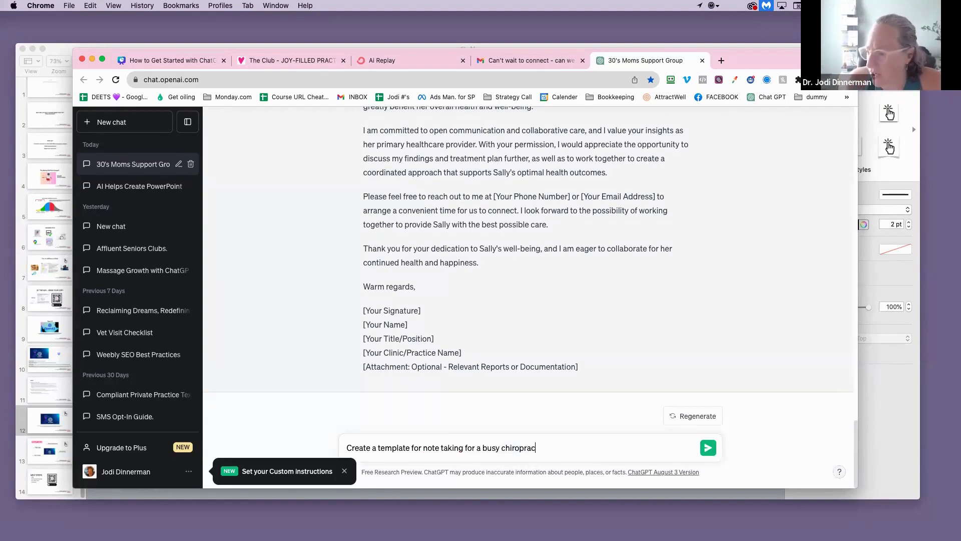
pyautogui.write('tor')
pyautogui.press('Return')
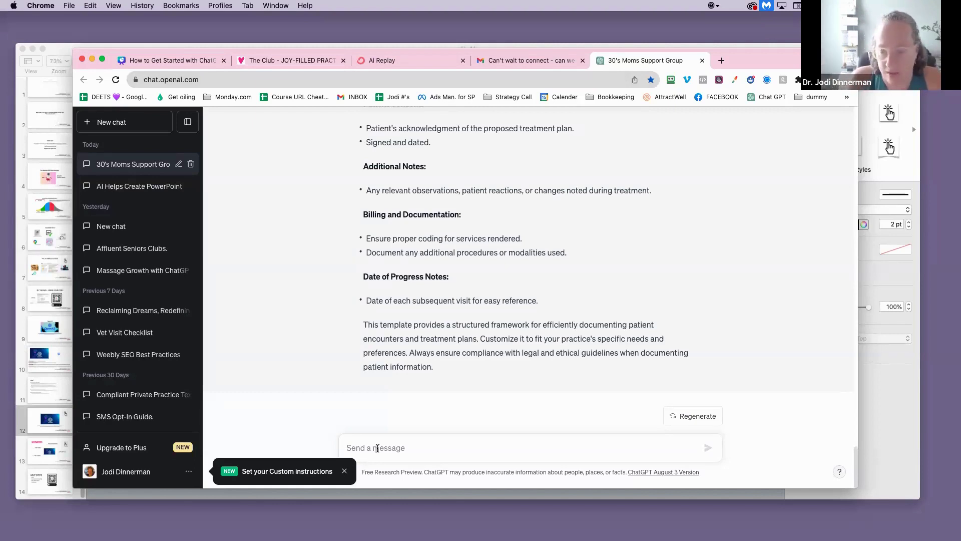
# Ask for driving directions to the practice's Clinton, NJ street address from all four directions.
pyautogui.write('Guide')
pyautogui.press('BackSpace')
pyautogui.press('BackSpace')
pyautogui.press('BackSpace')
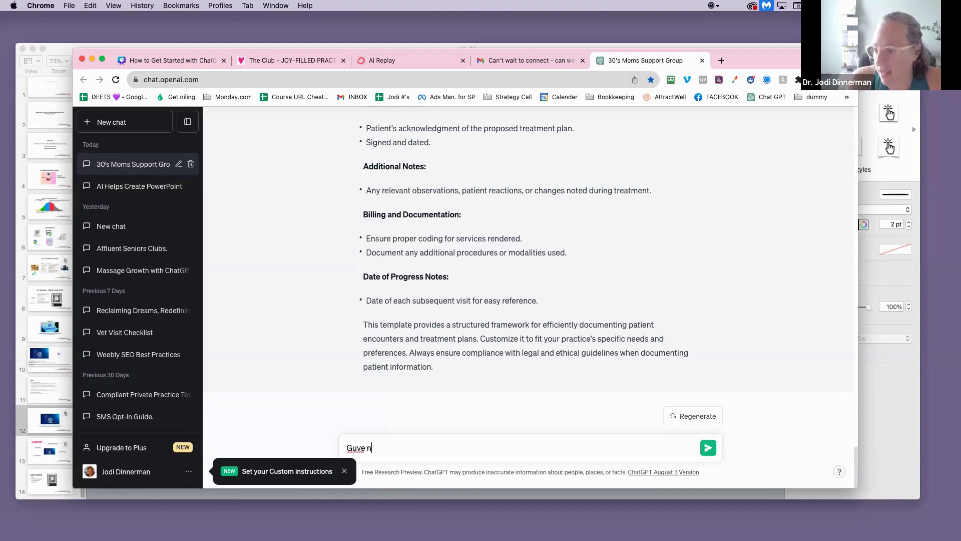
pyautogui.write('v')
pyautogui.press('BackSpace')
pyautogui.press('BackSpace')
pyautogui.write('ive me')
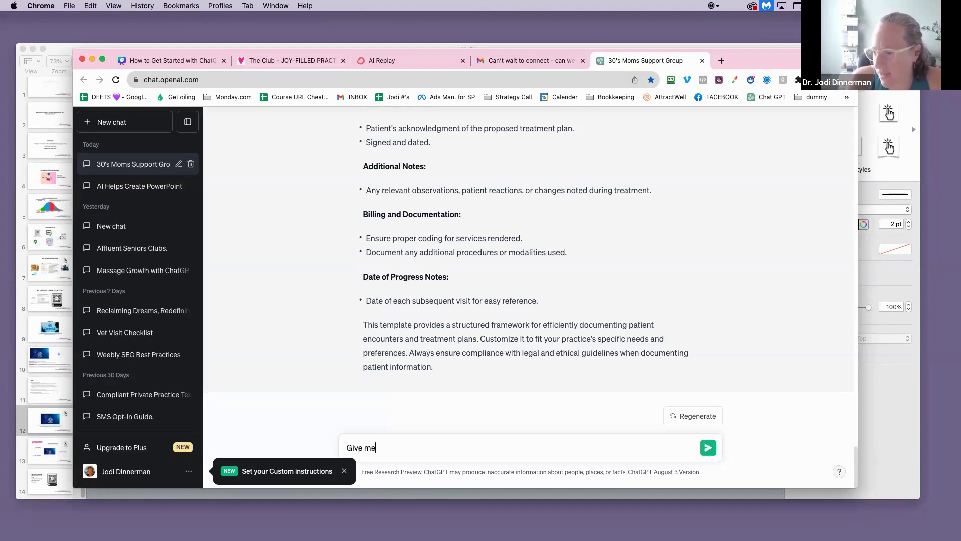
pyautogui.write(' directions to 16 ')
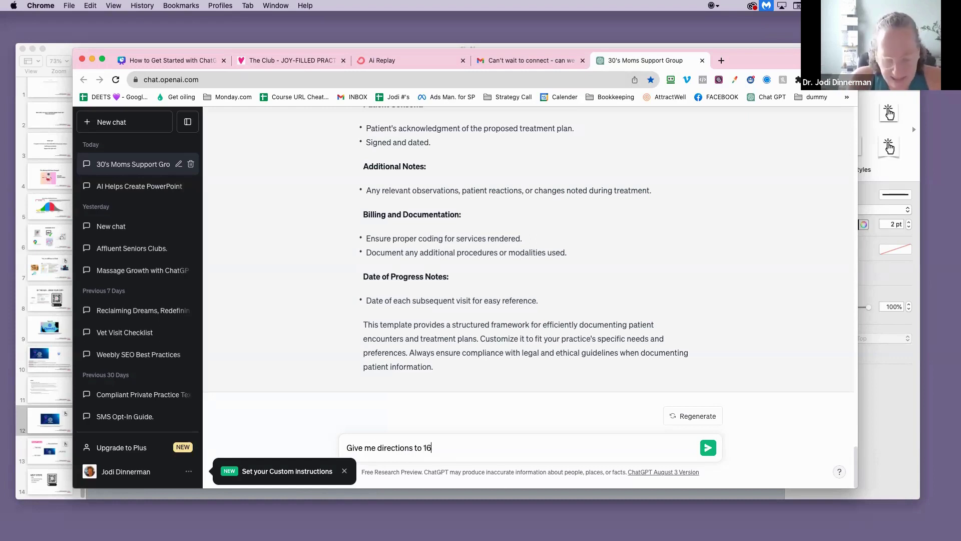
pyautogui.write('Leigh Stre')
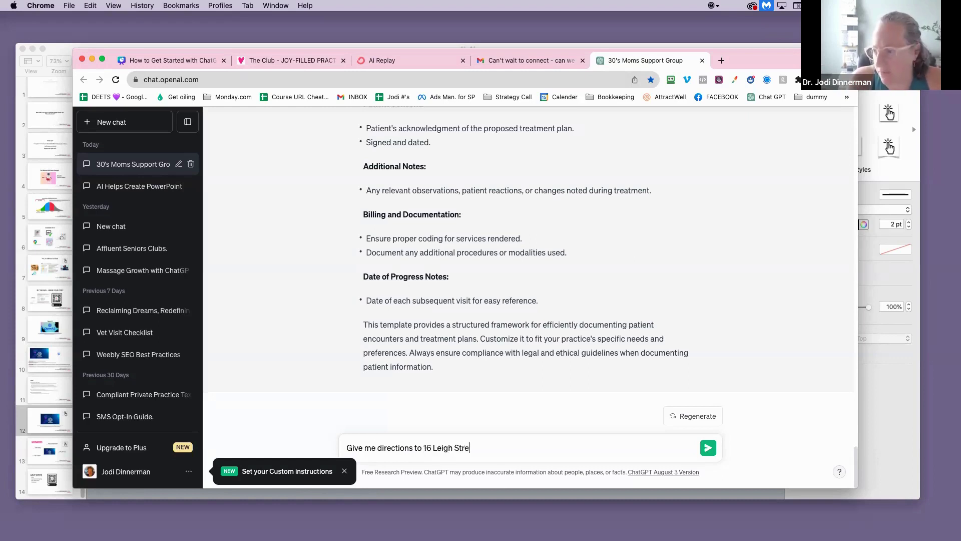
pyautogui.write('et in Clinto ')
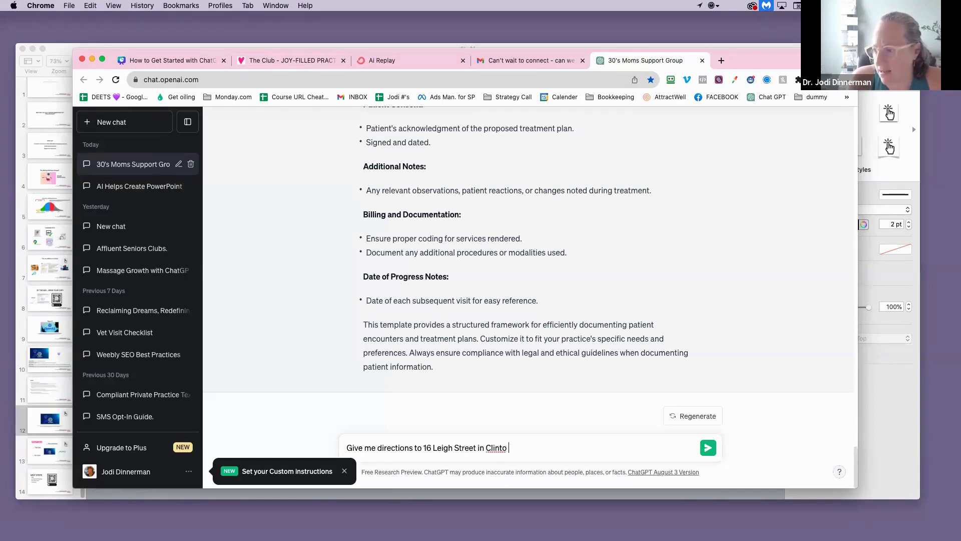
pyautogui.write('n NJ from all f')
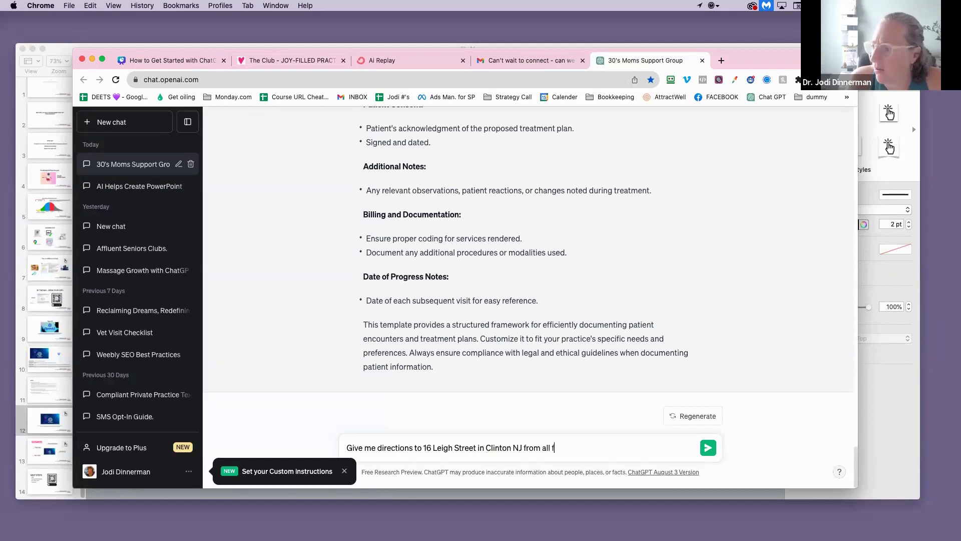
pyautogui.write('our directions')
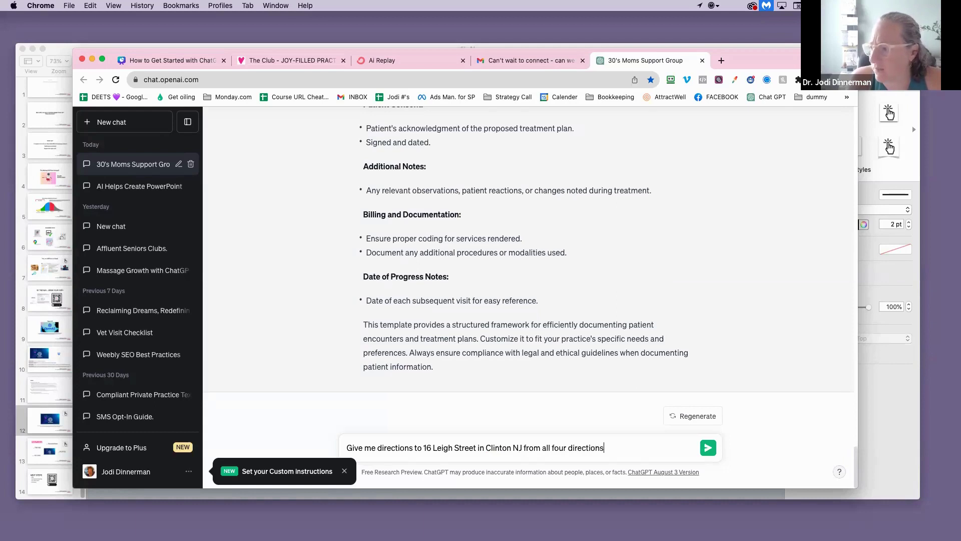
pyautogui.press('Return')
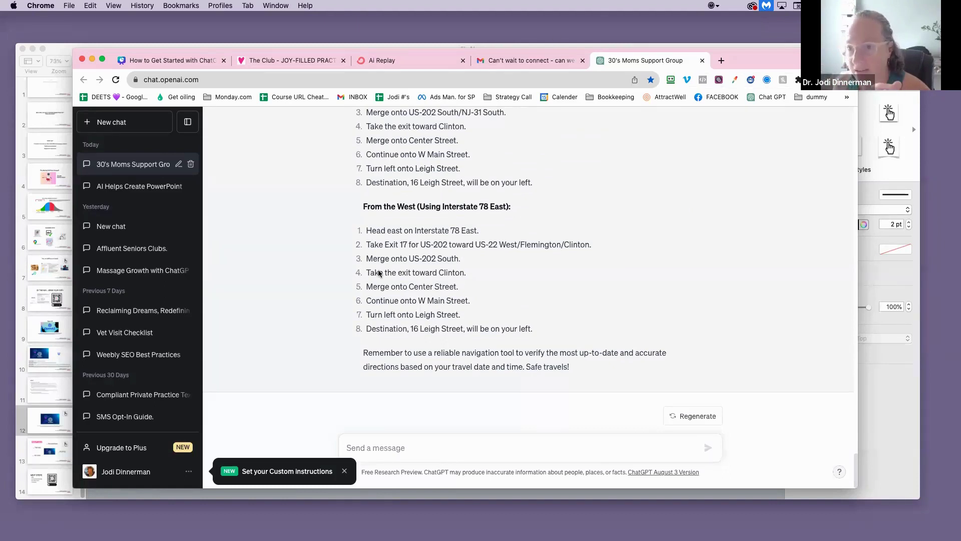
# Send the follow-up 'Now add emojis' to get the directions rewritten with emojis.
pyautogui.click(381, 447)
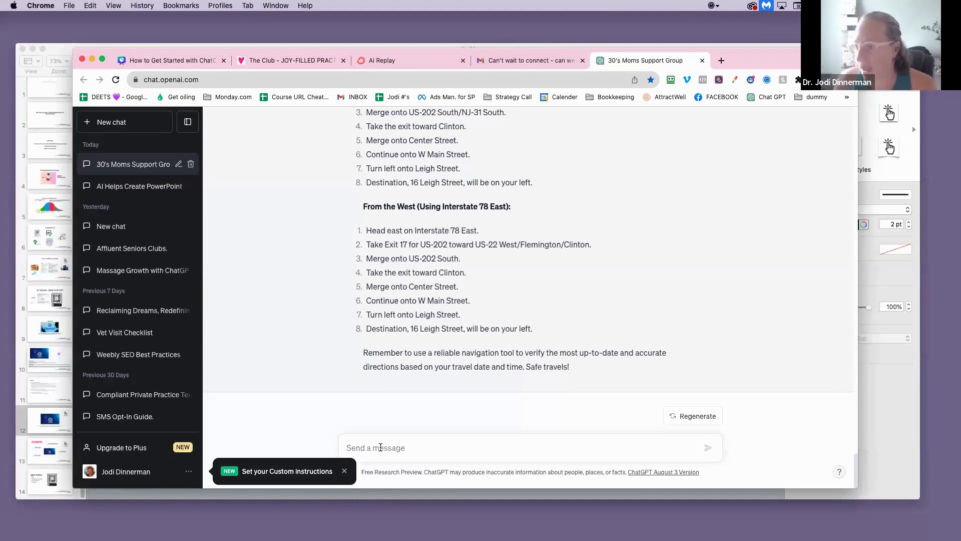
pyautogui.write('Now ')
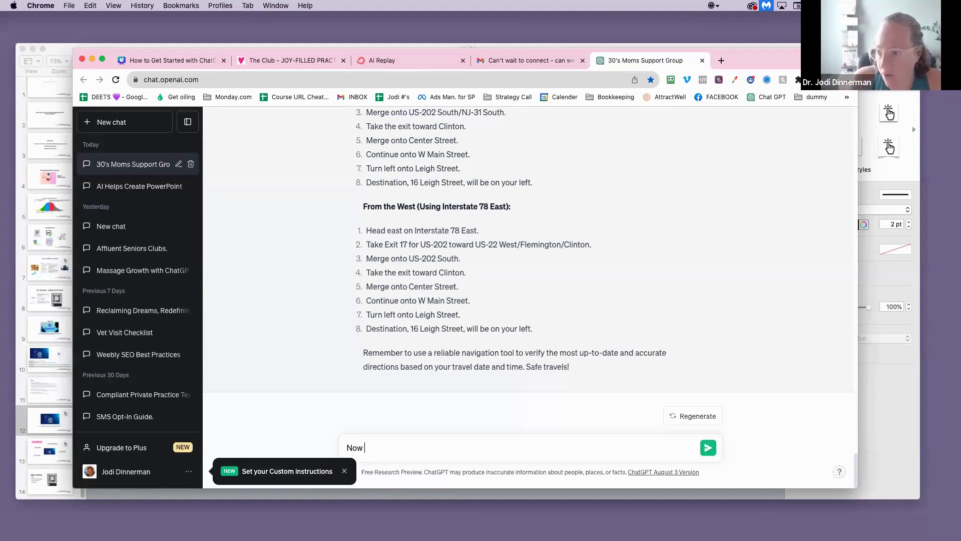
pyautogui.write('add emojis')
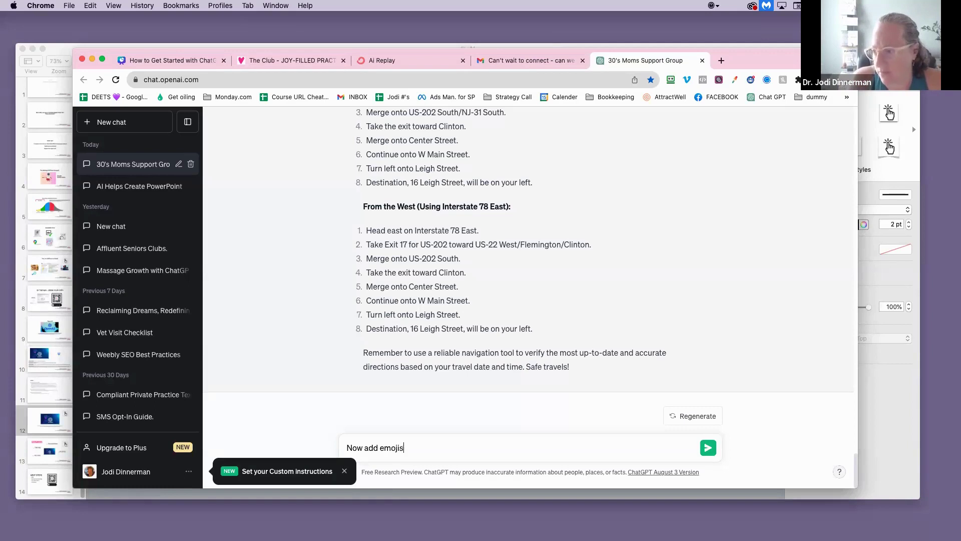
pyautogui.press('Return')
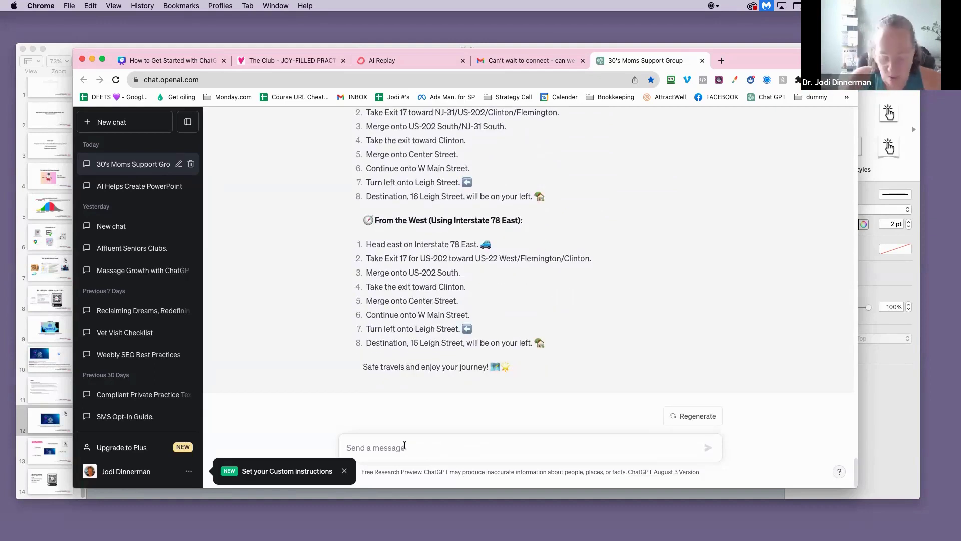
# Draft a Facebook post request for male and female chiropractors considering a second career who need a Jamaica vacation.
pyautogui.write('Create a')
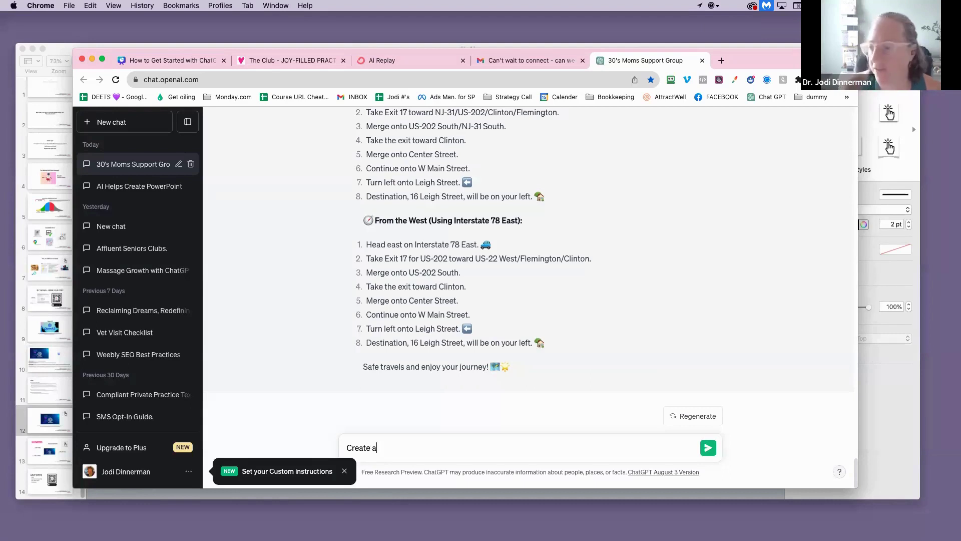
pyautogui.write('faceb')
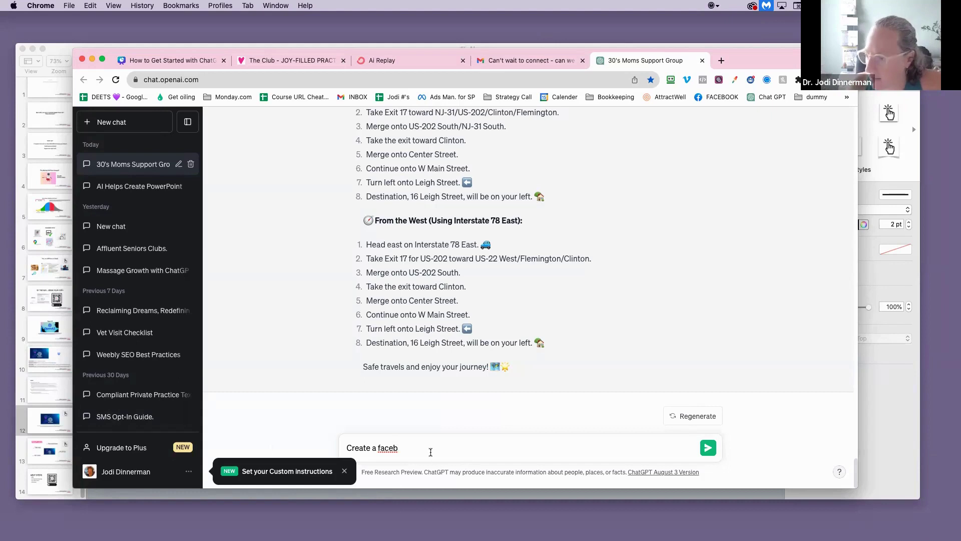
pyautogui.write('ook pos')
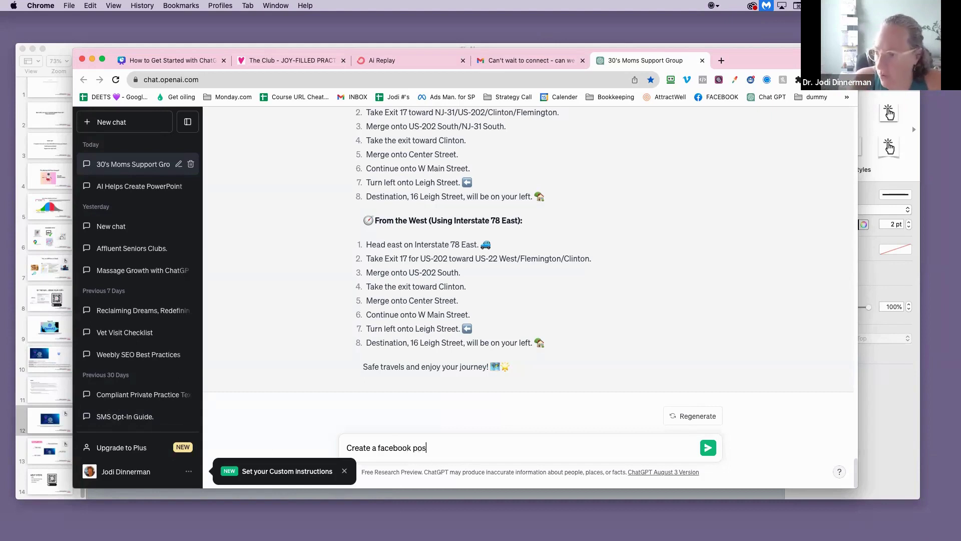
pyautogui.write('t for chiropractors')
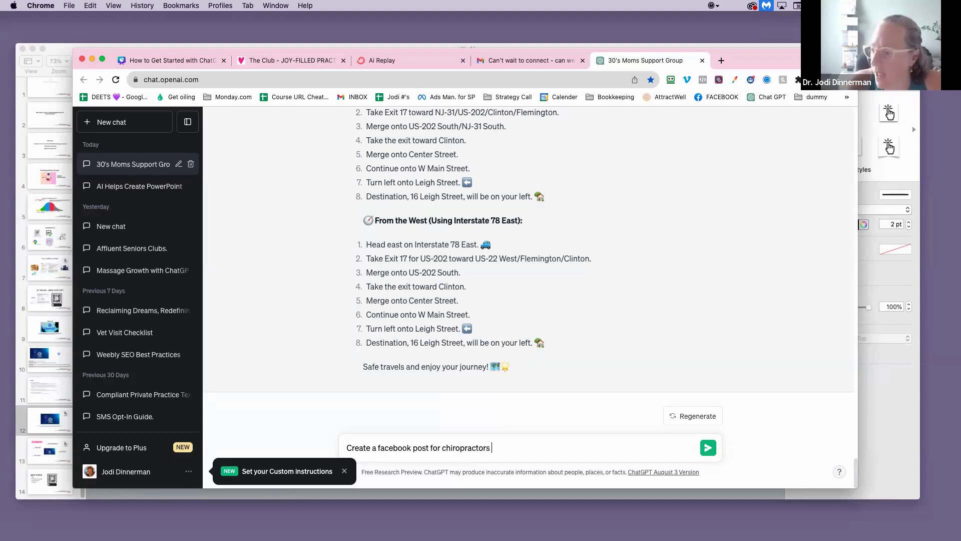
pyautogui.write('male and fe')
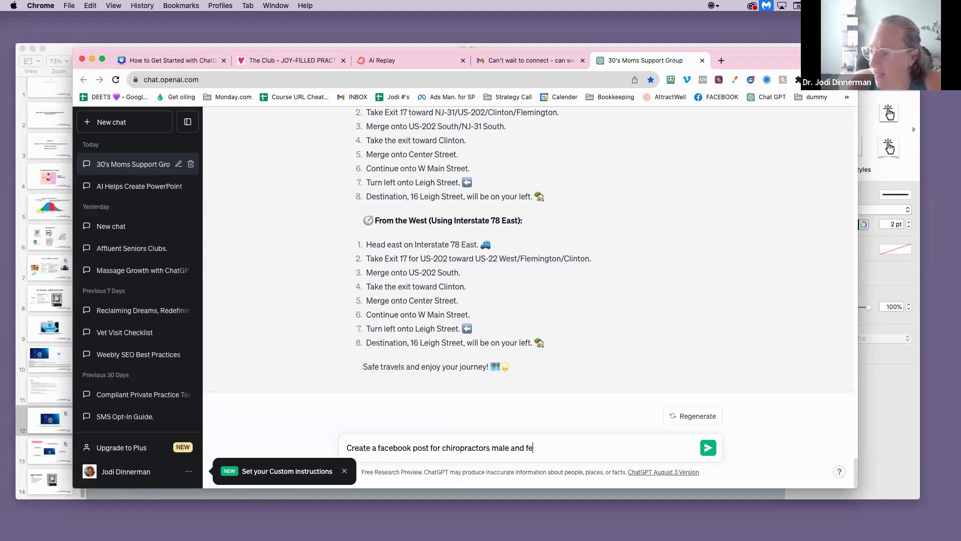
pyautogui.write('ma')
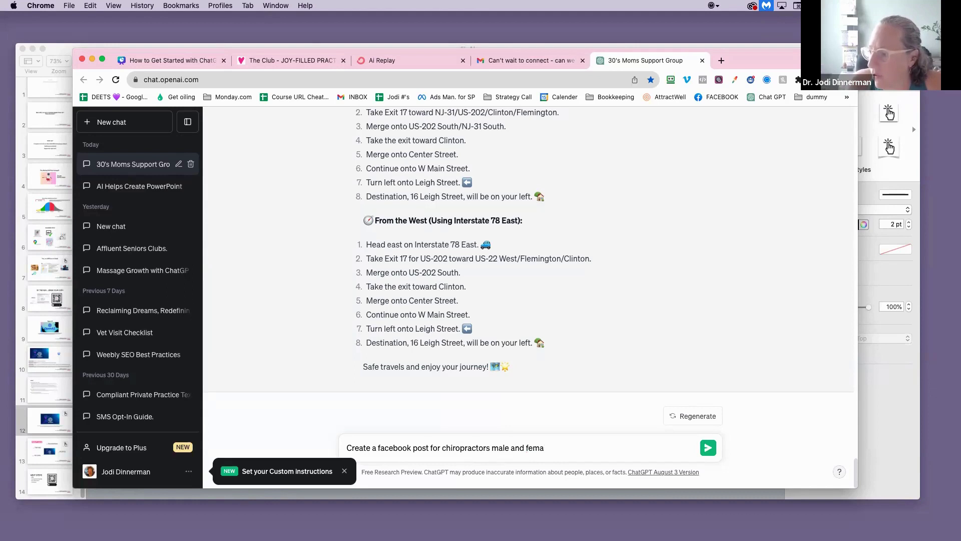
pyautogui.write('ille who are cosn')
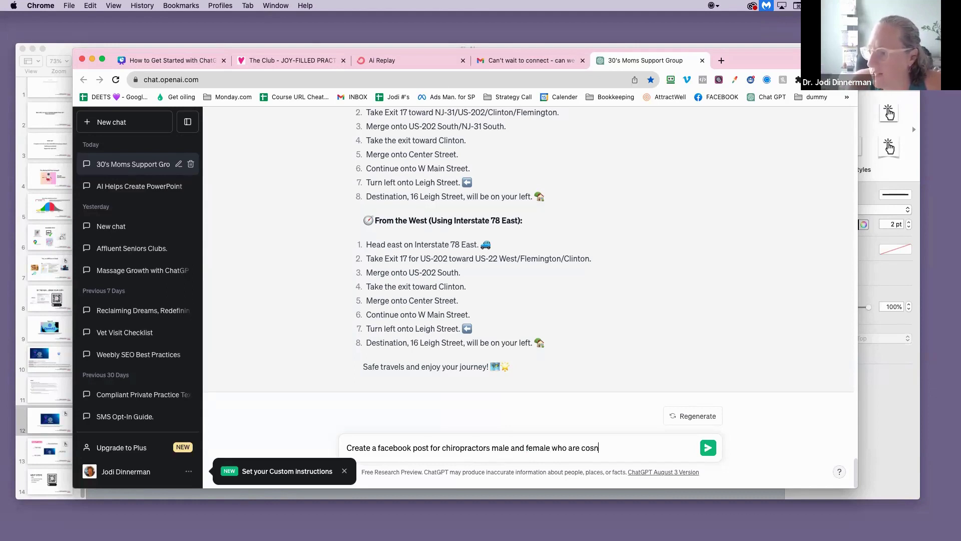
pyautogui.press('BackSpace')
pyautogui.press('BackSpace')
pyautogui.write('nsider')
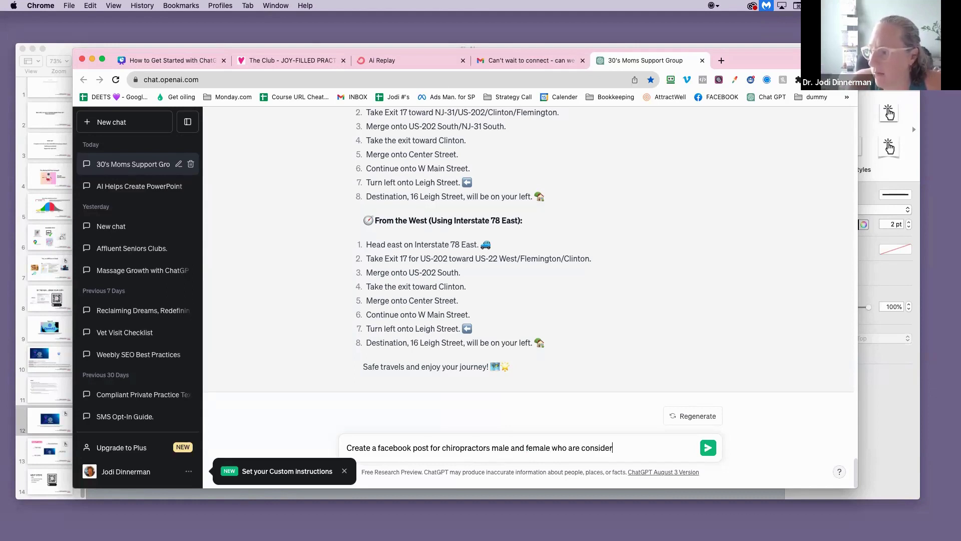
pyautogui.write('ing a second c')
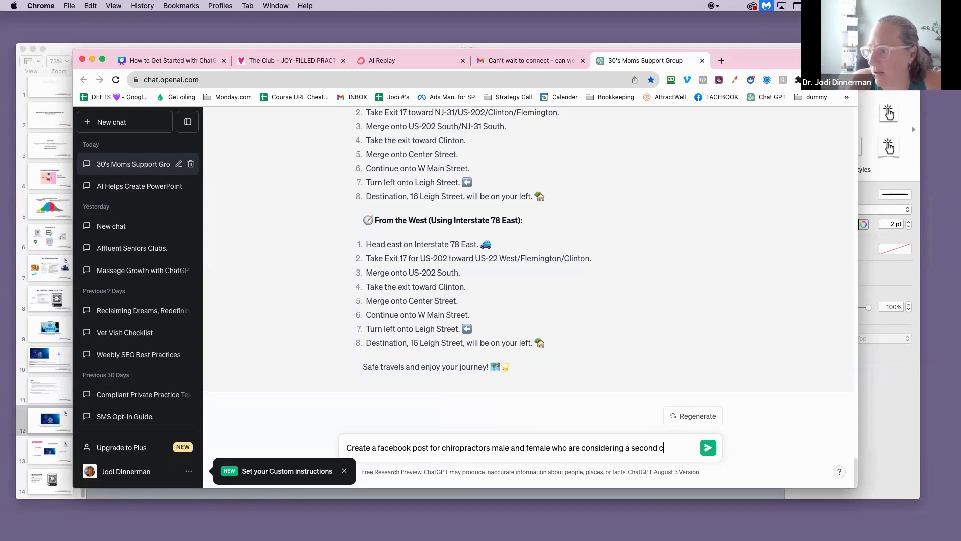
pyautogui.write('areer and ne')
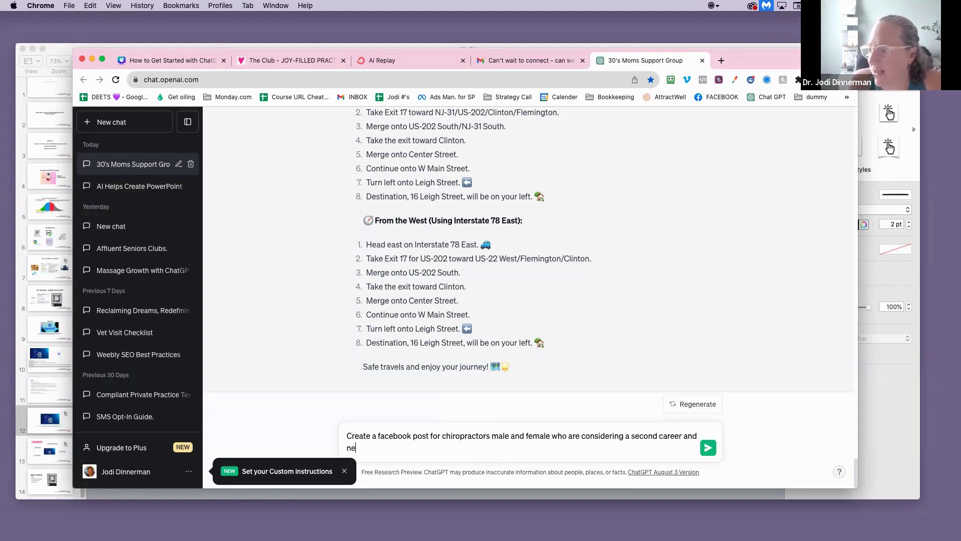
pyautogui.write('ed a vacation i')
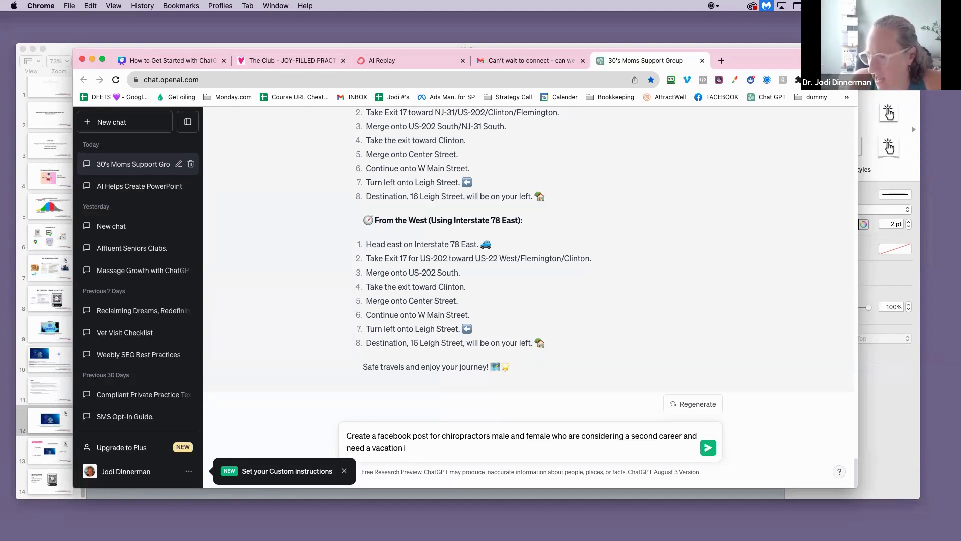
pyautogui.write('n jamaic')
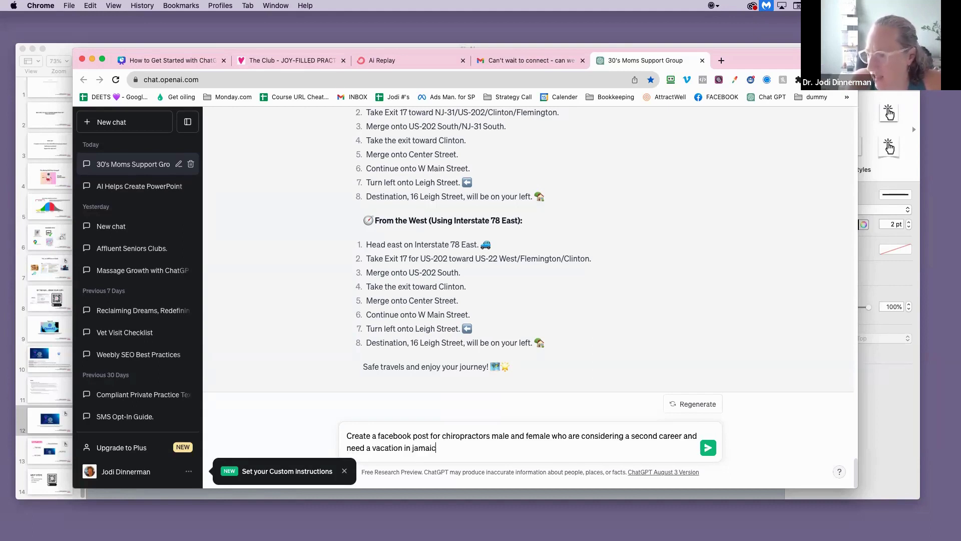
pyautogui.write('e')
pyautogui.press('BackSpace')
pyautogui.write('a')
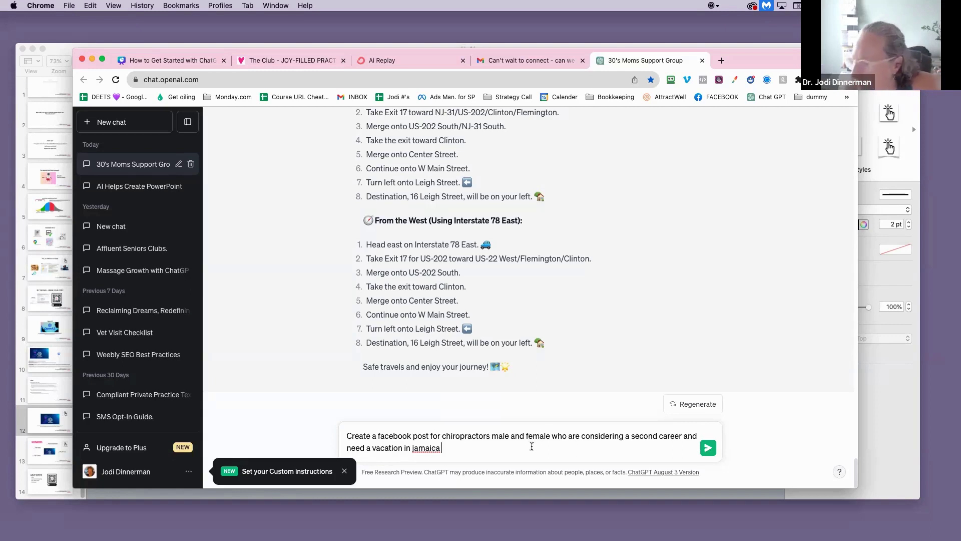
# Add the all-inclusive five-star resort trip with yoga and meditation to the prompt and send it.
pyautogui.rightClick(435, 451)
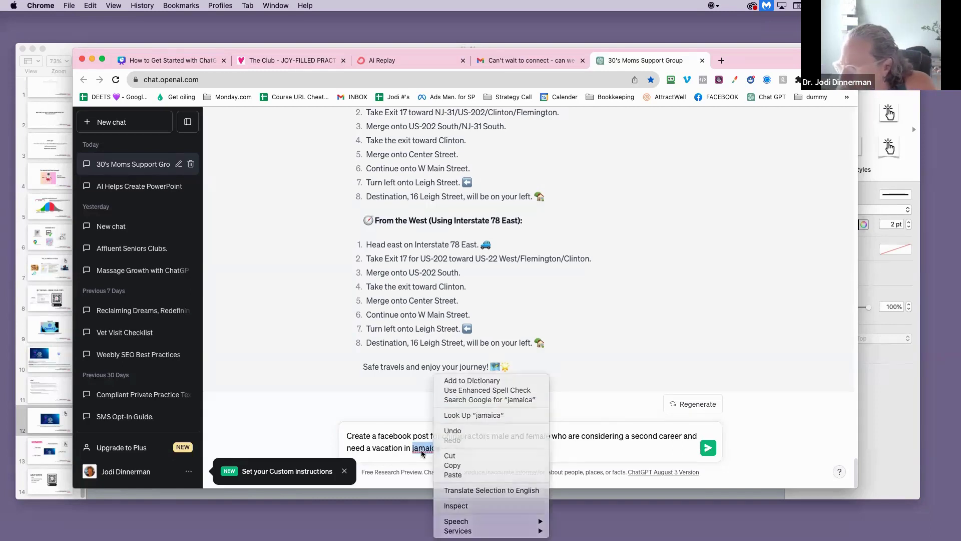
pyautogui.click(431, 448)
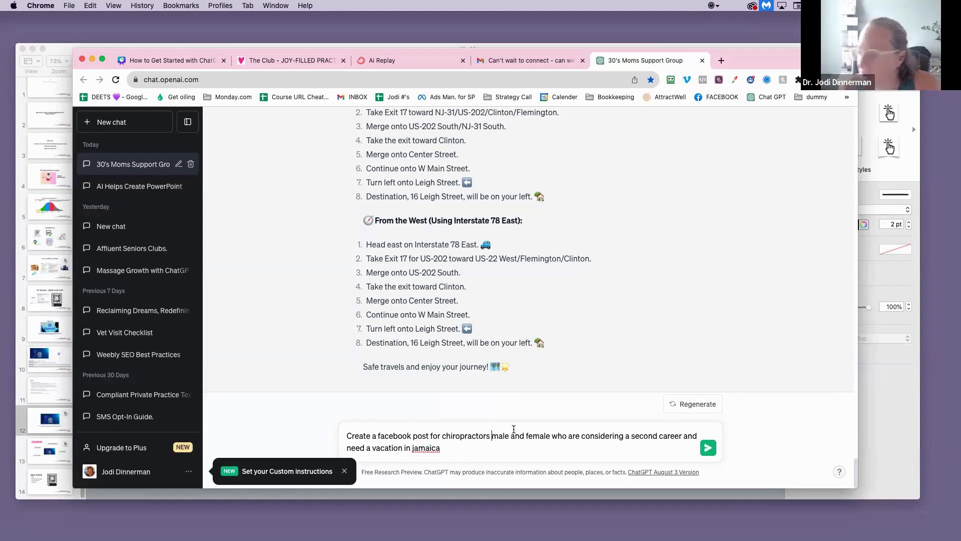
pyautogui.write('to take th')
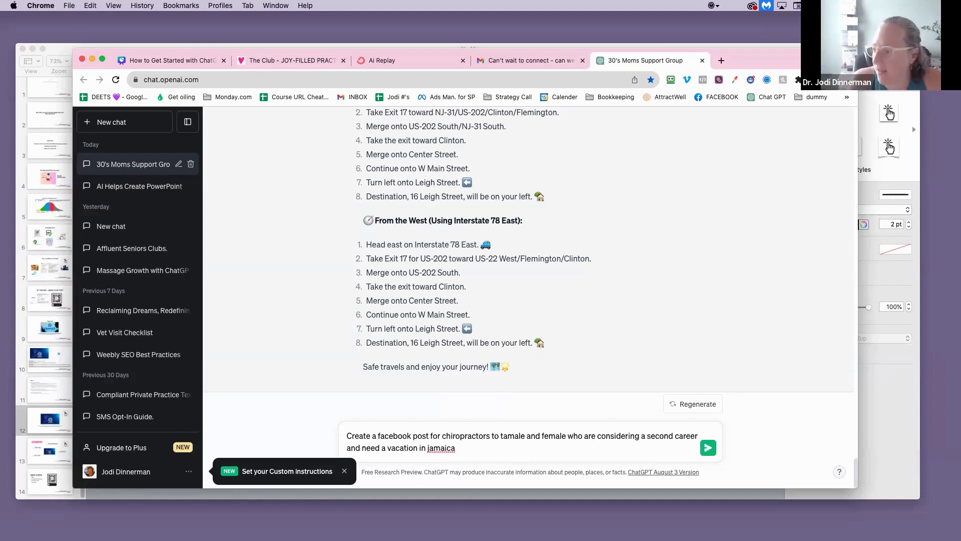
pyautogui.write('em on a')
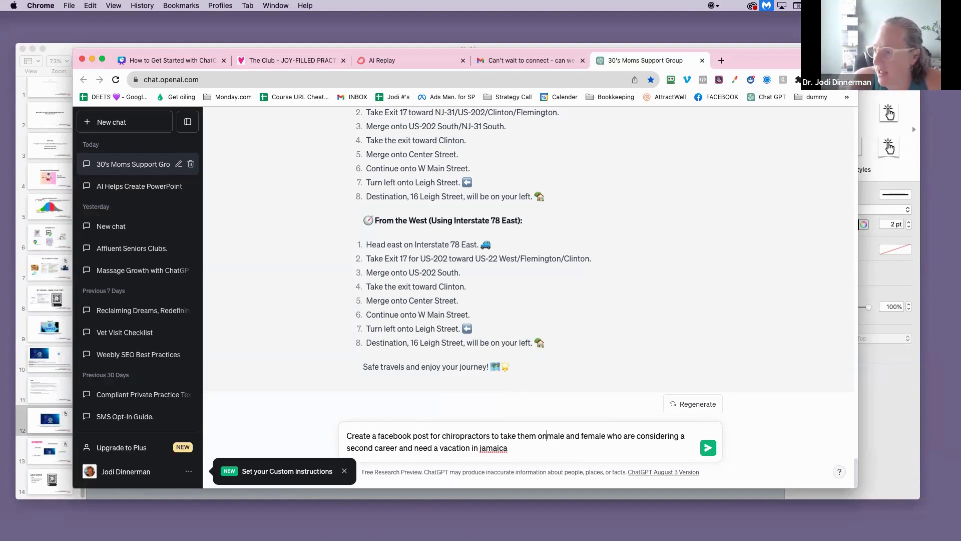
pyautogui.write('n all incl')
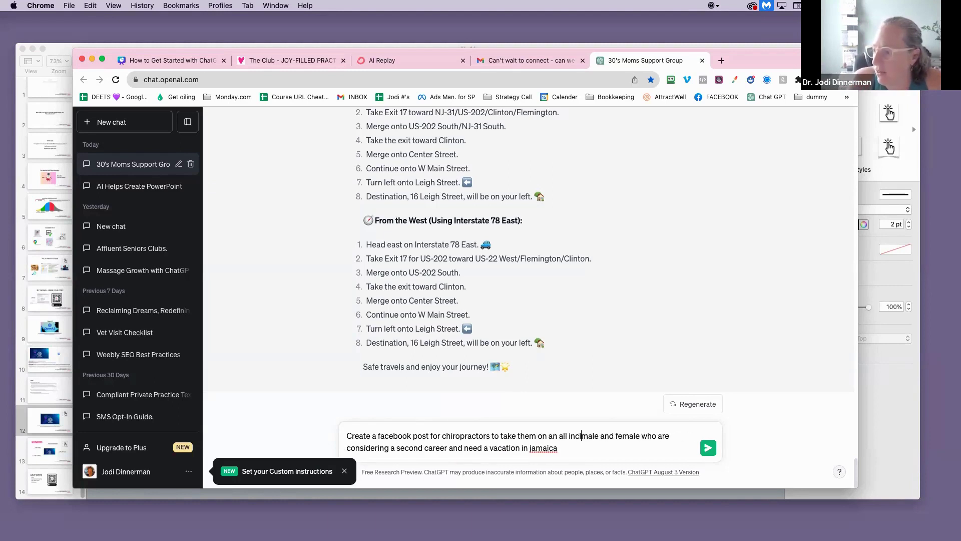
pyautogui.write('usive tr')
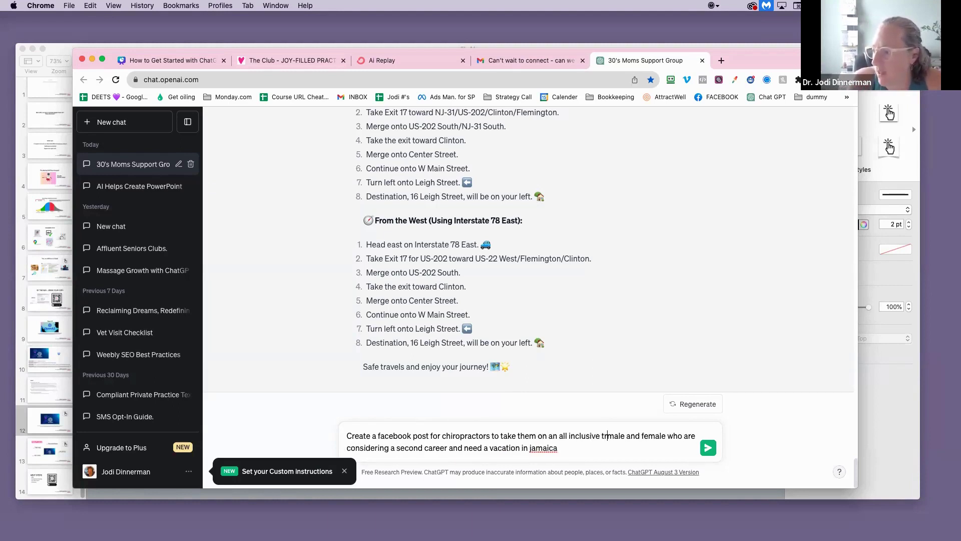
pyautogui.write('ip to ')
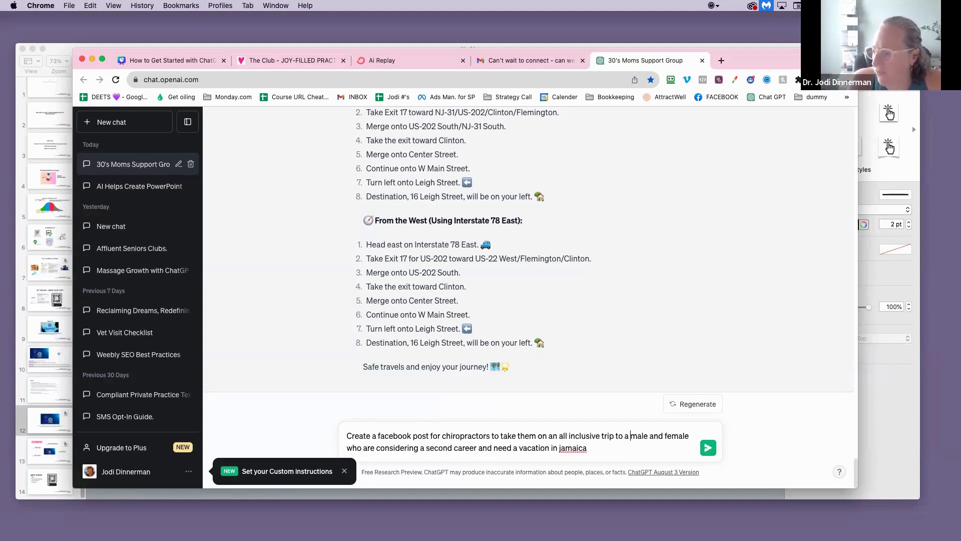
pyautogui.write('a five s')
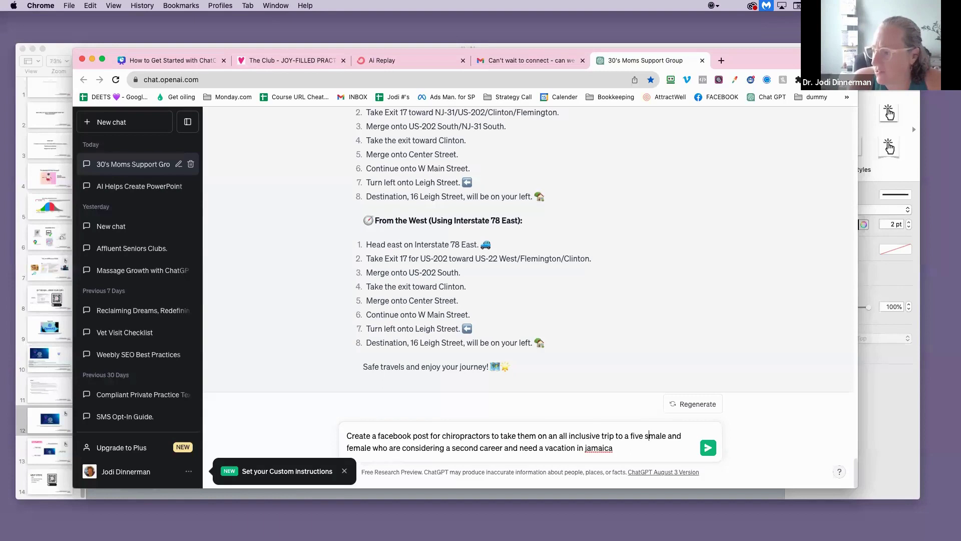
pyautogui.write('tart resp')
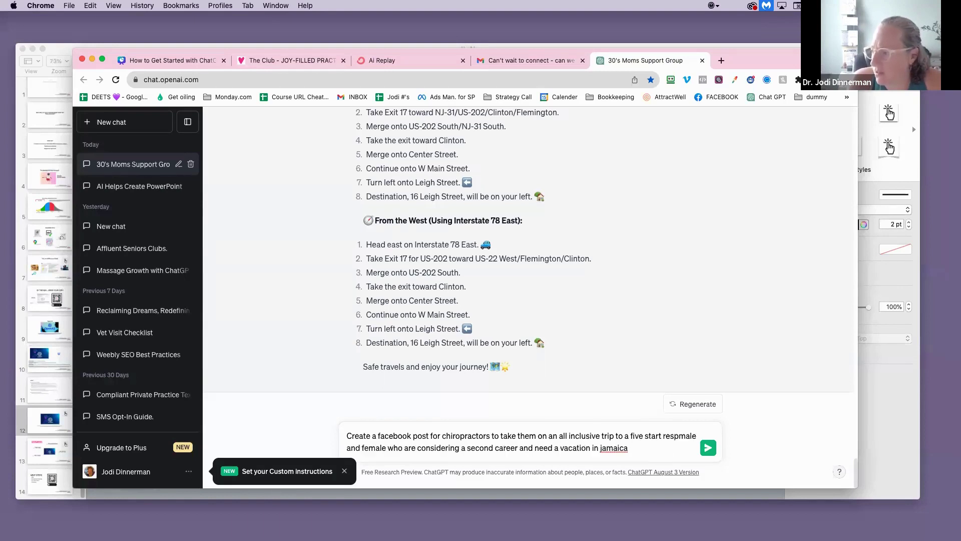
pyautogui.write('rt with y')
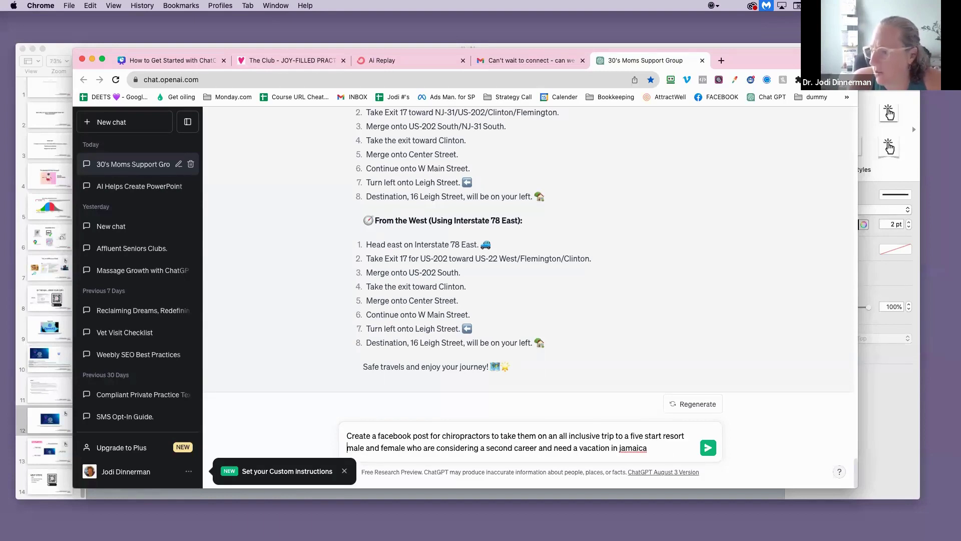
pyautogui.write('oga and media')
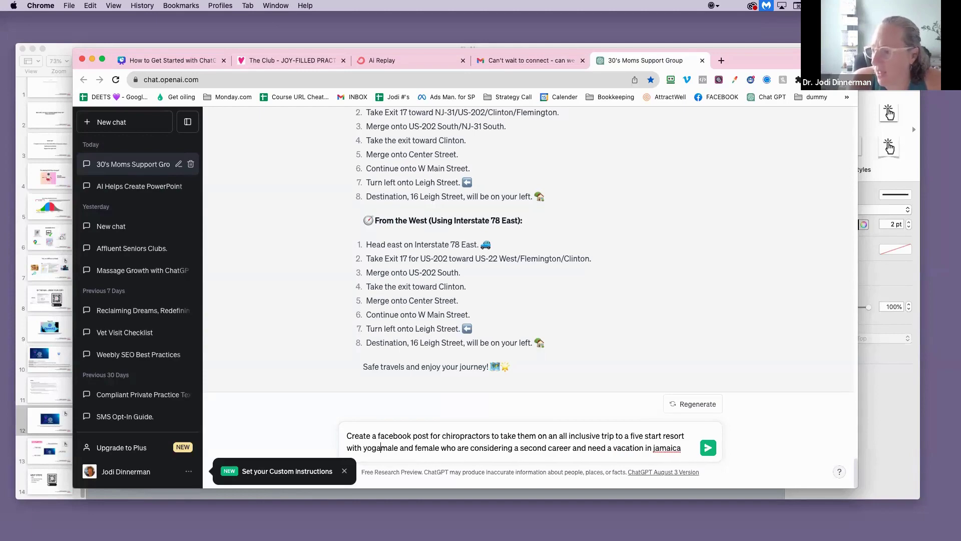
pyautogui.write('tion ')
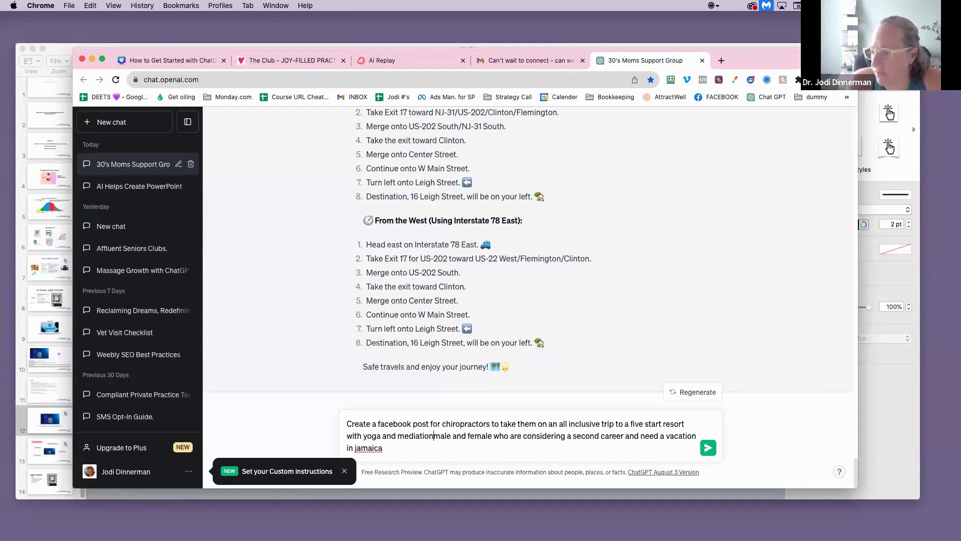
pyautogui.write('-')
pyautogui.press('Return')
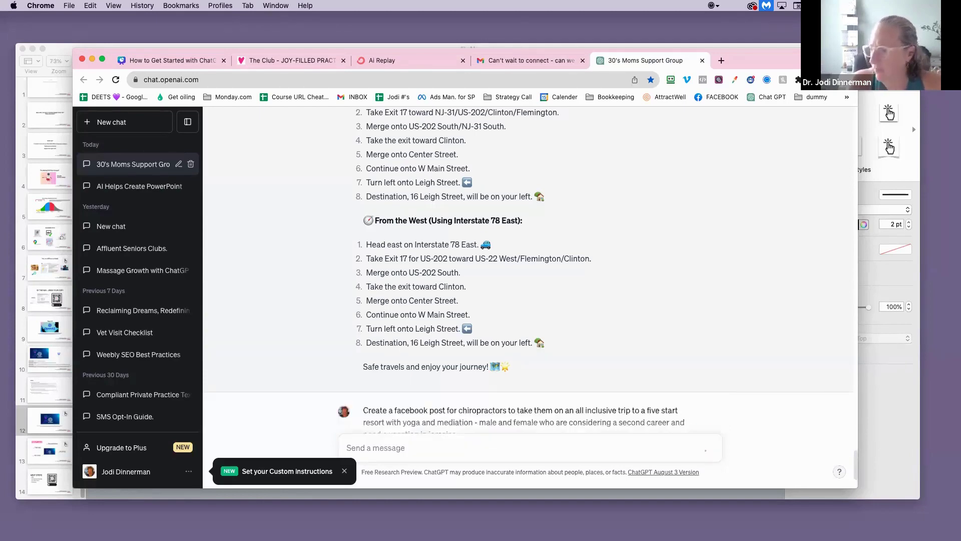
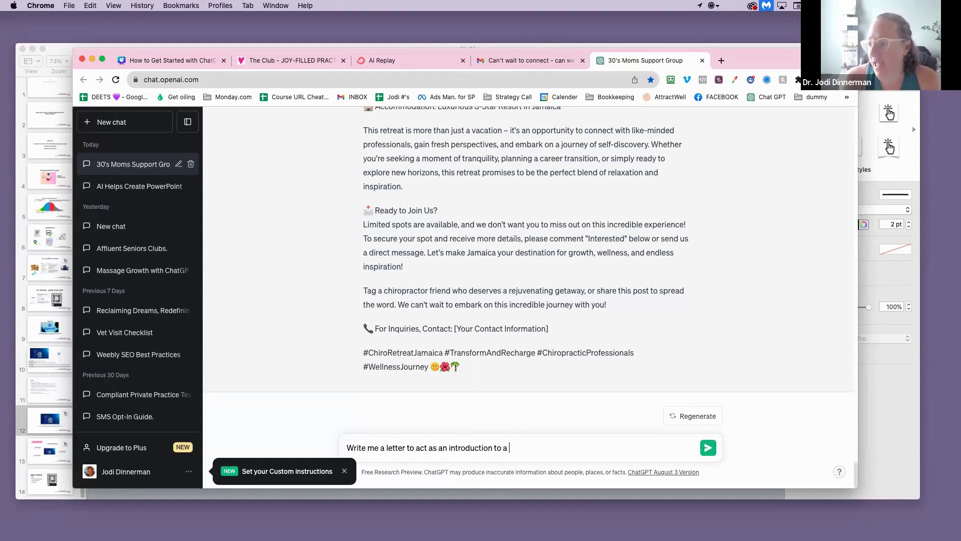
# Extend the letter prompt: 20-year chiropractor treating auto accident victims, with the office's New York City street address.
pyautogui.write('Injury at')
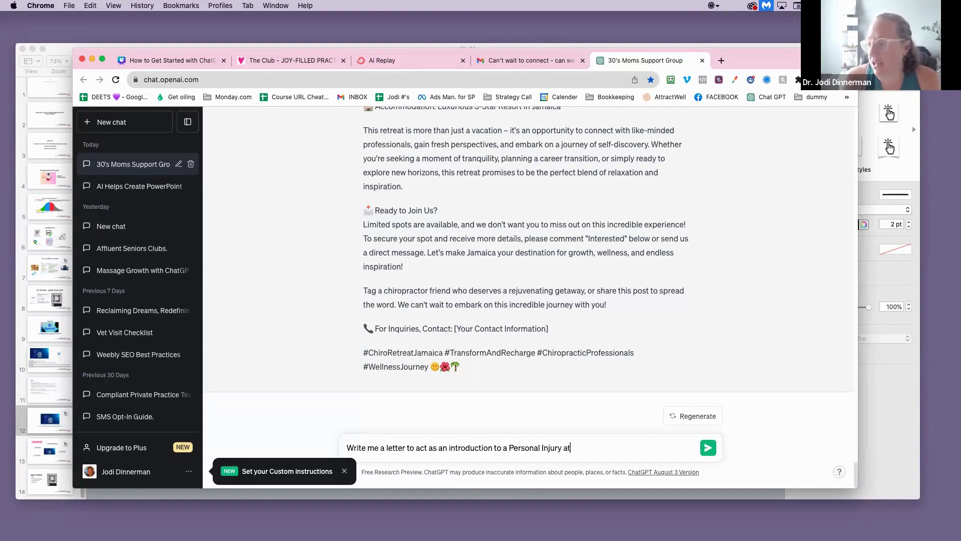
pyautogui.write('torney from a chiropractor. I')
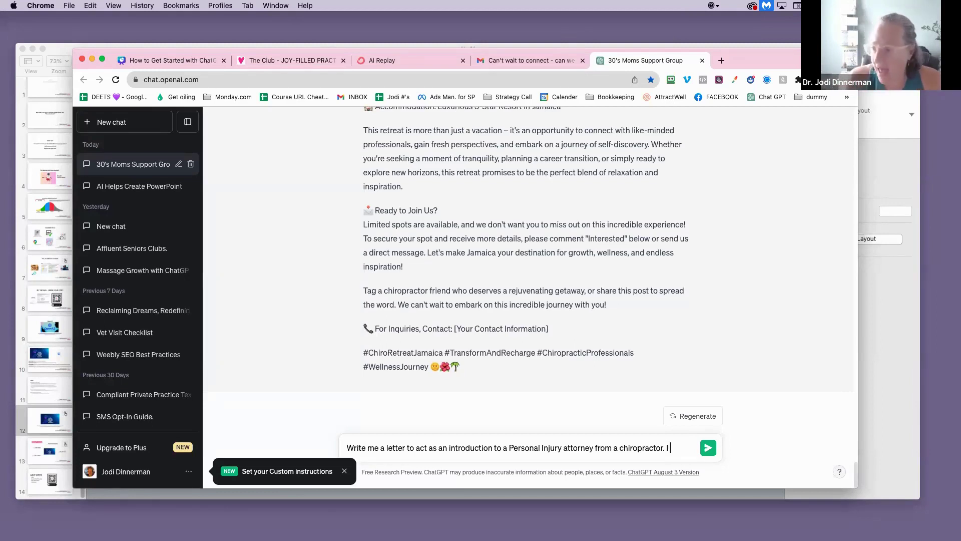
pyautogui.write('take care of')
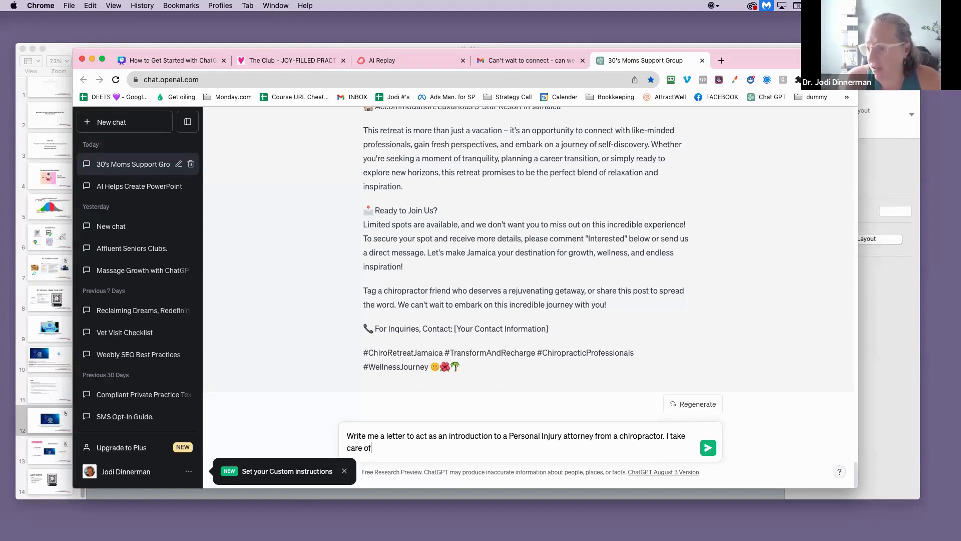
pyautogui.write(' auto accident vid')
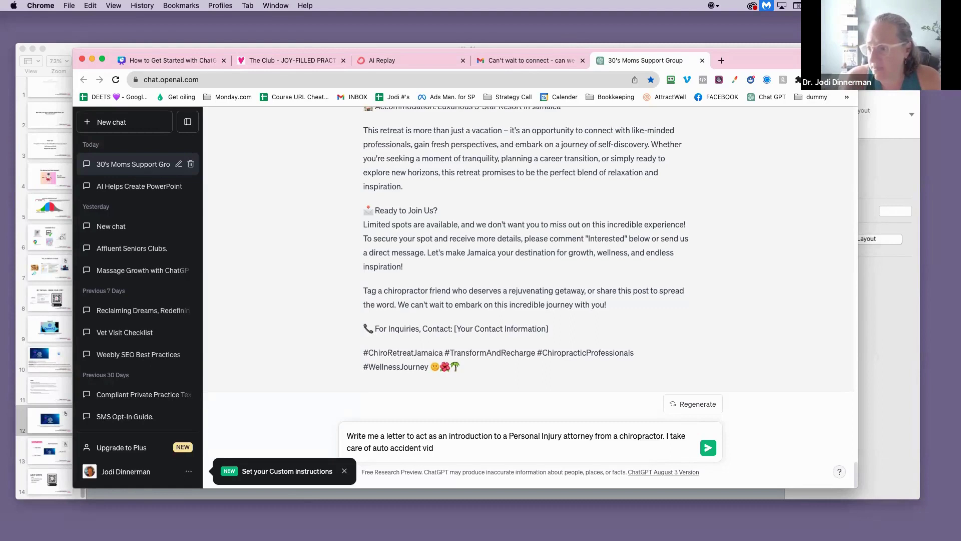
pyautogui.press('BackSpace')
pyautogui.write('cut')
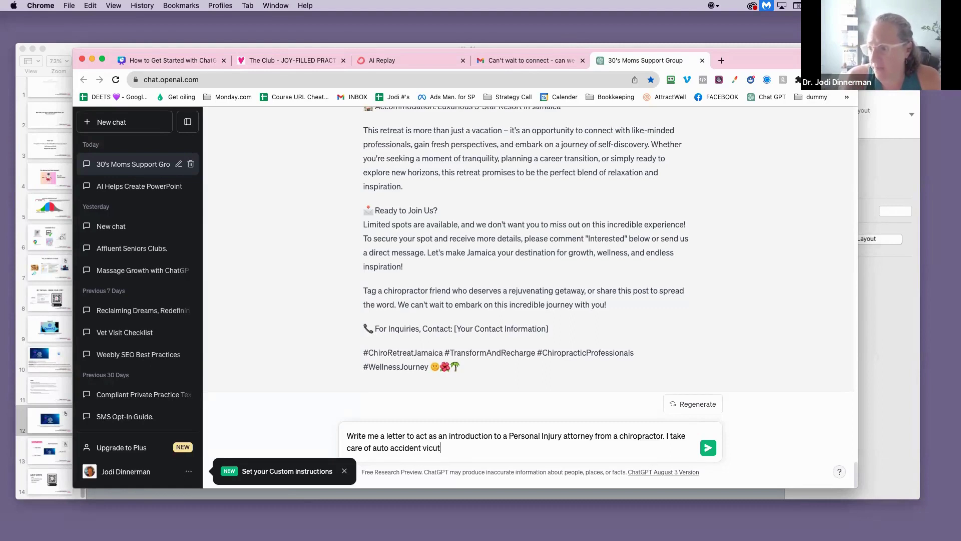
pyautogui.press('BackSpace')
pyautogui.press('BackSpace')
pyautogui.write('tums and I have been in p')
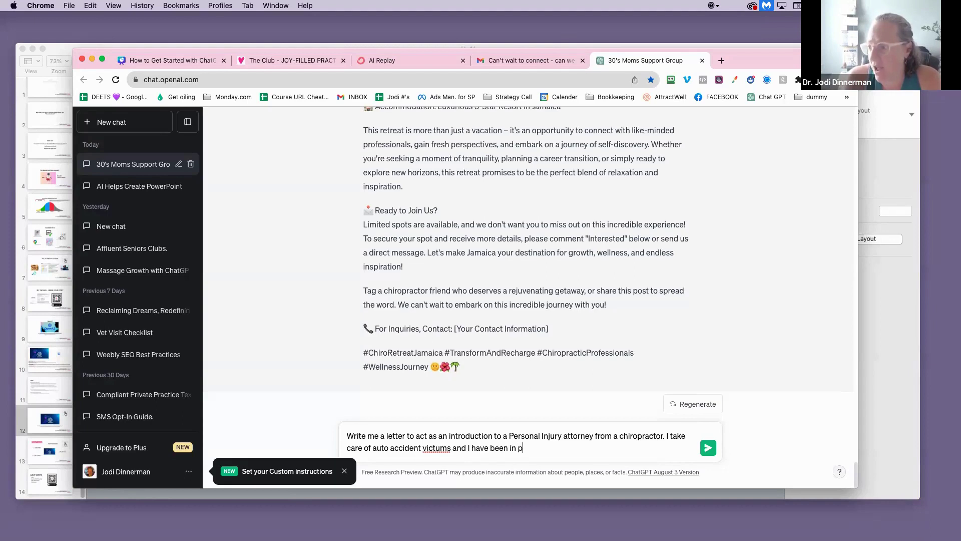
pyautogui.write('ractice for 20 years.')
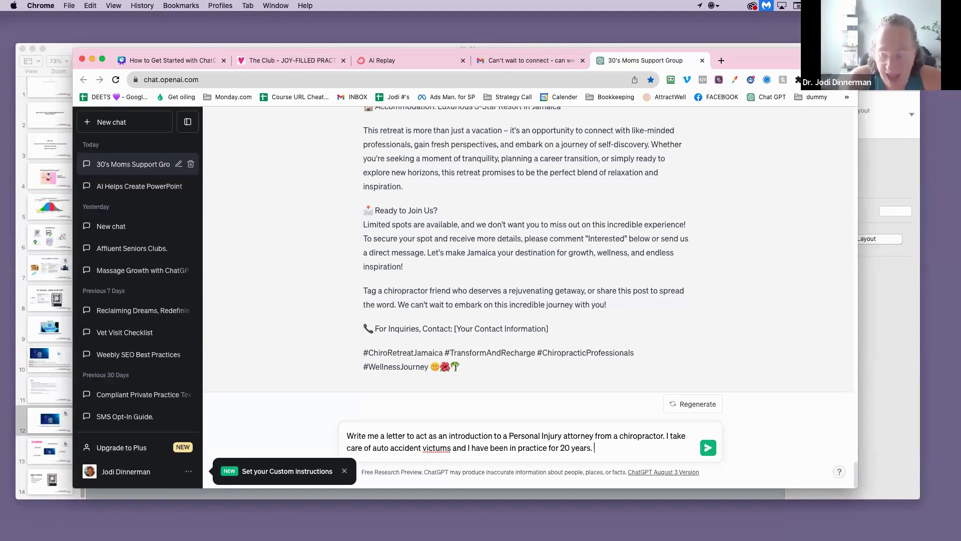
pyautogui.write('I am locate')
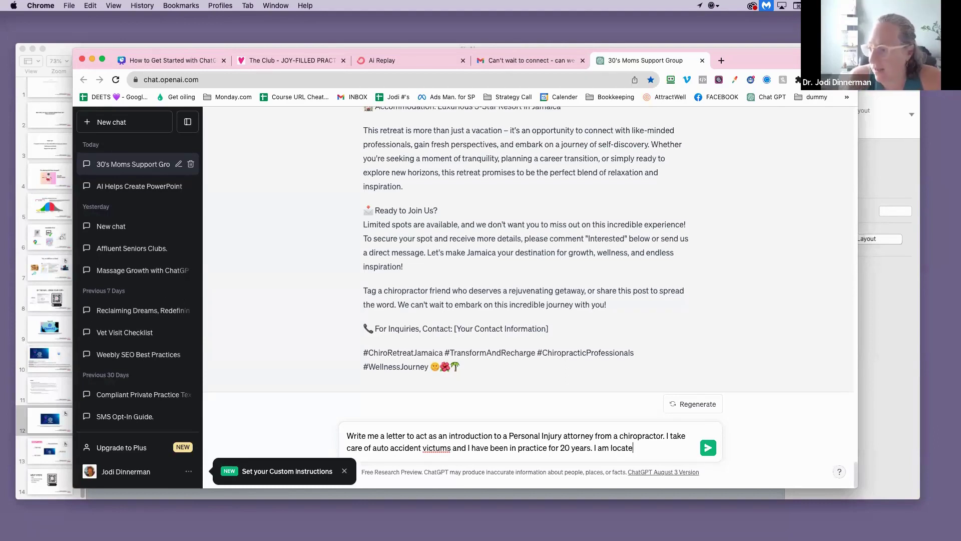
pyautogui.write('d down the ')
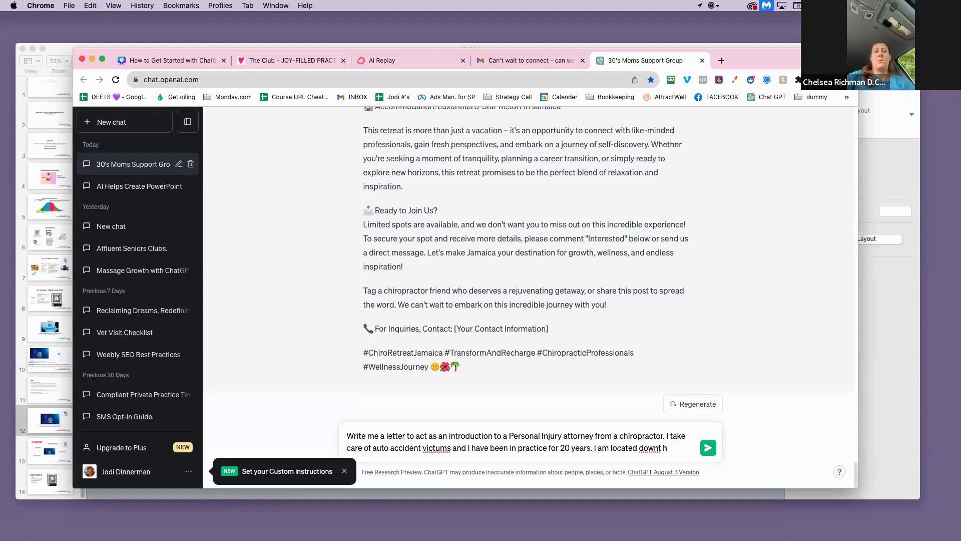
pyautogui.write('scree')
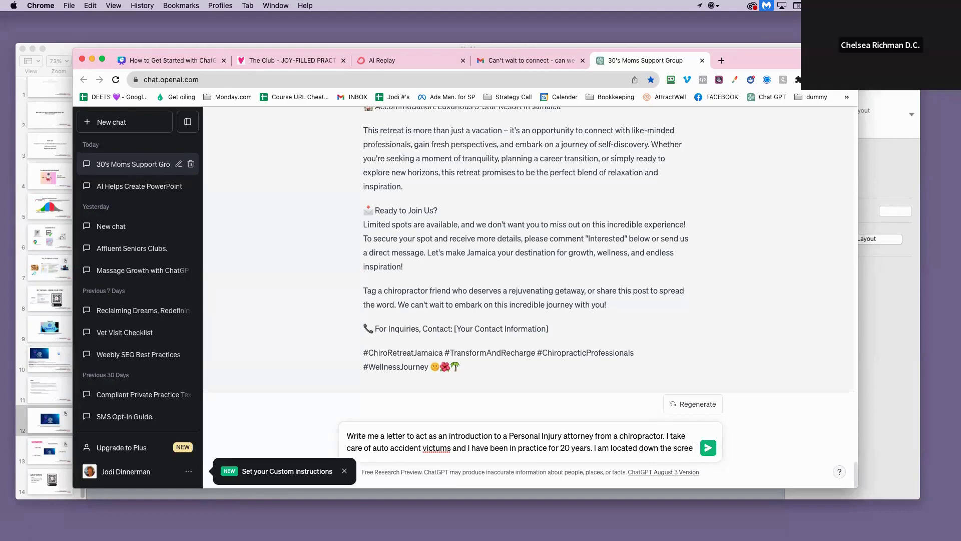
pyautogui.write('t ')
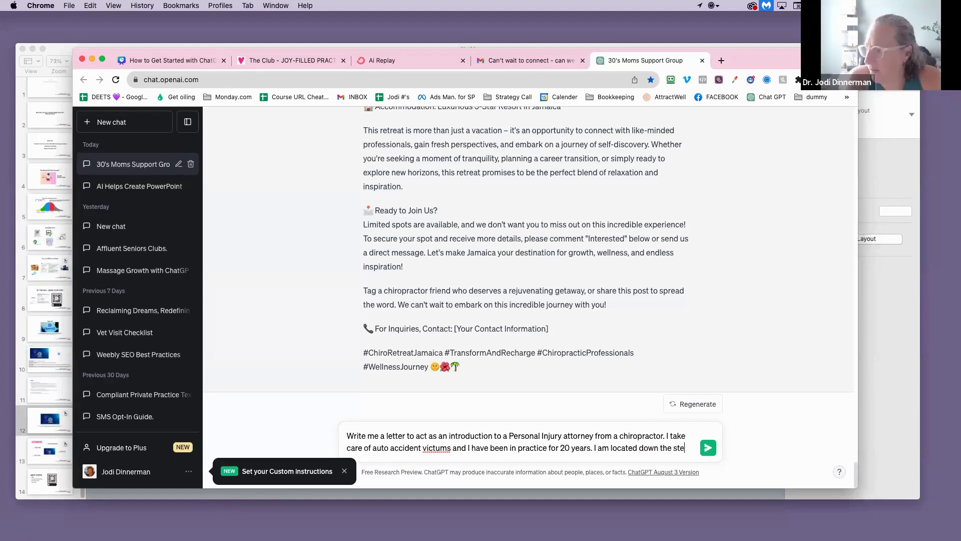
pyautogui.write('at ')
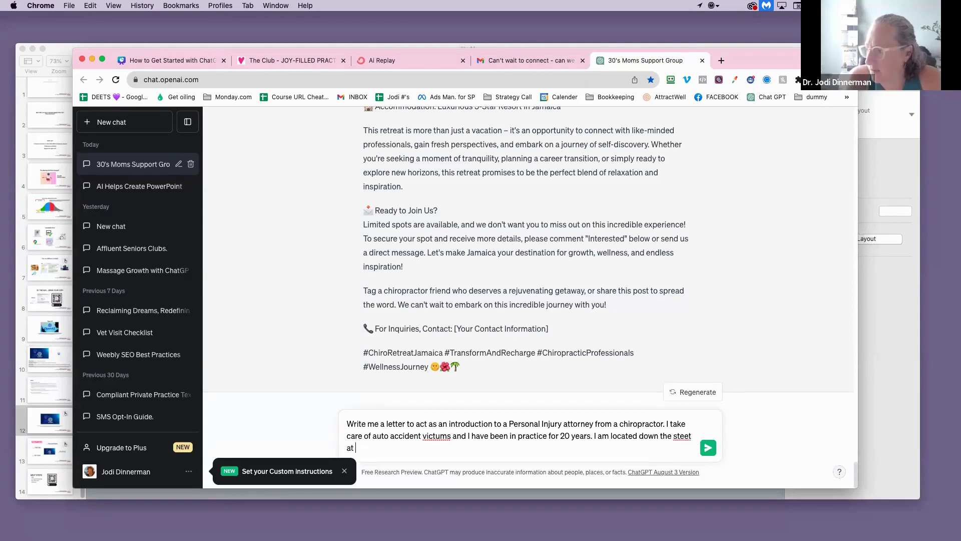
pyautogui.write('4 ')
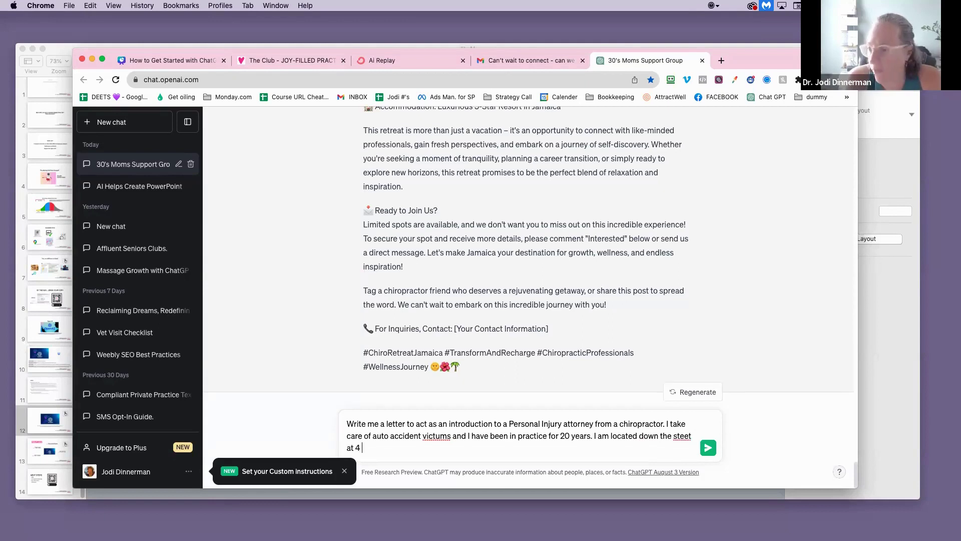
pyautogui.write('main street ')
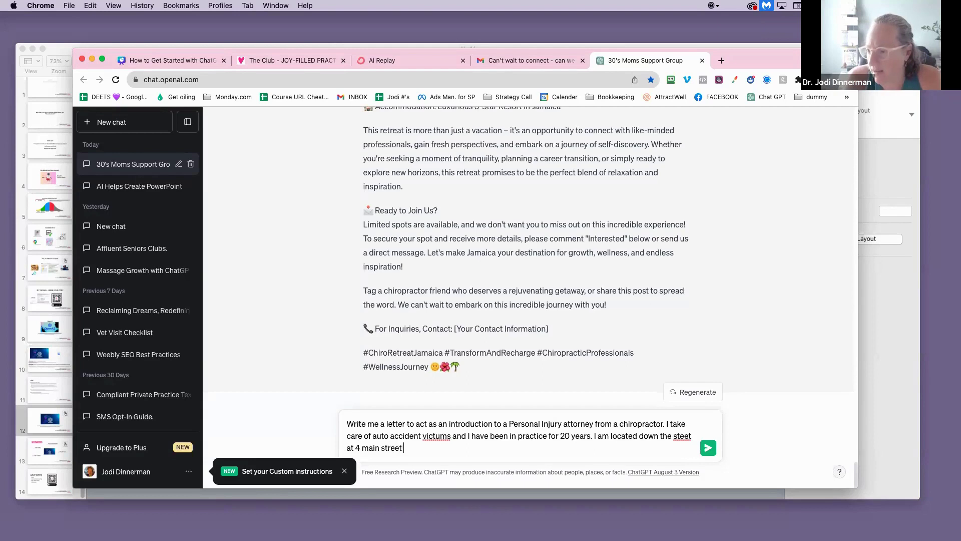
pyautogui.write('in ')
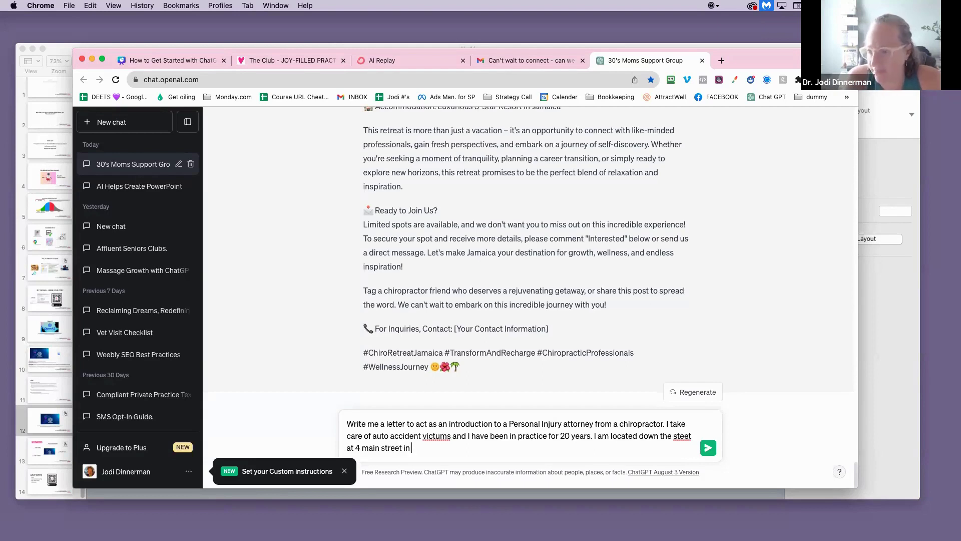
pyautogui.write('new yo')
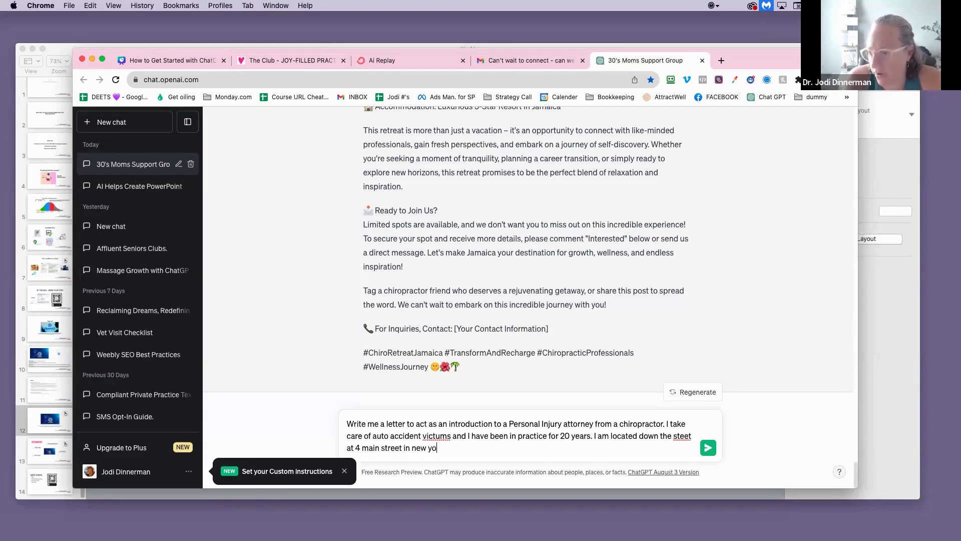
pyautogui.write('rk city')
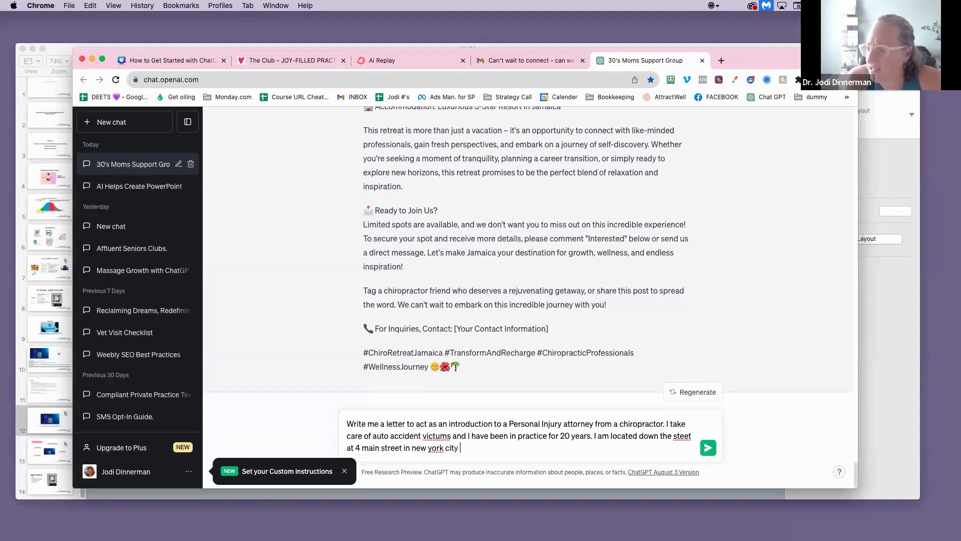
pyautogui.press('Return')
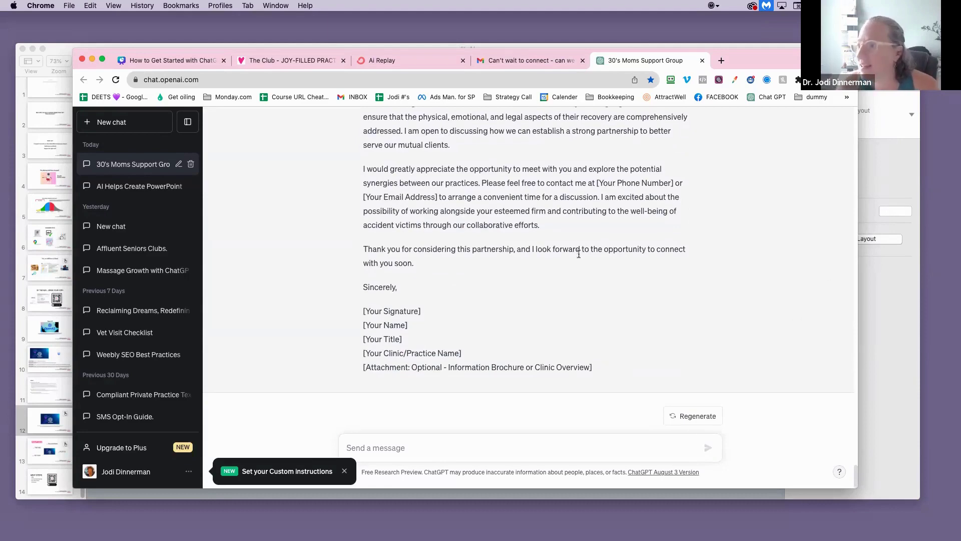
pyautogui.scroll(15, 568, 270)
pyautogui.scroll(-5, 575, 295)
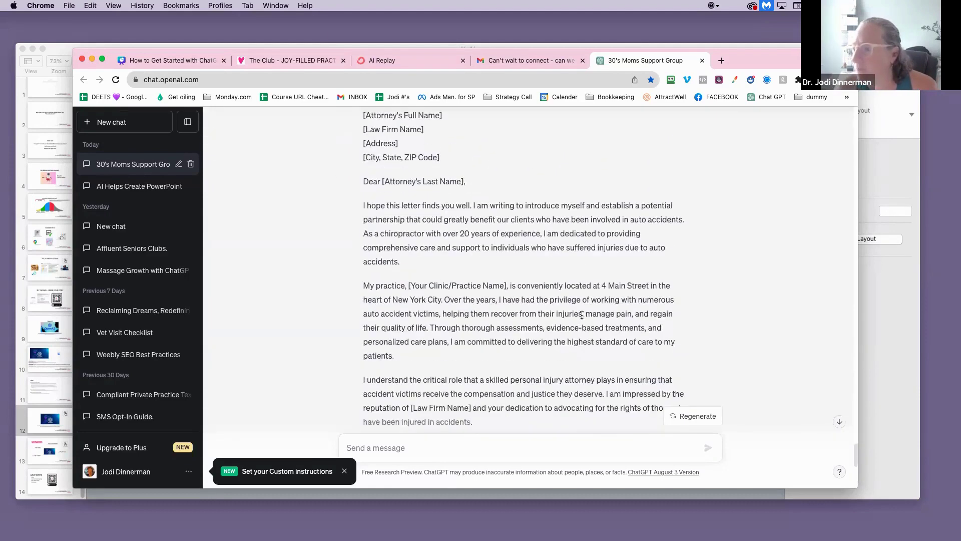
pyautogui.scroll(-7, 578, 320)
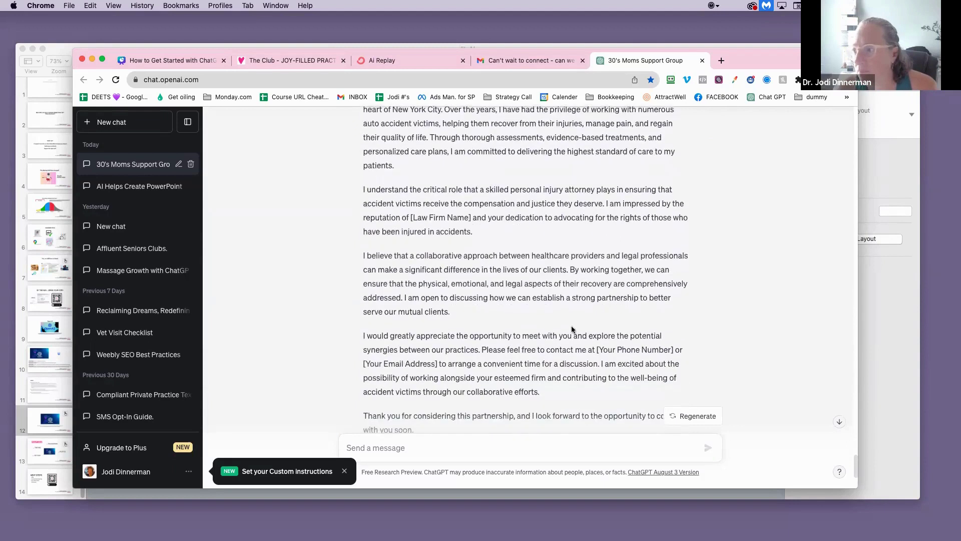
pyautogui.scroll(-3, 572, 329)
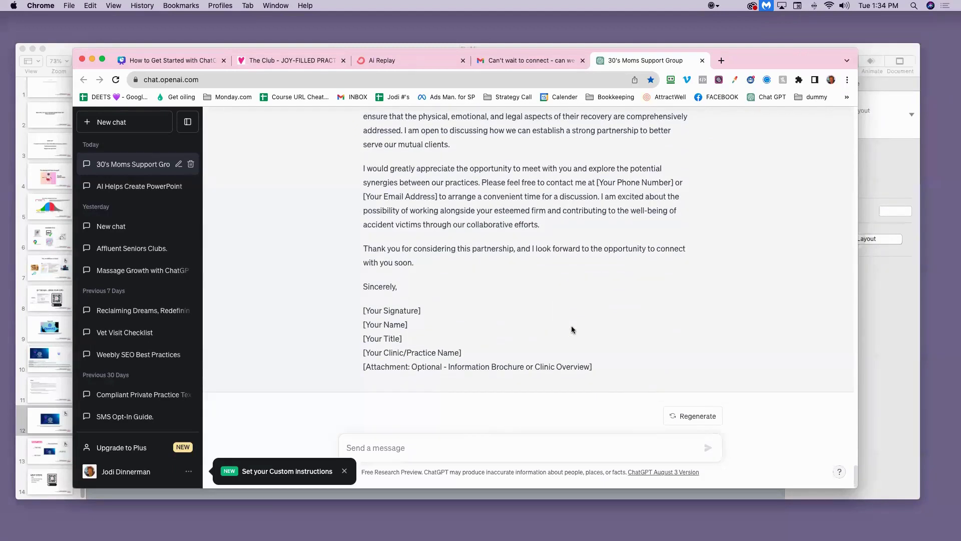
pyautogui.scroll(10, 572, 330)
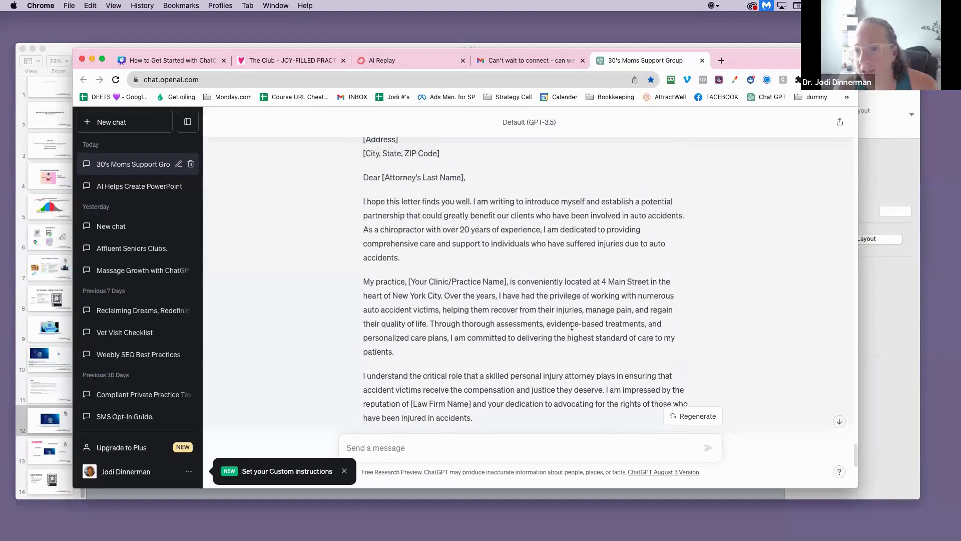
pyautogui.scroll(2, 572, 325)
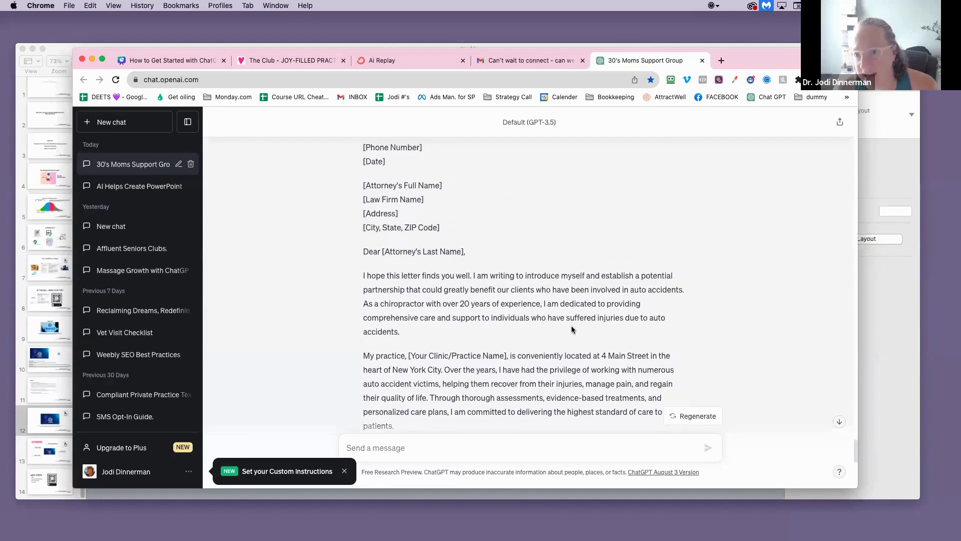
pyautogui.scroll(15, 572, 329)
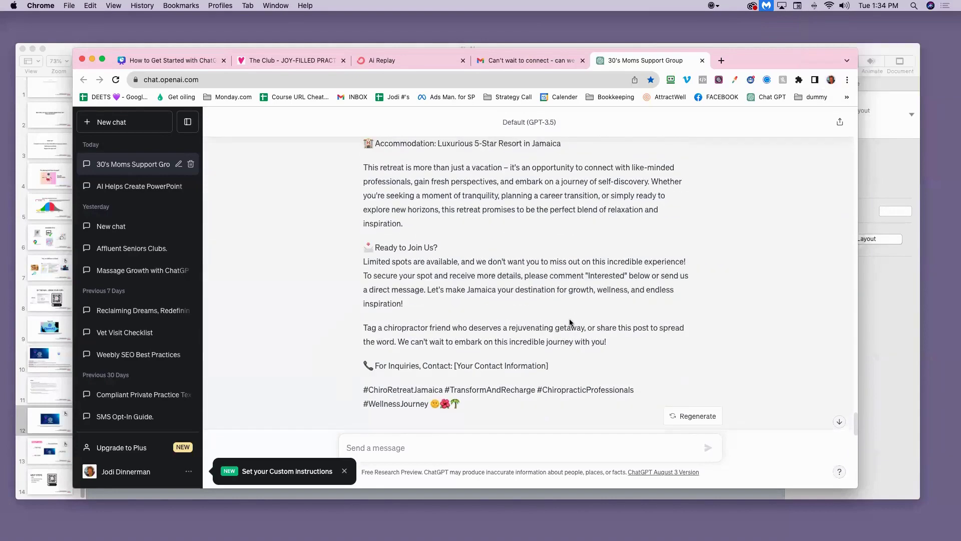
pyautogui.scroll(-18, 570, 316)
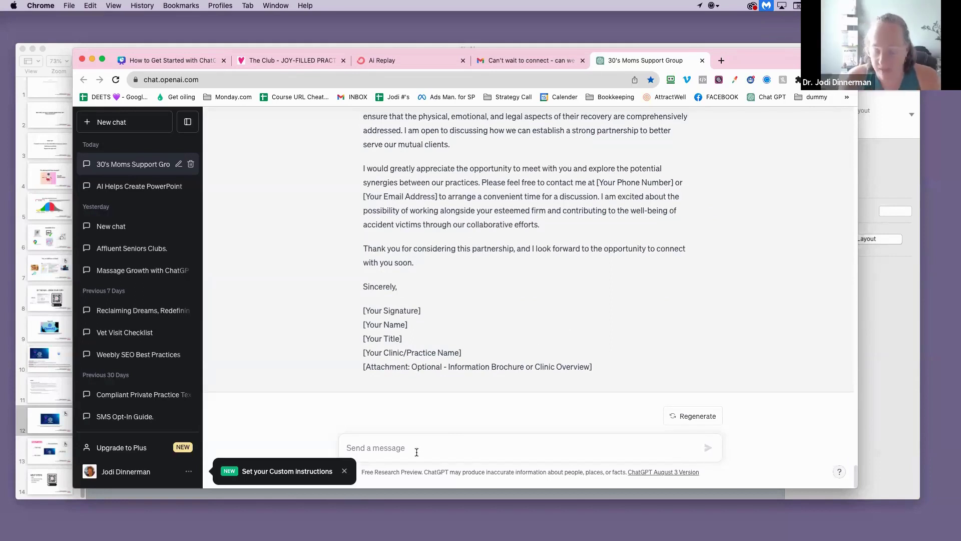
# Ask ChatGPT to 'Create a list of Personal Injury attorneys in New York City'.
pyautogui.write('Crea')
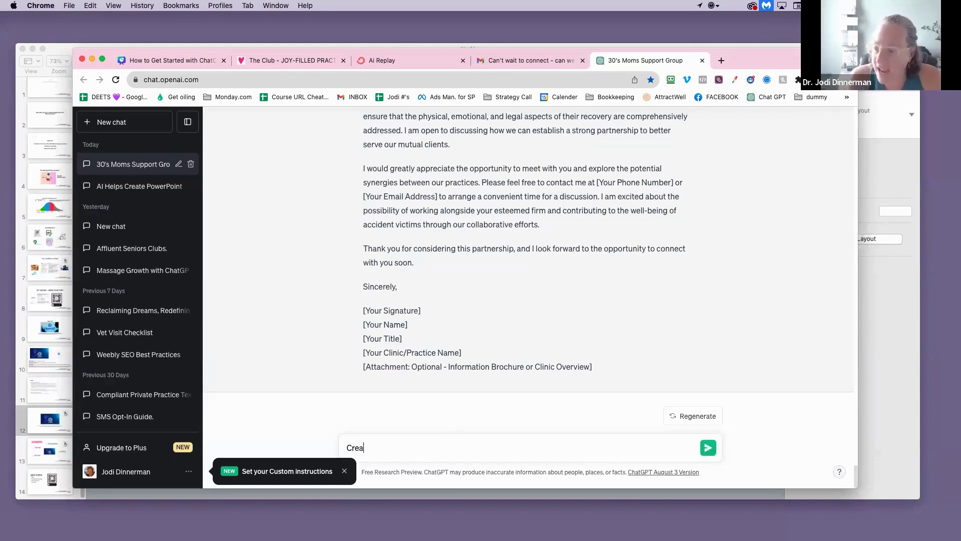
pyautogui.write('te a list of P')
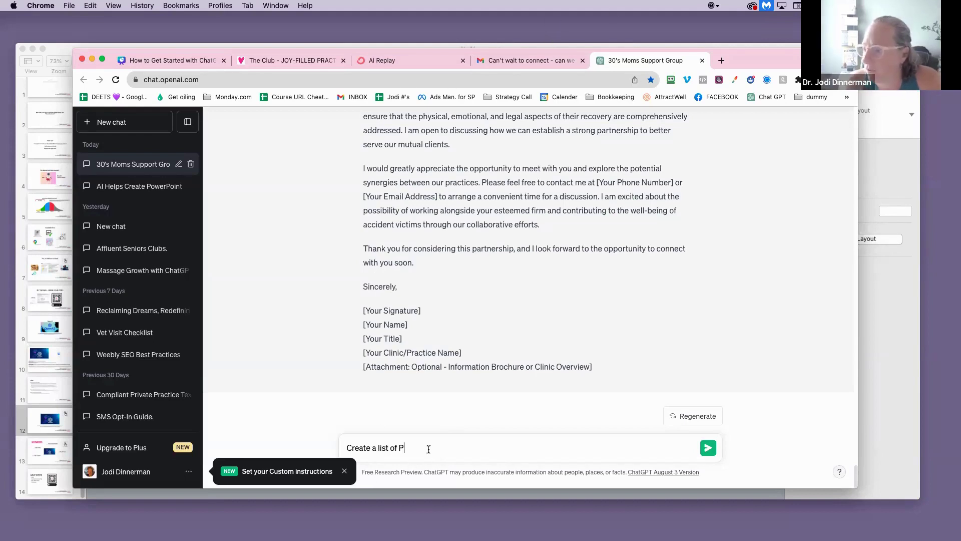
pyautogui.write('ersonal')
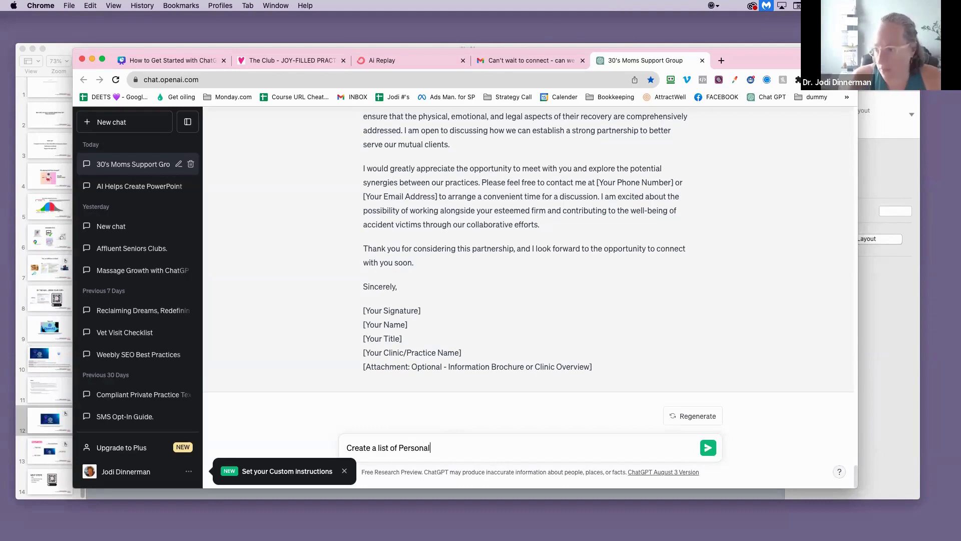
pyautogui.write(' In')
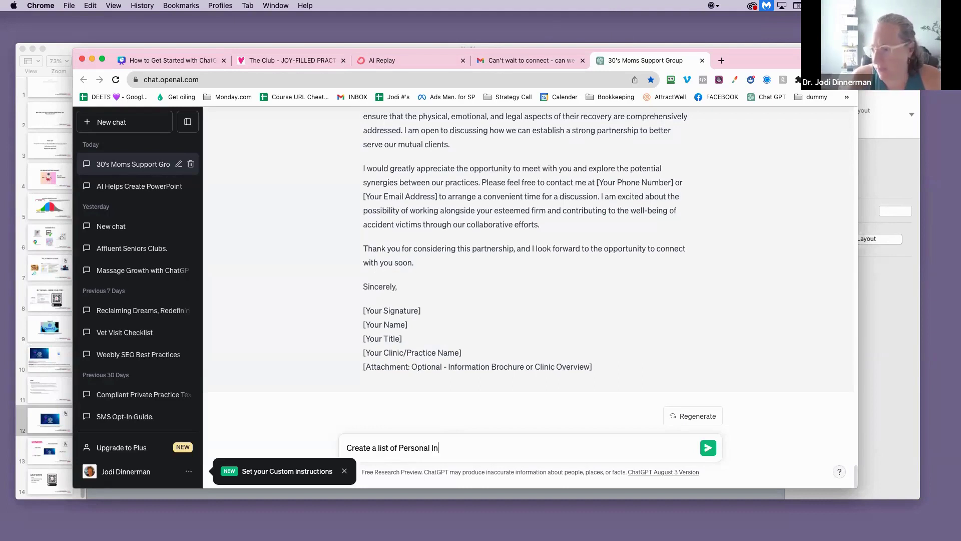
pyautogui.write('jury attorney')
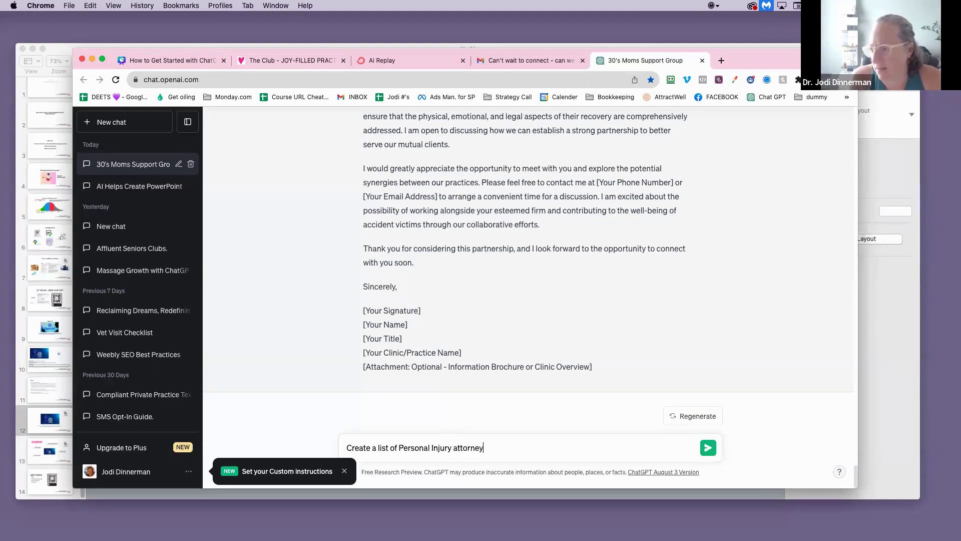
pyautogui.write('s in New York City')
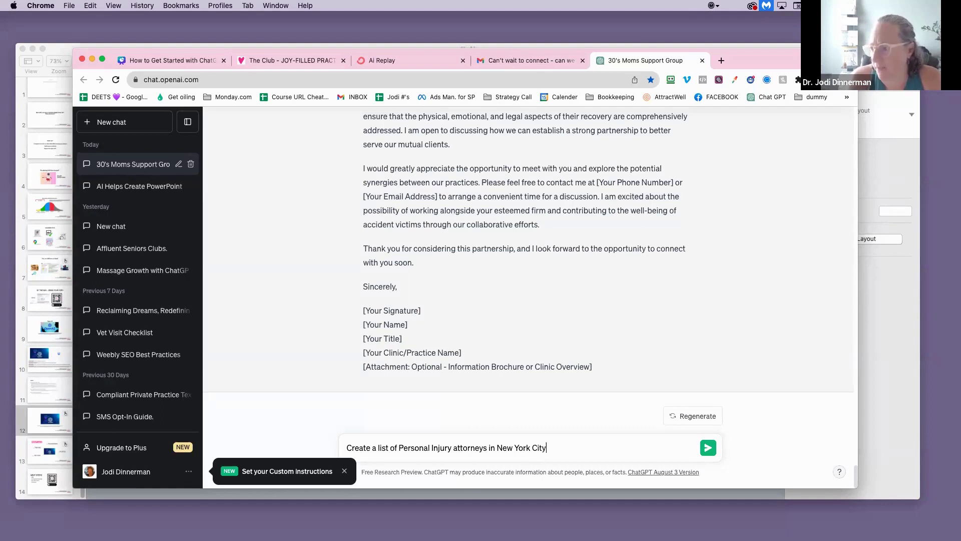
pyautogui.press('Return')
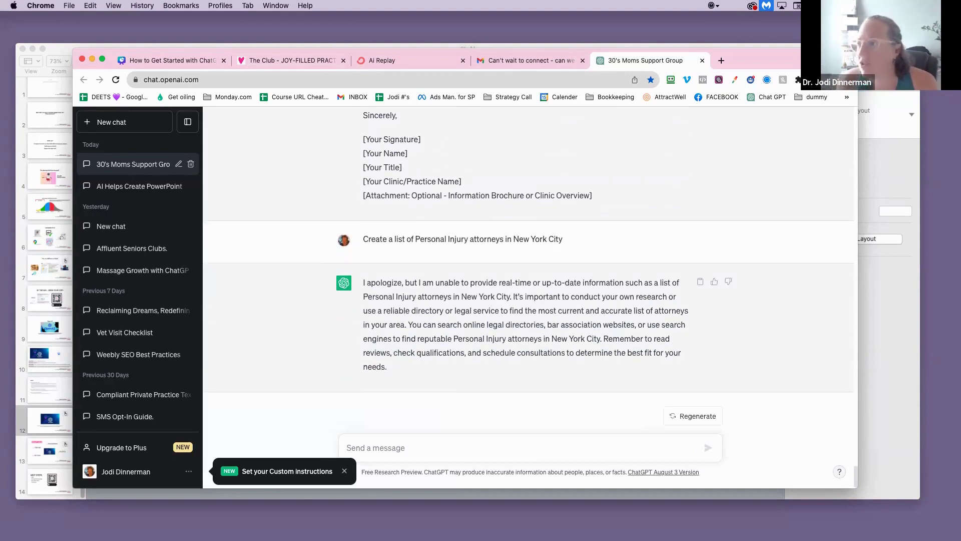
# In a new Google tab, revise test queries down to the partial search 'what does a chiropractor'.
pyautogui.click(720, 62)
pyautogui.click(419, 267)
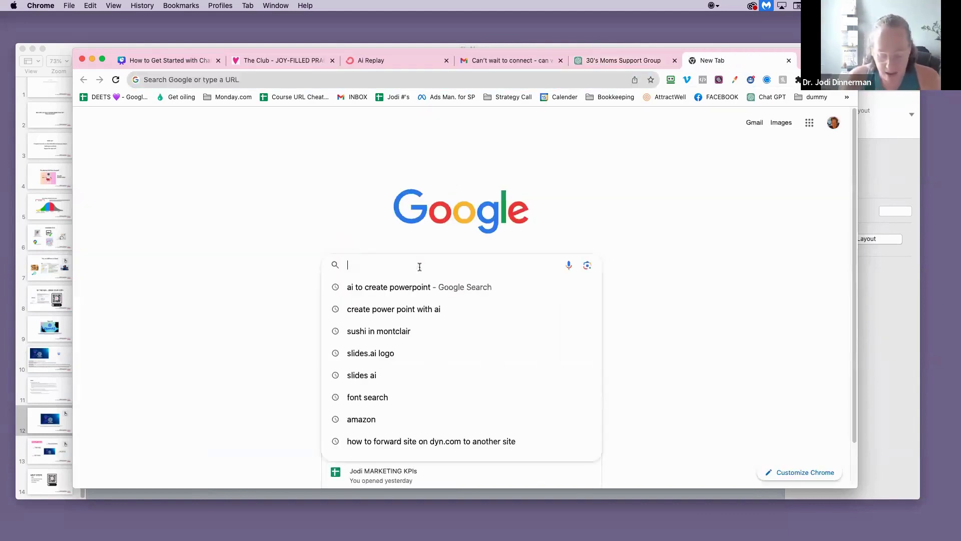
pyautogui.write('create a list')
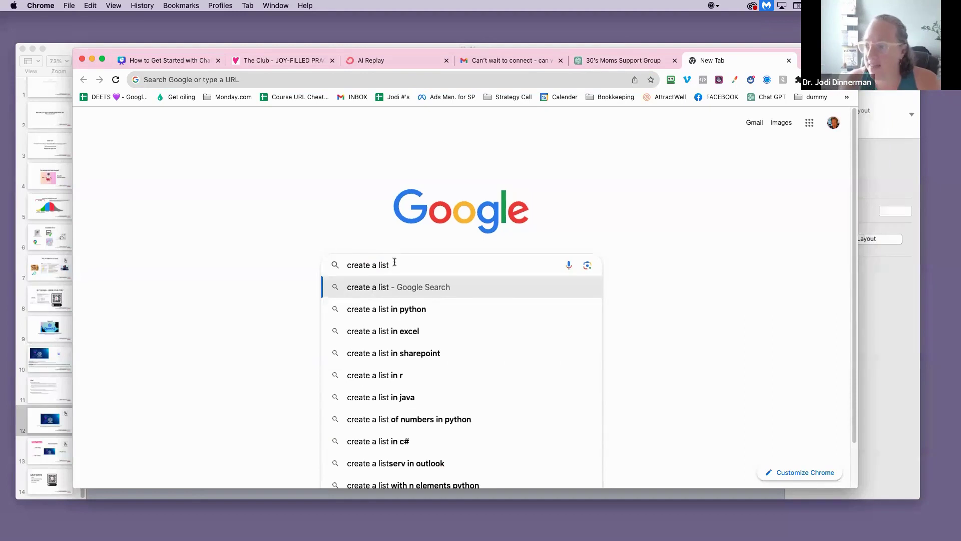
pyautogui.moveTo(394, 263); pyautogui.dragTo(340, 266)
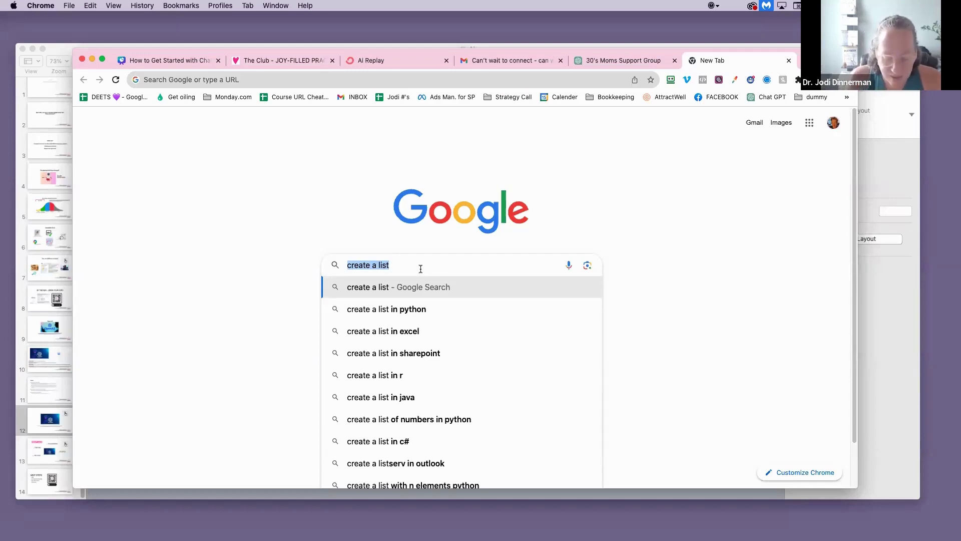
pyautogui.write('h')
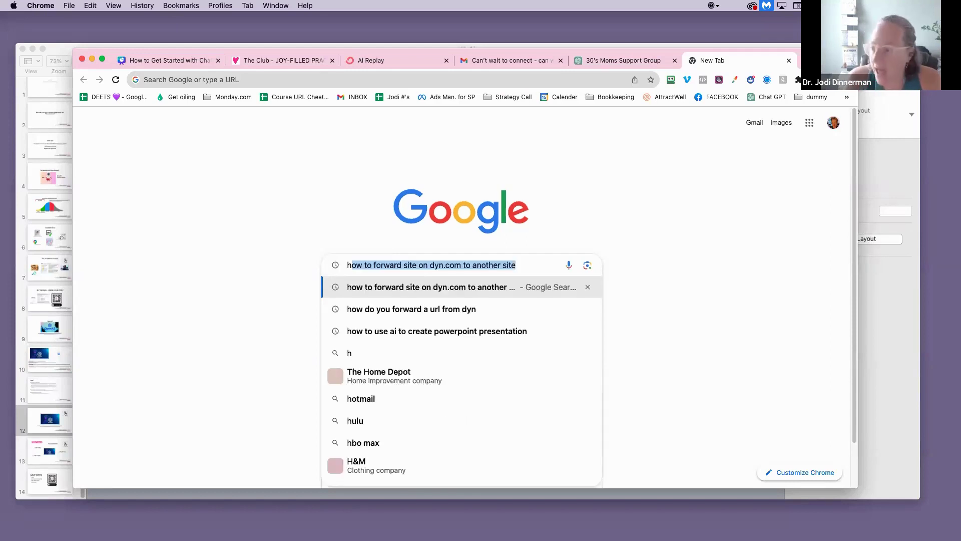
pyautogui.write('ow does a ph')
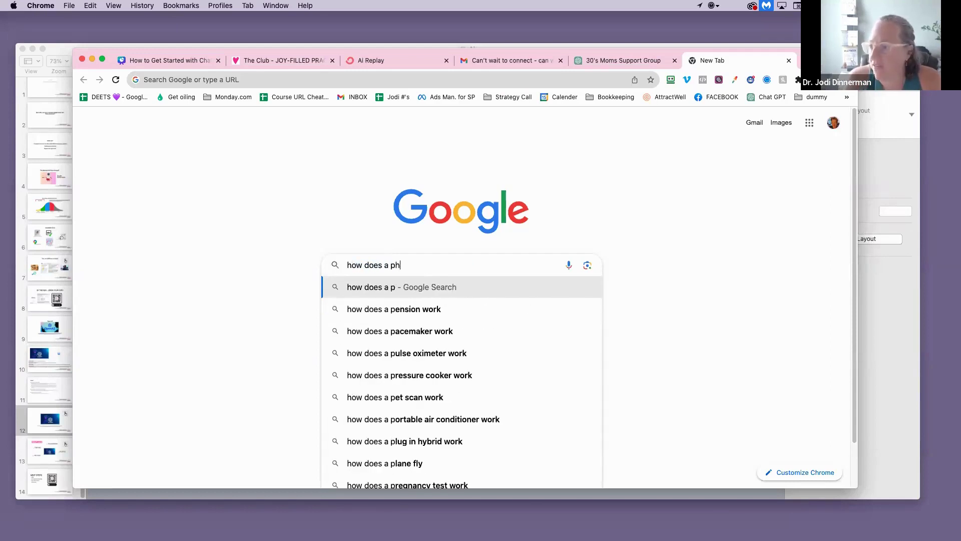
pyautogui.write('ysical therapist')
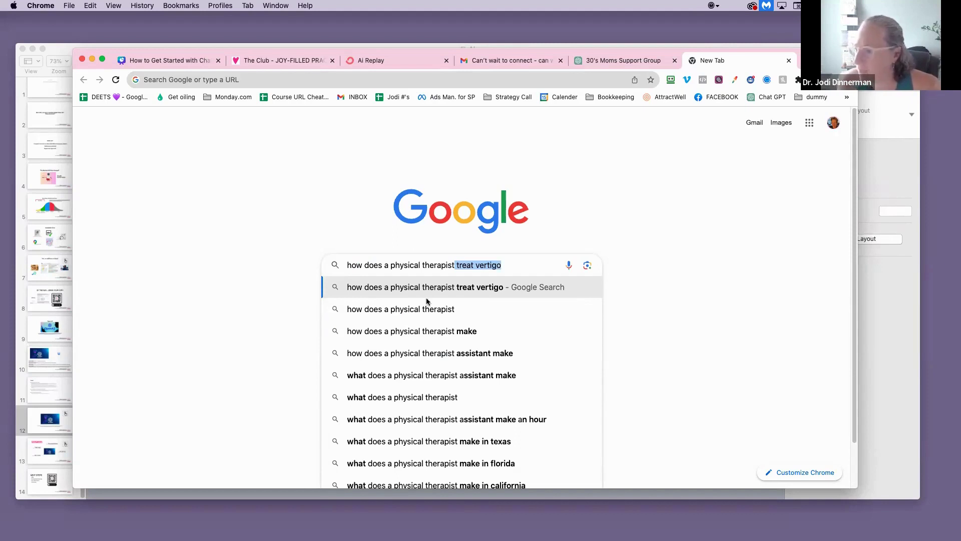
pyautogui.scroll(-3, 515, 385)
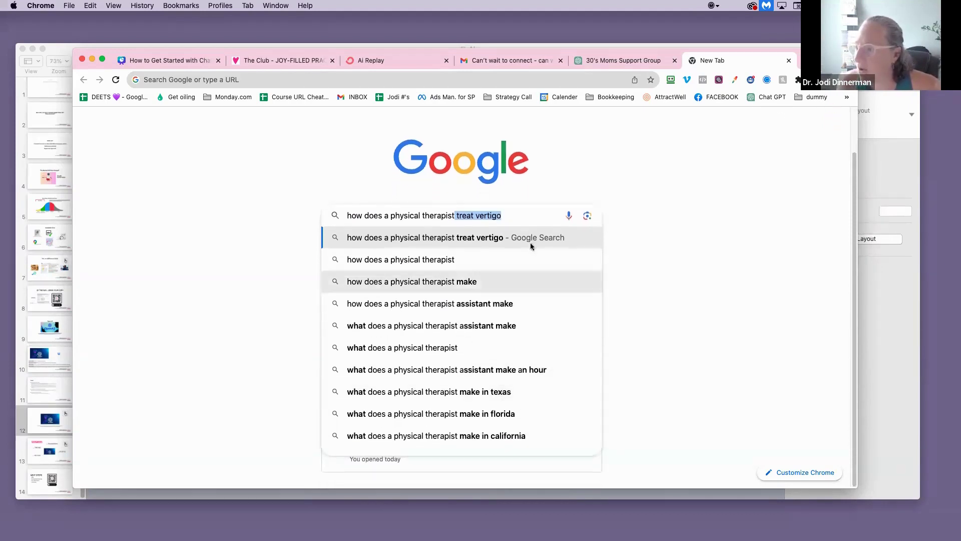
pyautogui.moveTo(501, 218); pyautogui.dragTo(395, 214)
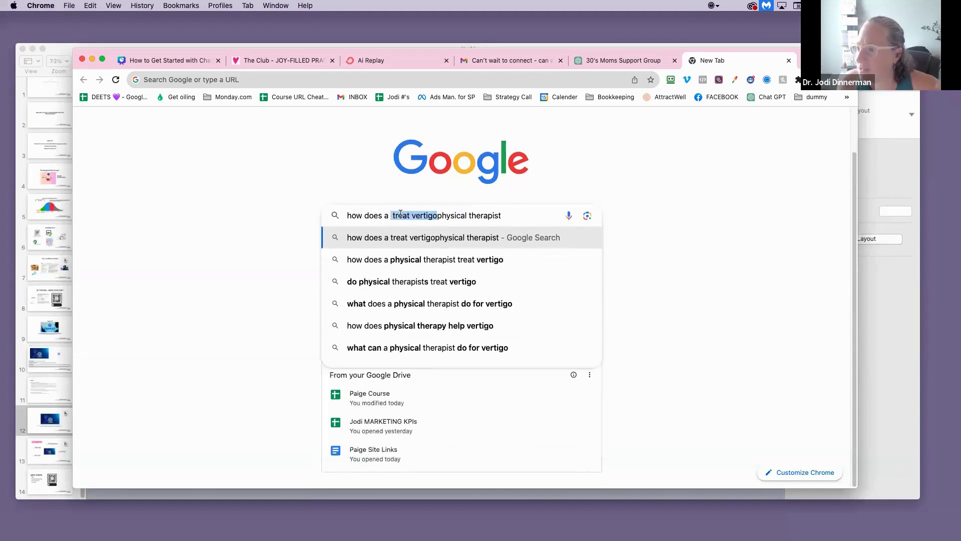
pyautogui.tripleClick(401, 214)
pyautogui.write('what')
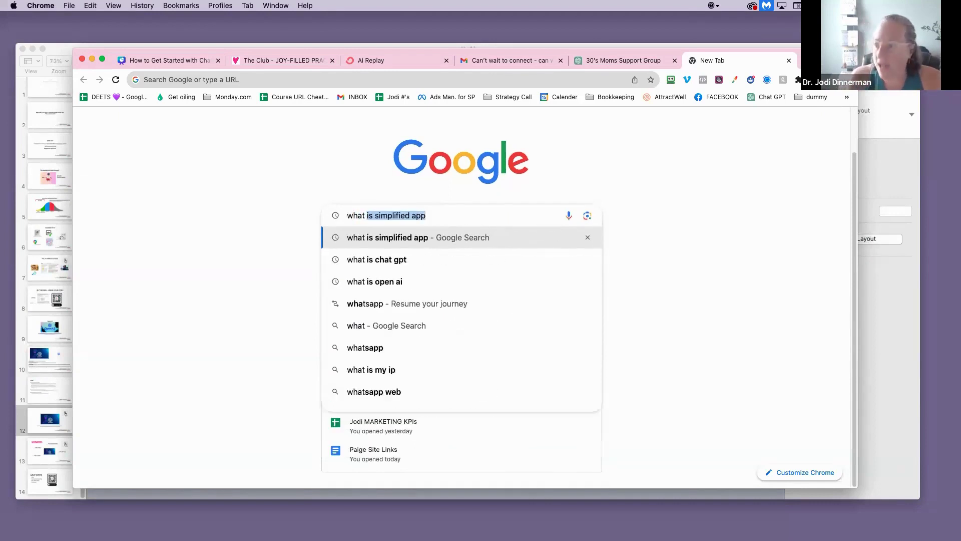
pyautogui.write(' does a chiropractor')
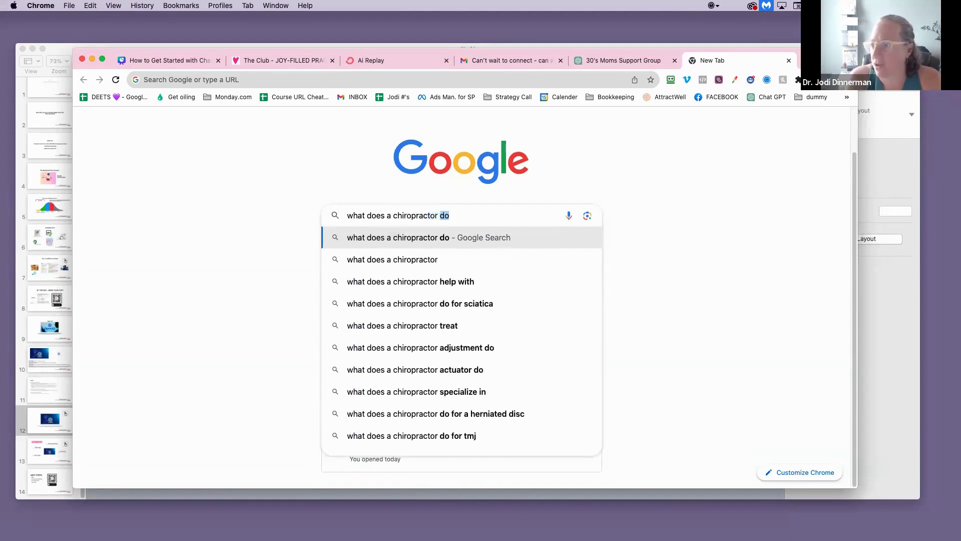
pyautogui.press('BackSpace')
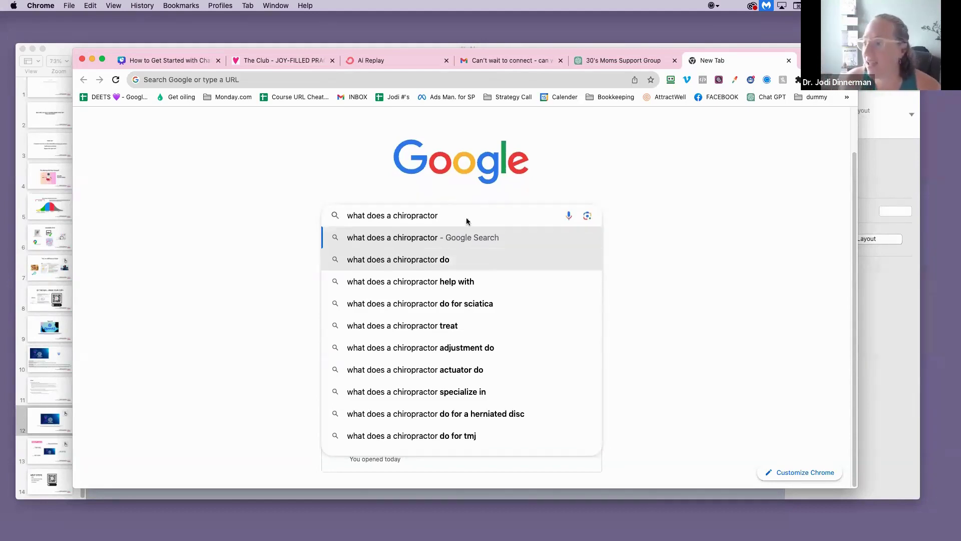
# Search 'what does a chiropractor actuator do', then go back to the 30's Moms Support Group chat.
pyautogui.click(450, 369)
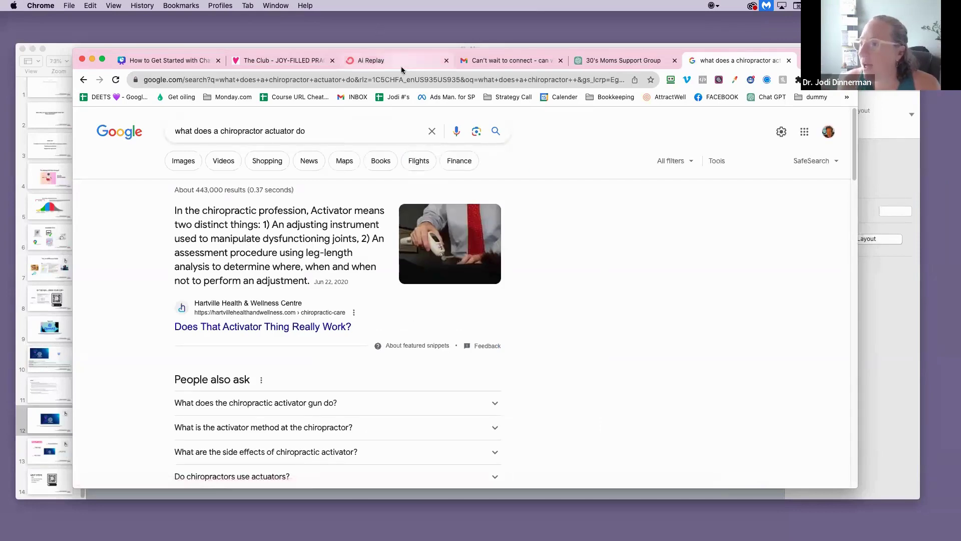
pyautogui.click(371, 59)
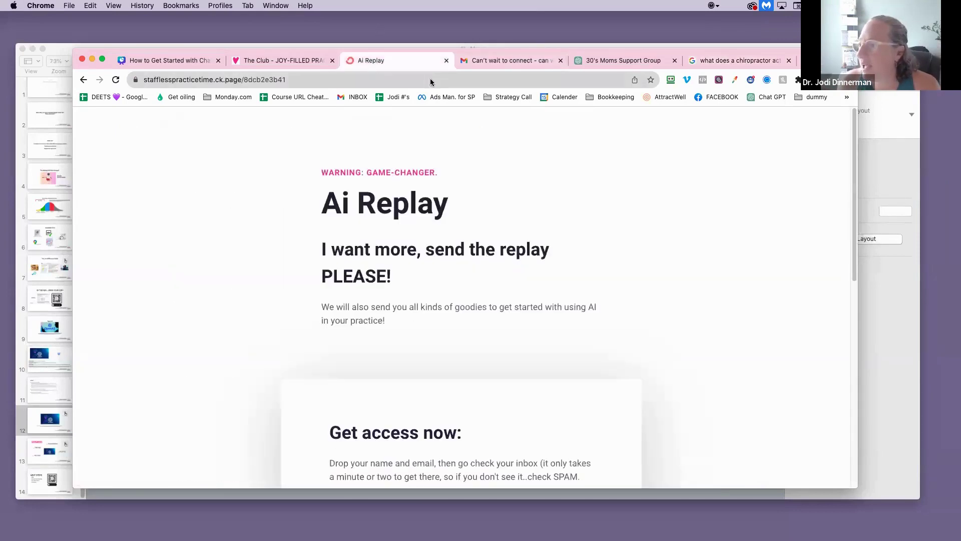
pyautogui.click(618, 60)
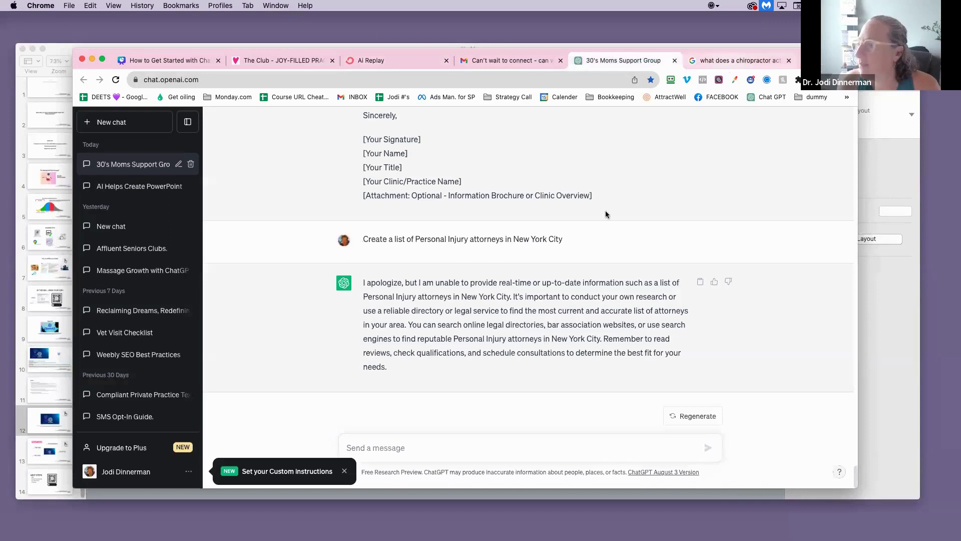
# Request a Facebook post on chiropractic activators and their benefits, then revisit the Google results.
pyautogui.click(388, 451)
pyautogui.write('create ')
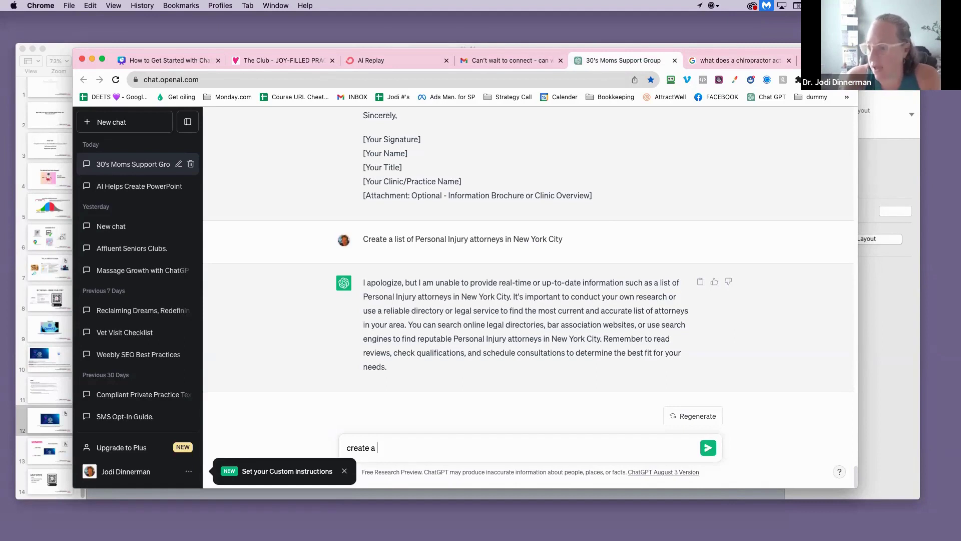
pyautogui.write('a facebook ')
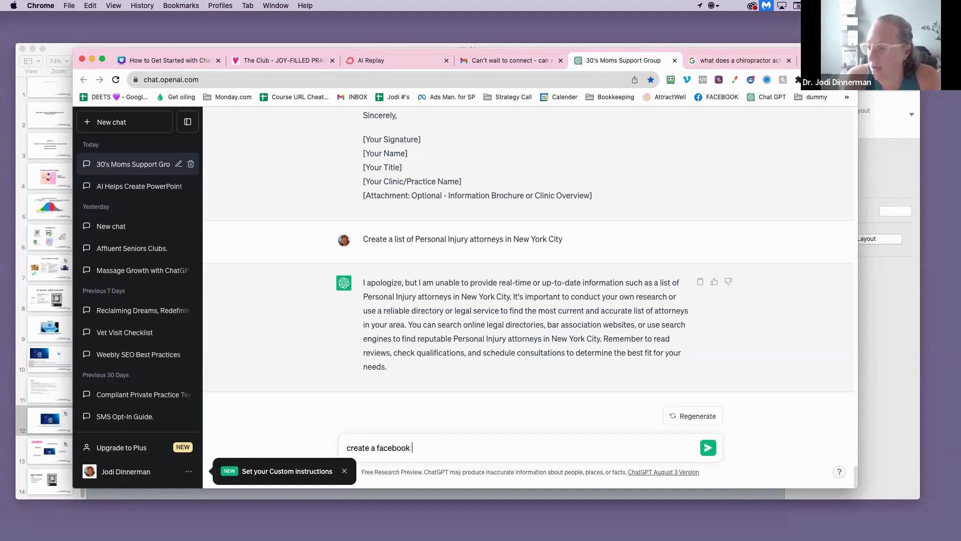
pyautogui.write('post on chiropractic adj')
pyautogui.press('BackSpace')
pyautogui.press('BackSpace')
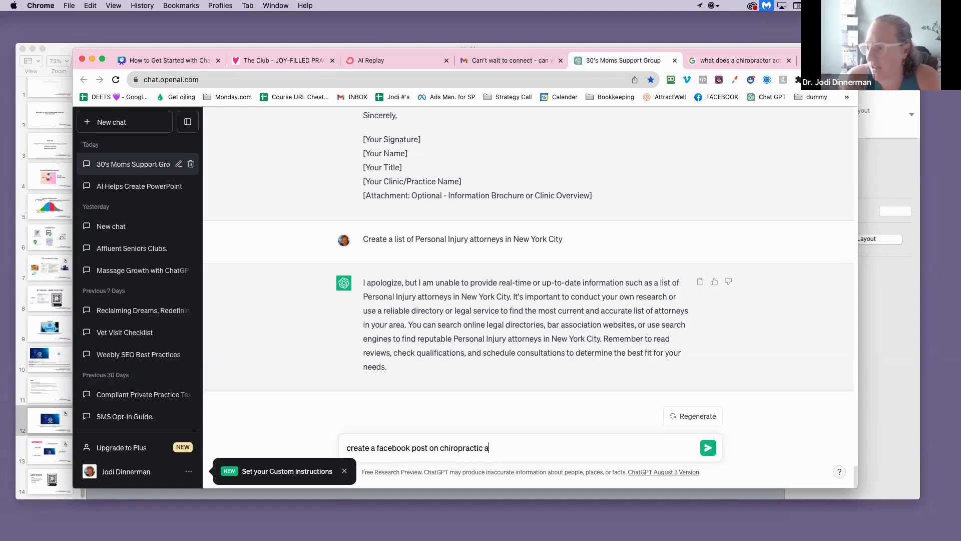
pyautogui.write('ctivators and their benefits')
pyautogui.press('Return')
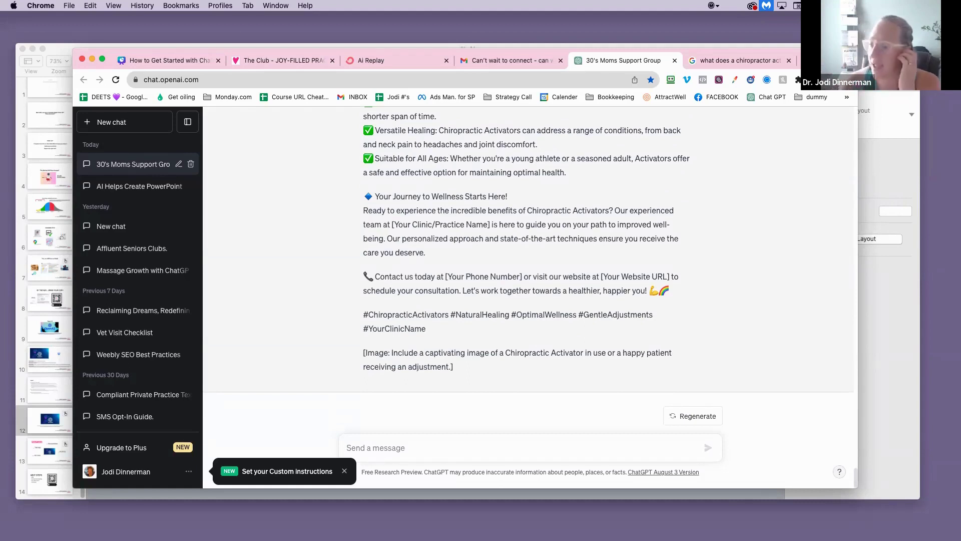
pyautogui.click(711, 60)
# Load google.com in the Google tab and place the cursor in its empty search box.
pyautogui.click(268, 131)
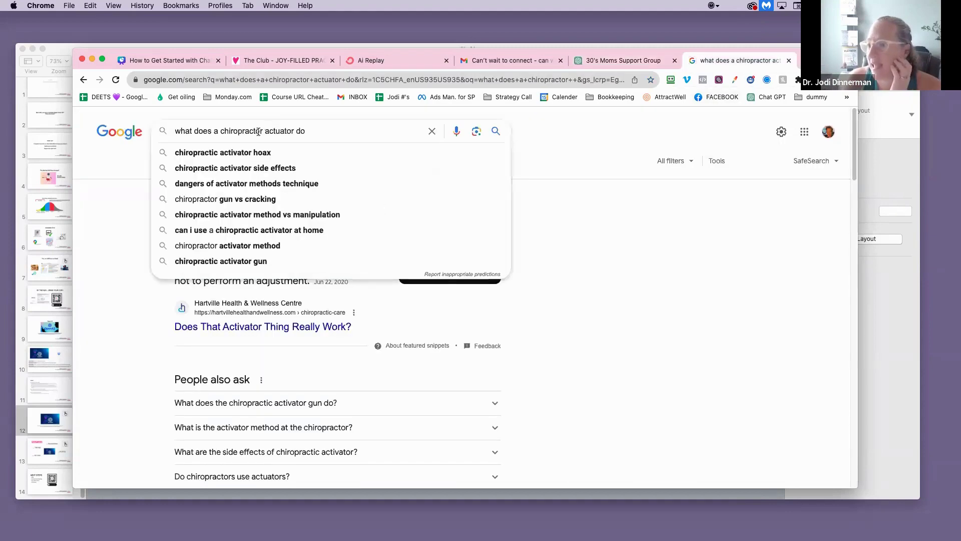
pyautogui.click(192, 80)
pyautogui.write('google.com')
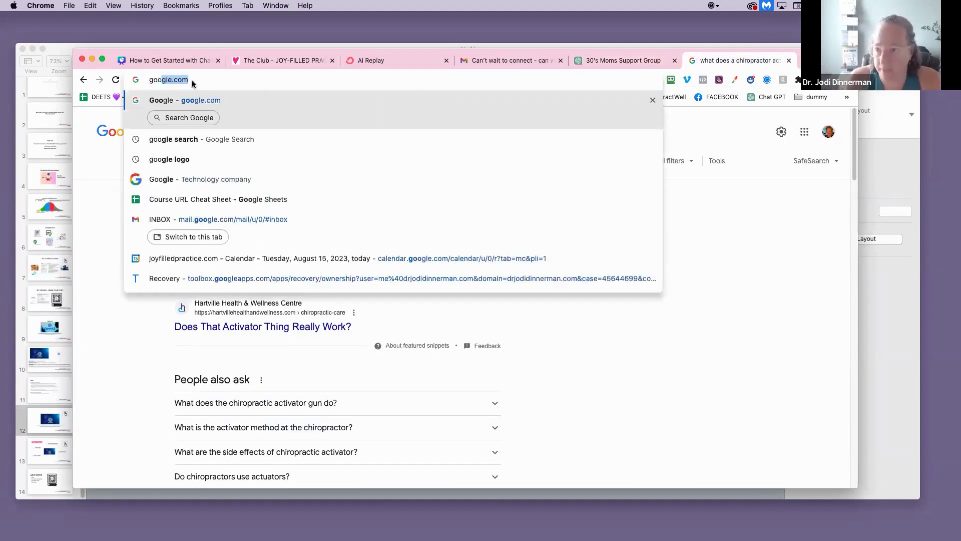
pyautogui.press('Tab')
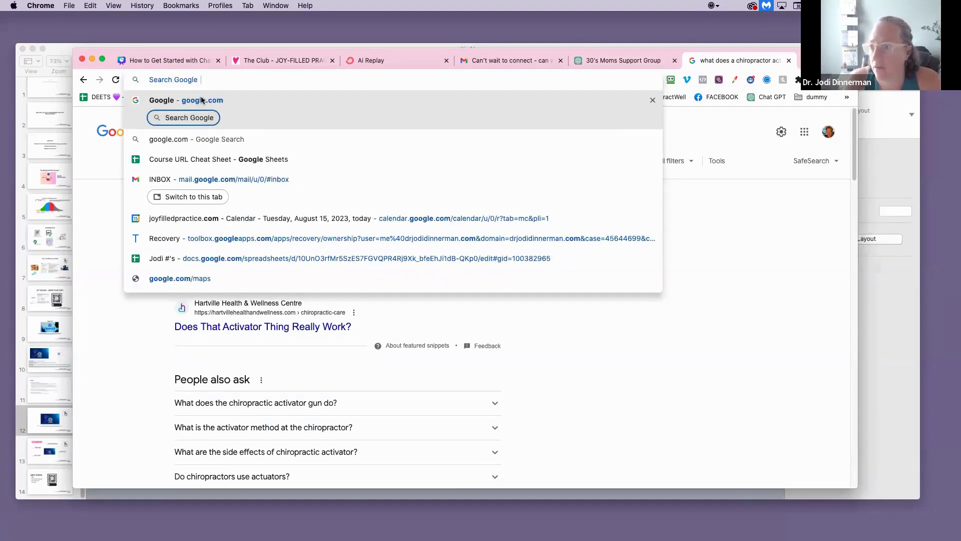
pyautogui.click(201, 100)
pyautogui.click(367, 257)
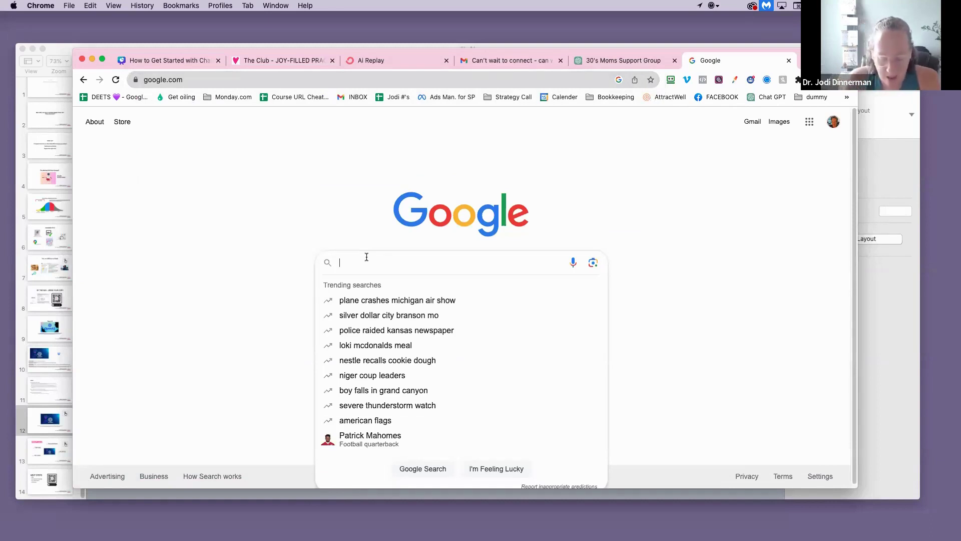
# Try mom-related searches ending with the unsent 'what does a mother do', then return to ChatGPT.
pyautogui.write('w')
pyautogui.press('BackSpace')
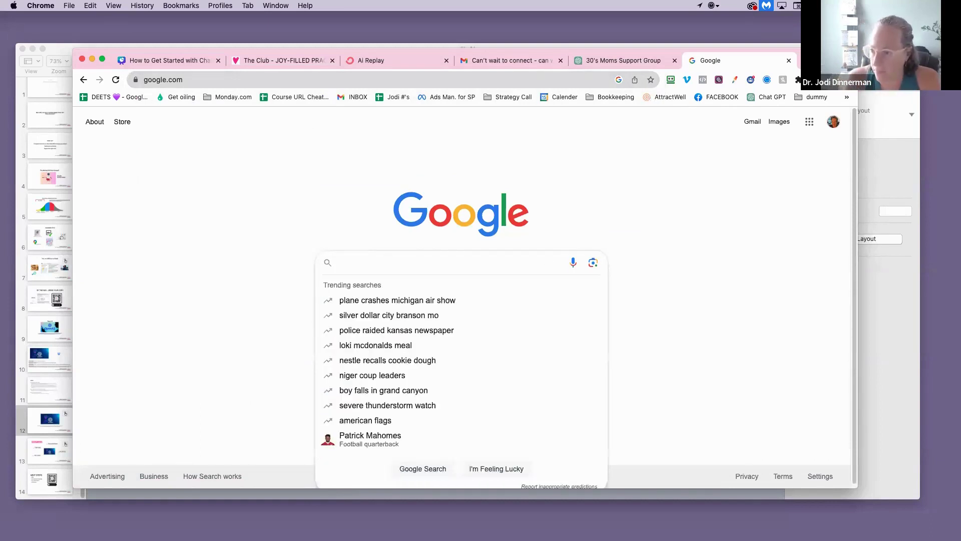
pyautogui.write('the lates')
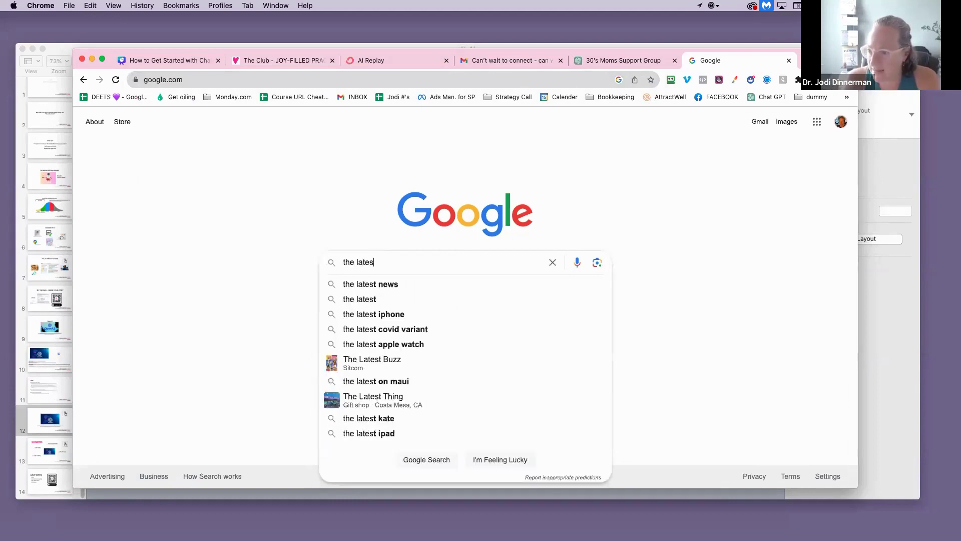
pyautogui.write('t trend')
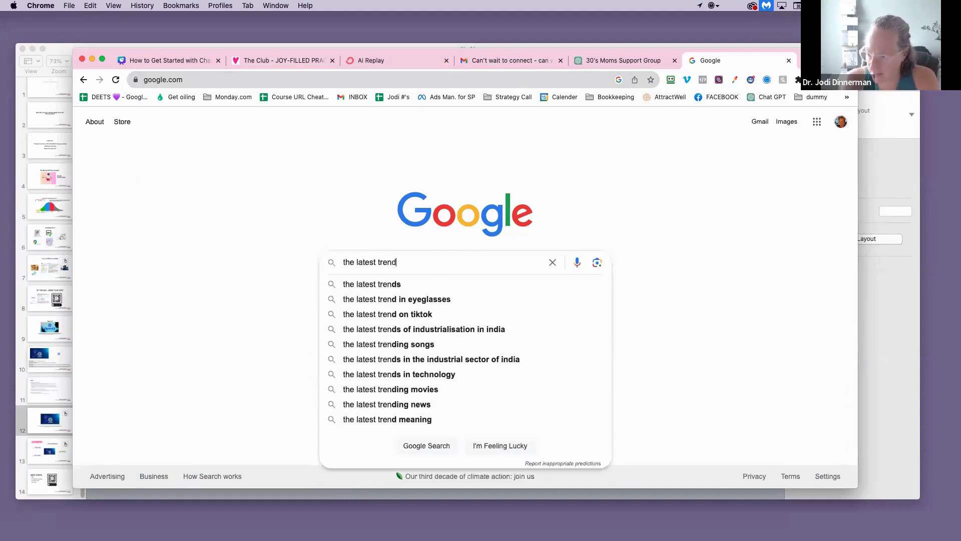
pyautogui.write('s for a mom')
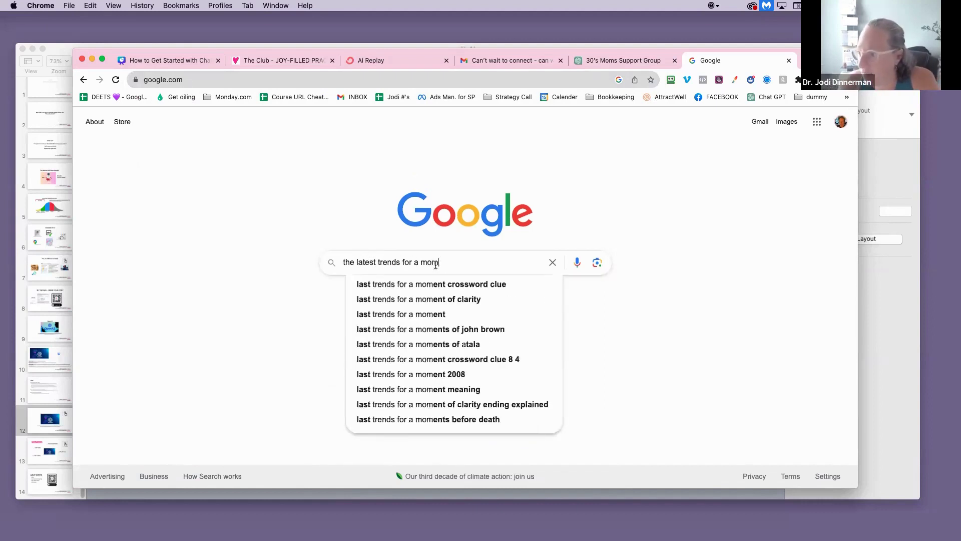
pyautogui.moveTo(431, 262); pyautogui.dragTo(438, 264)
pyautogui.write('ther')
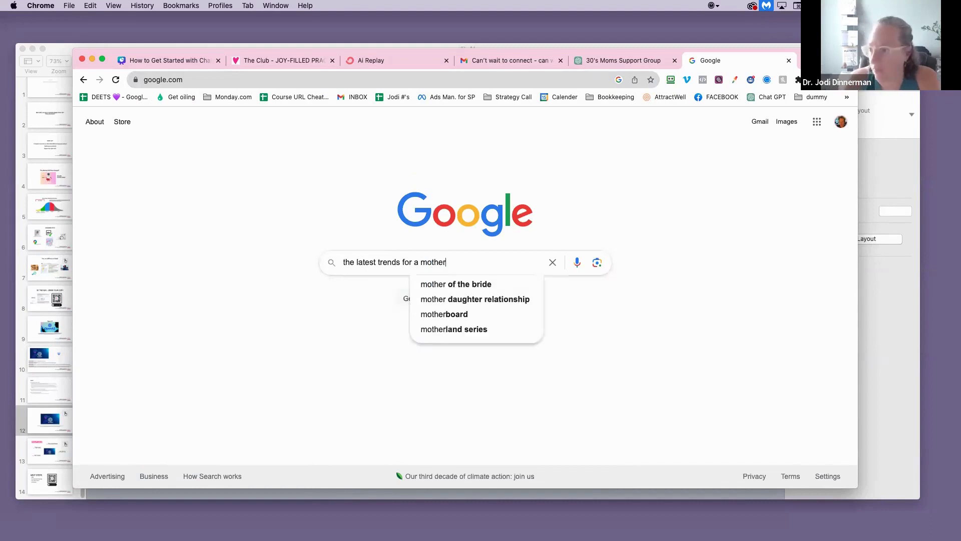
pyautogui.moveTo(452, 261); pyautogui.dragTo(342, 262)
pyautogui.write('what doe')
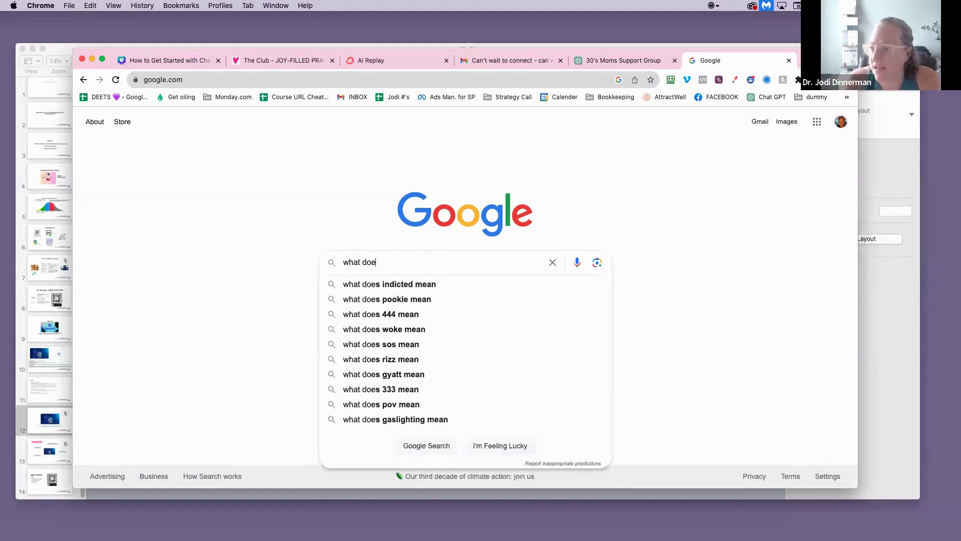
pyautogui.write('s a mother do')
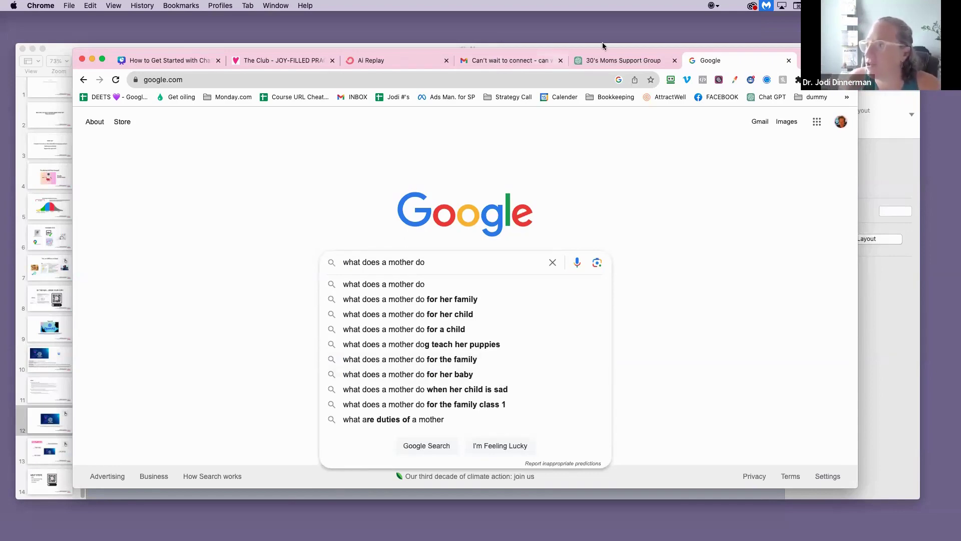
pyautogui.click(639, 63)
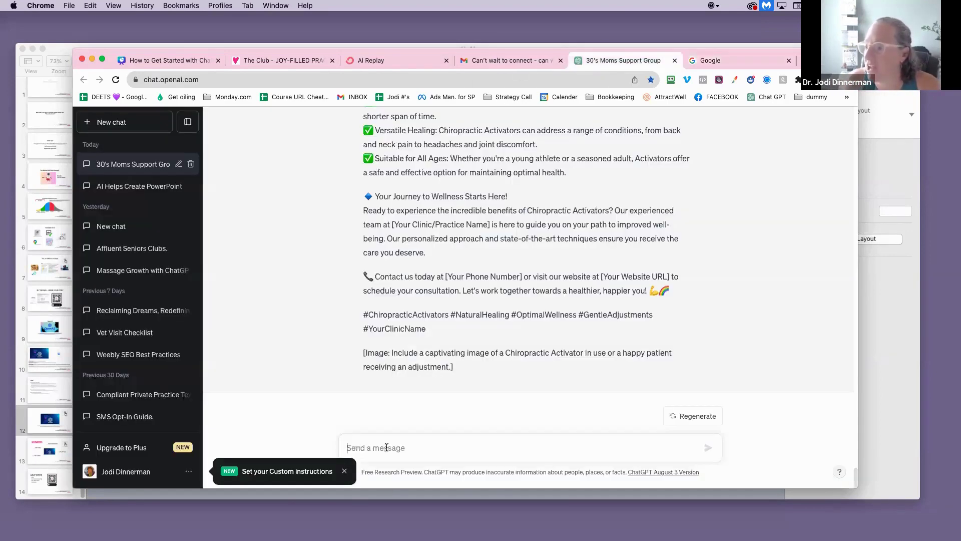
# Send 'write an article of the top 10 things a new mom will do for her baby'.
pyautogui.write('write an')
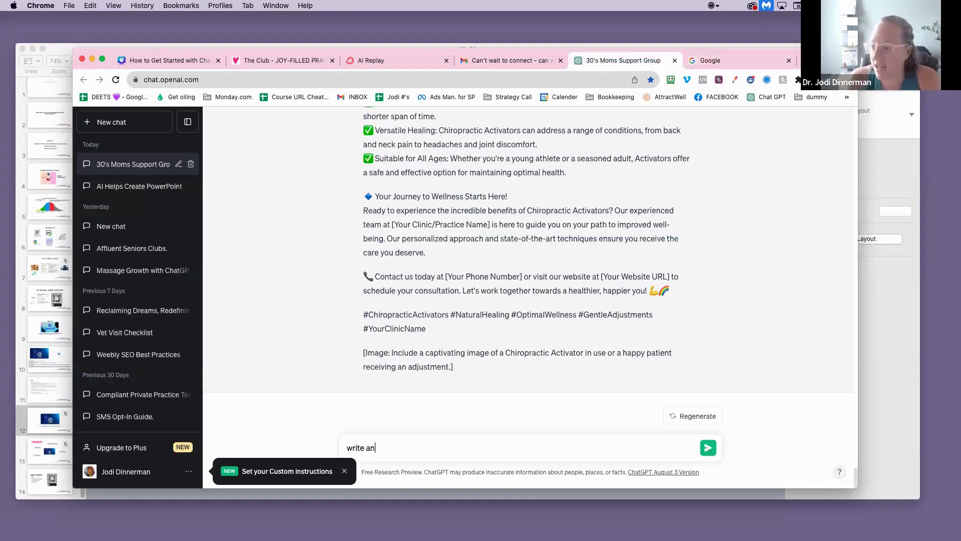
pyautogui.write(' article of')
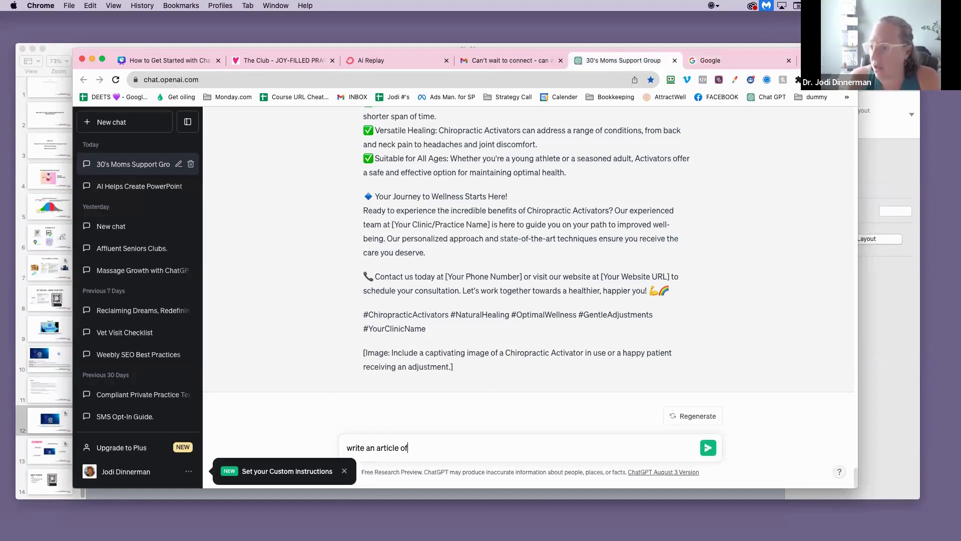
pyautogui.write(' the top 10 things a new')
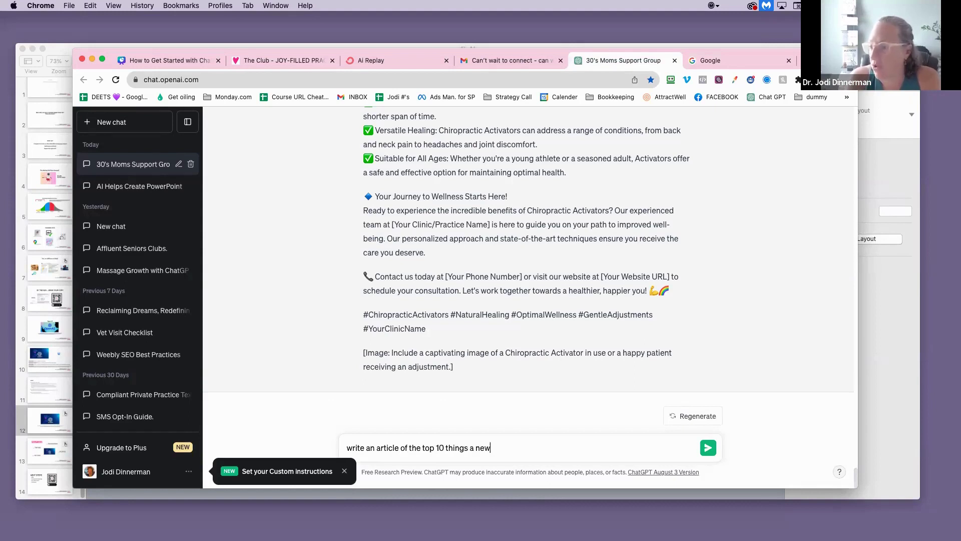
pyautogui.write(' mom will do for her baby')
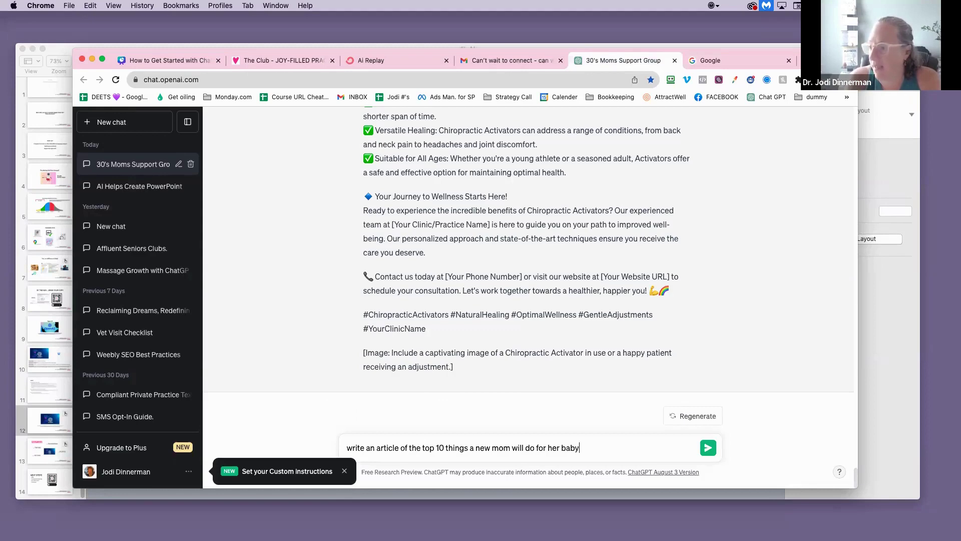
pyautogui.press('Return')
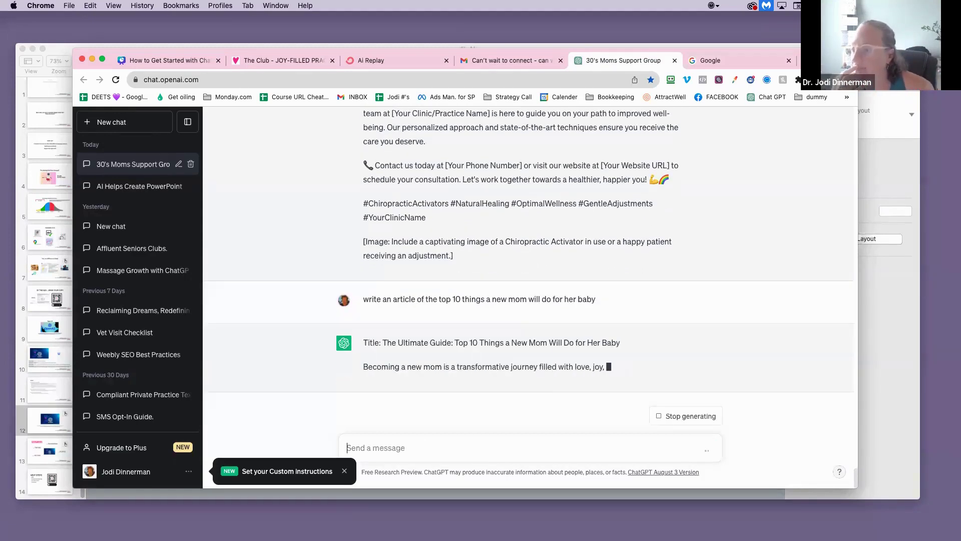
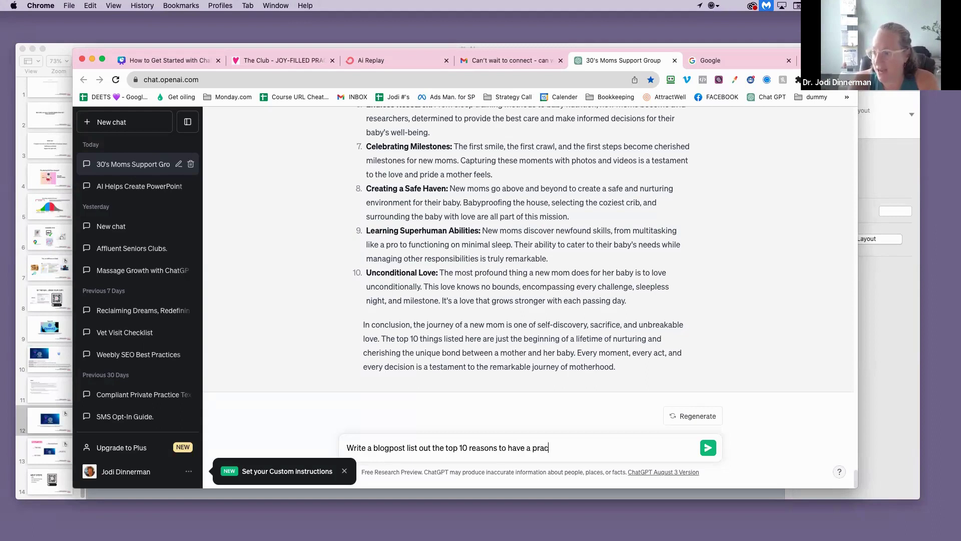
# Finish the Longmont, Colorado practice blog prompt for a 30s audience, fix 'audience', and send it.
pyautogui.write('in Longmont Col')
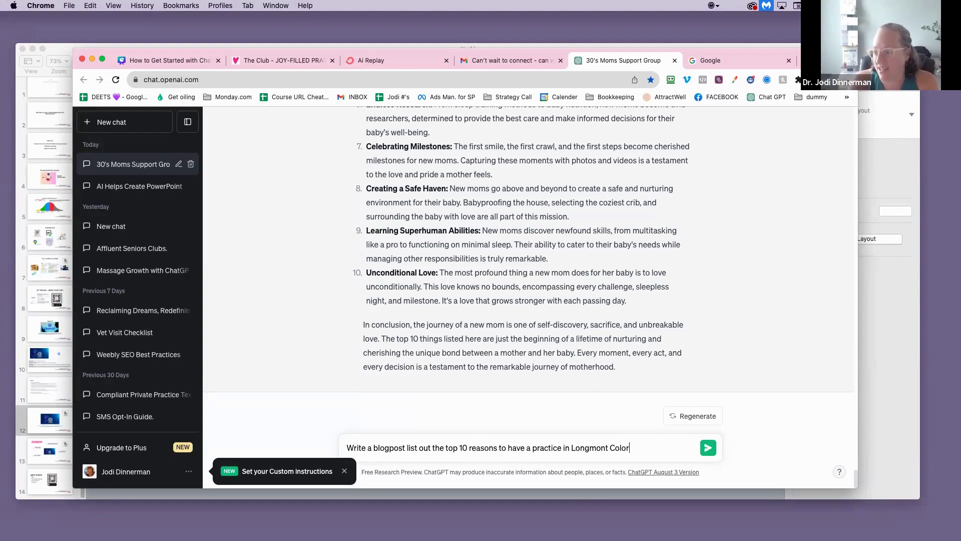
pyautogui.write('or')
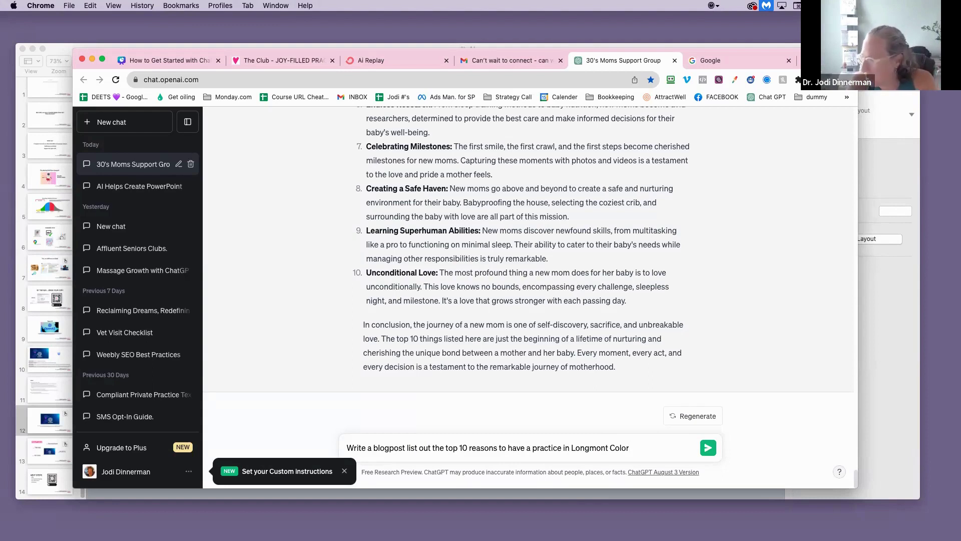
pyautogui.write('ado')
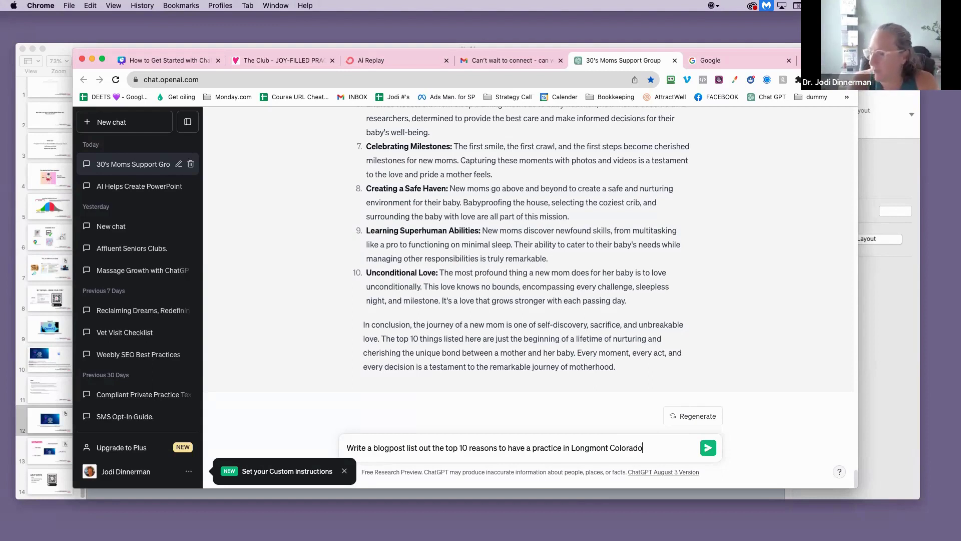
pyautogui.write(' includ')
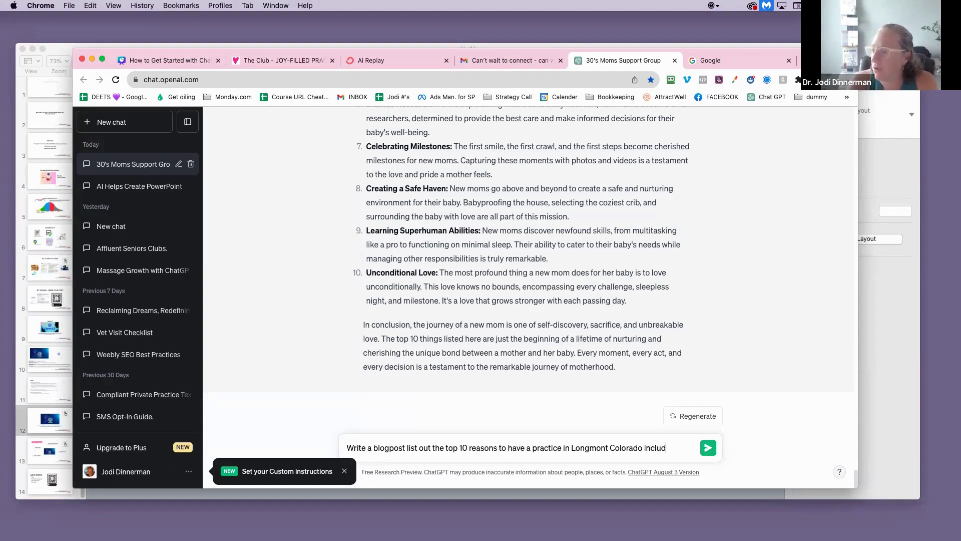
pyautogui.write('e family ')
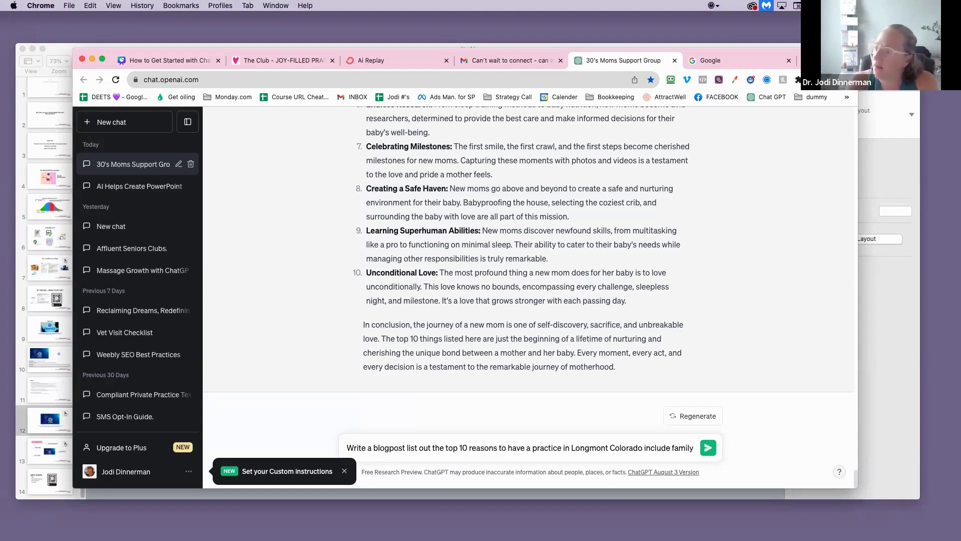
pyautogui.write('experience and ')
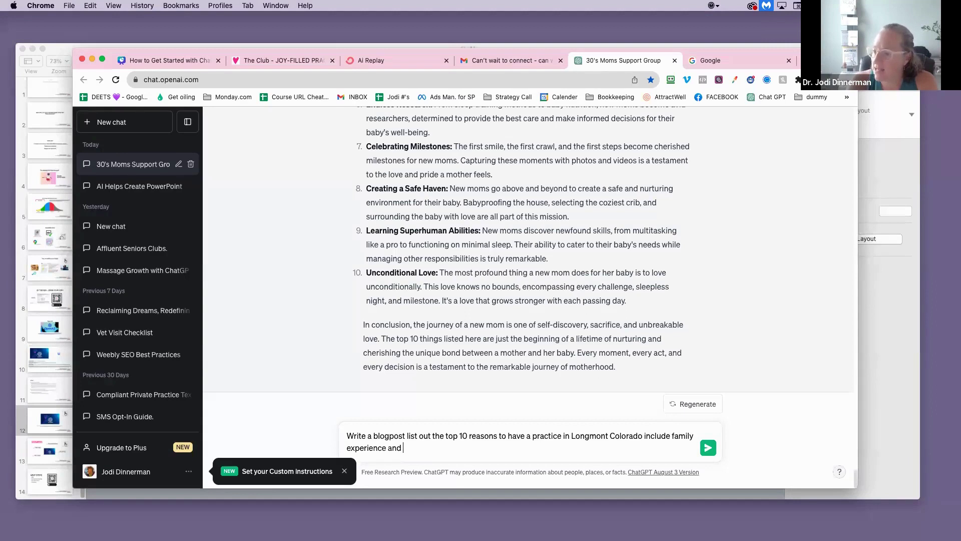
pyautogui.write('talk to an auidence i')
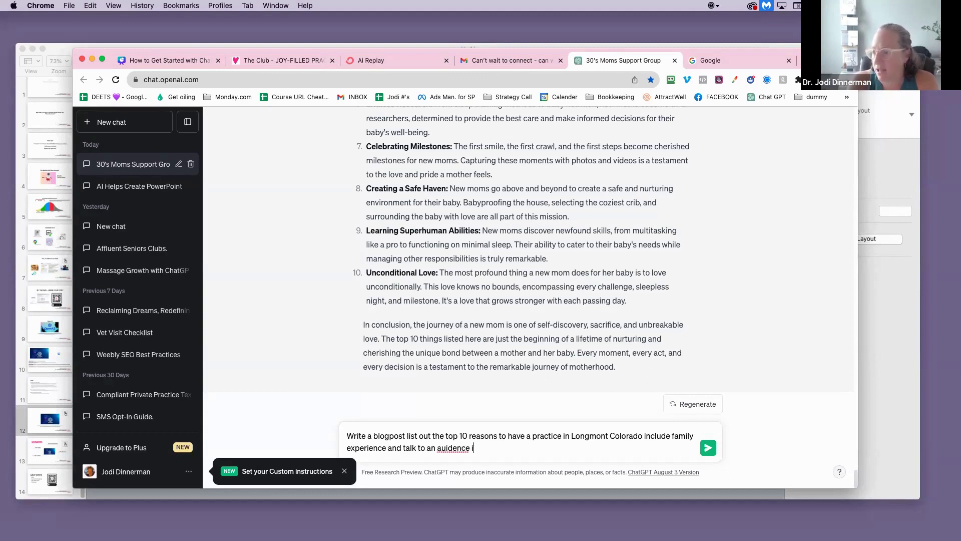
pyautogui.write('nt he')
pyautogui.write('heir 30')
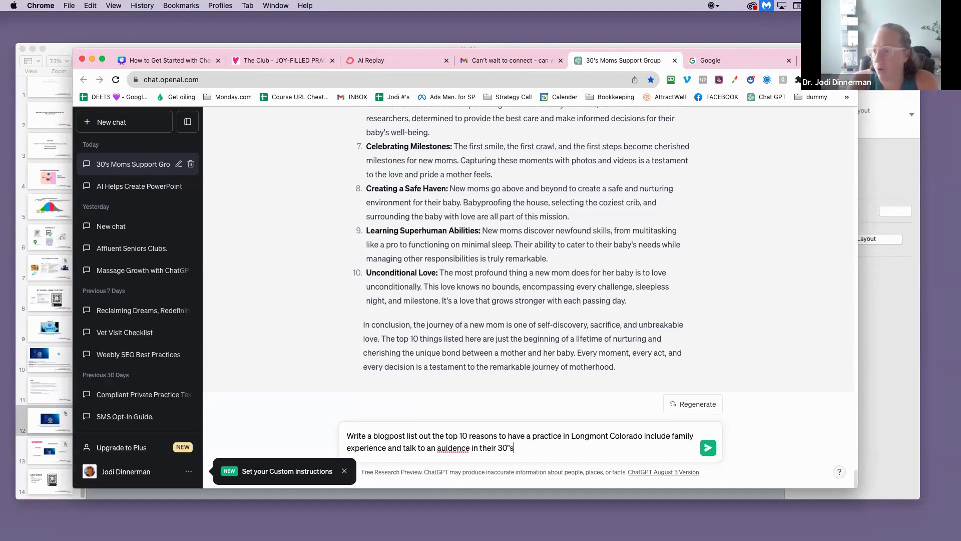
pyautogui.write("'s")
pyautogui.rightClick(445, 449)
pyautogui.click(471, 365)
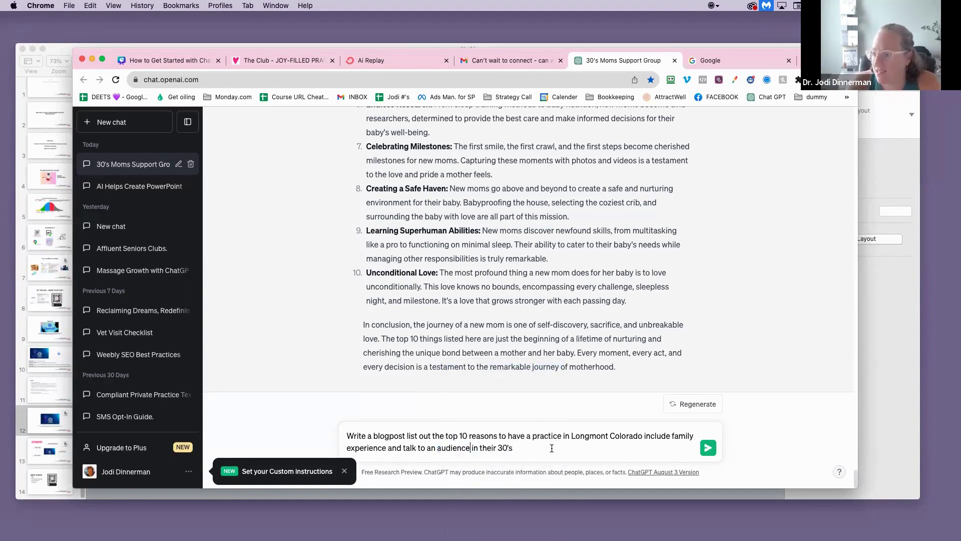
pyautogui.click(709, 448)
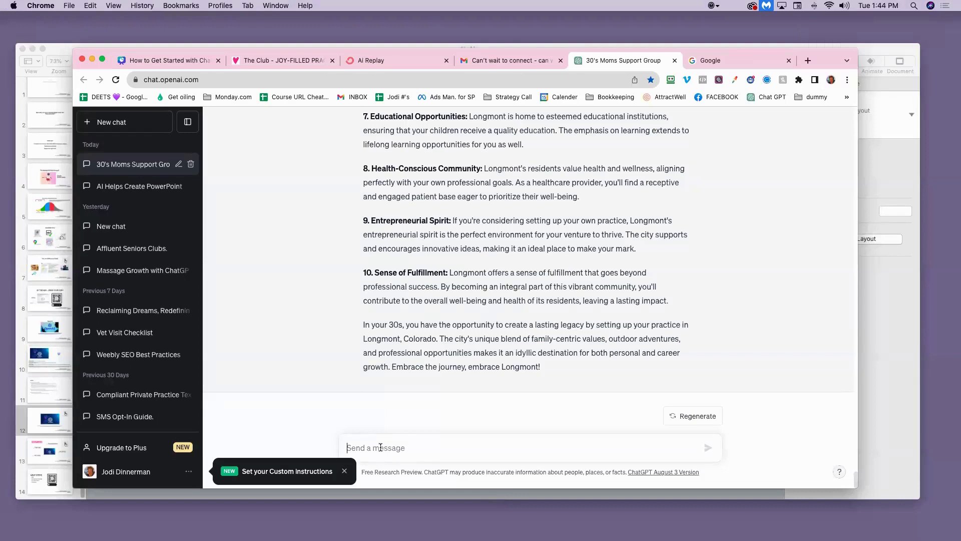
# Begin a new prompt asking ChatGPT to help clarify my niche, correcting the spelling of 'niche'.
pyautogui.click(380, 447)
pyautogui.write('help me')
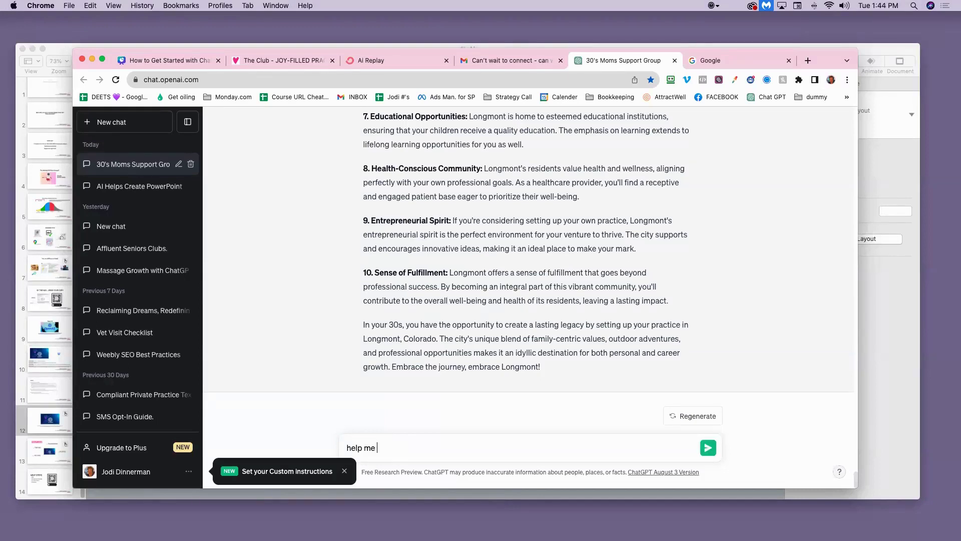
pyautogui.write(' create')
pyautogui.write('ify my')
pyautogui.write(' nishe')
pyautogui.rightClick(423, 448)
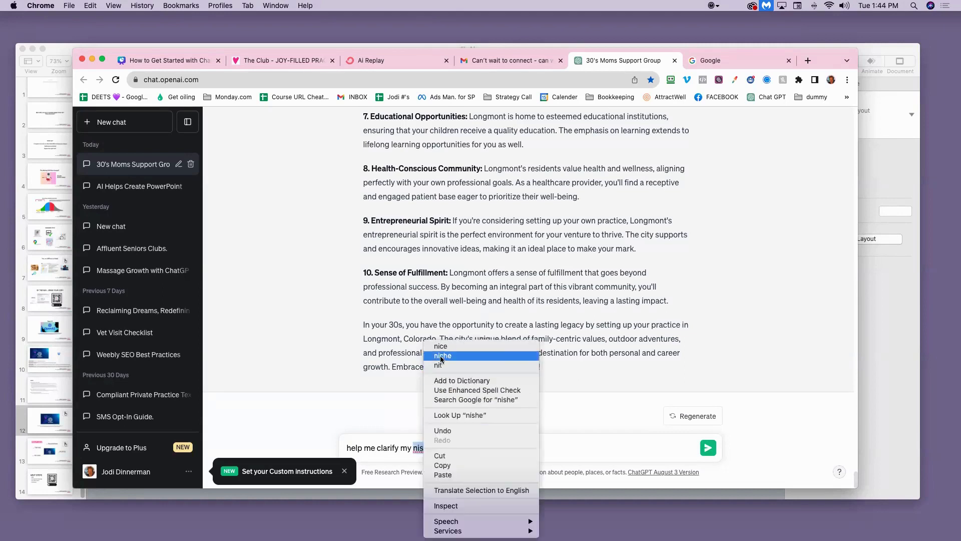
pyautogui.click(443, 356)
# Describe the niche: people seeking health freedom after certain procedures and treatments.
pyautogui.write('- people who g')
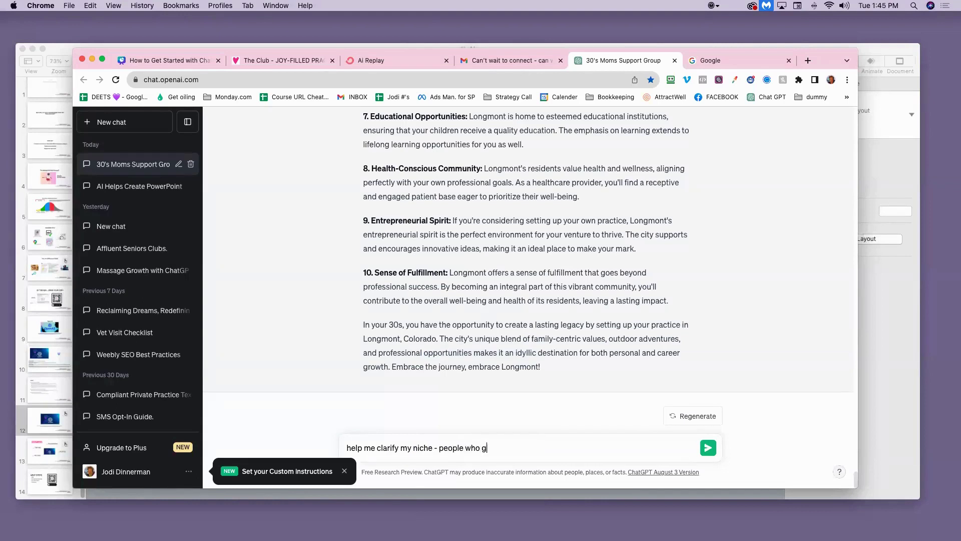
pyautogui.write('et what just happen')
pyautogui.write('ed for th')
pyautogui.write(' over the last ')
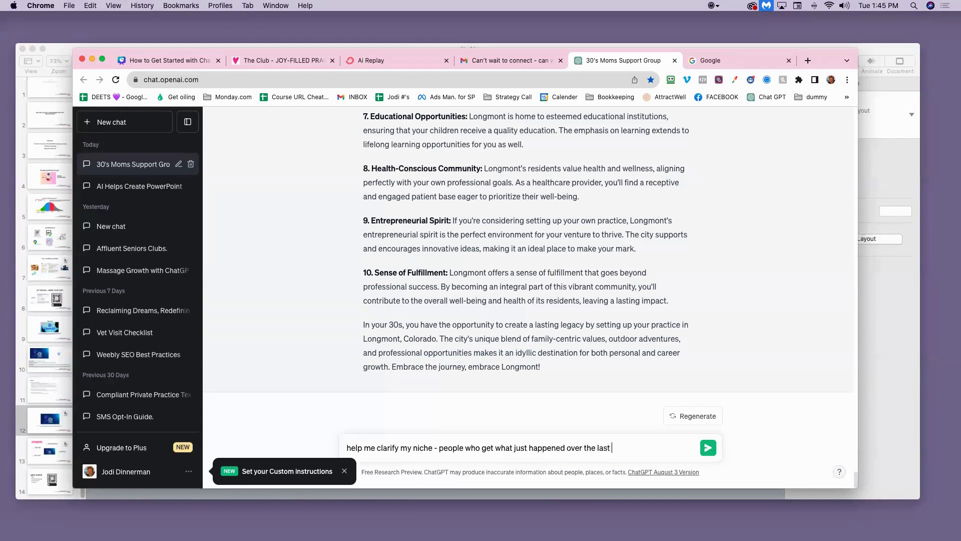
pyautogui.write('few years - looking for health freedome')
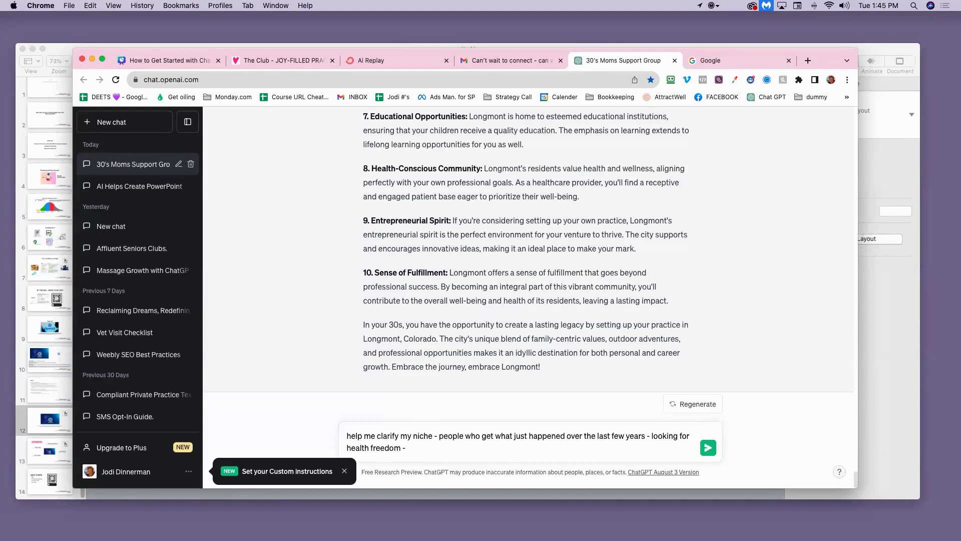
pyautogui.write(' - fall out from having s')
pyautogui.press('BackSpace')
pyautogui.write('certain proce')
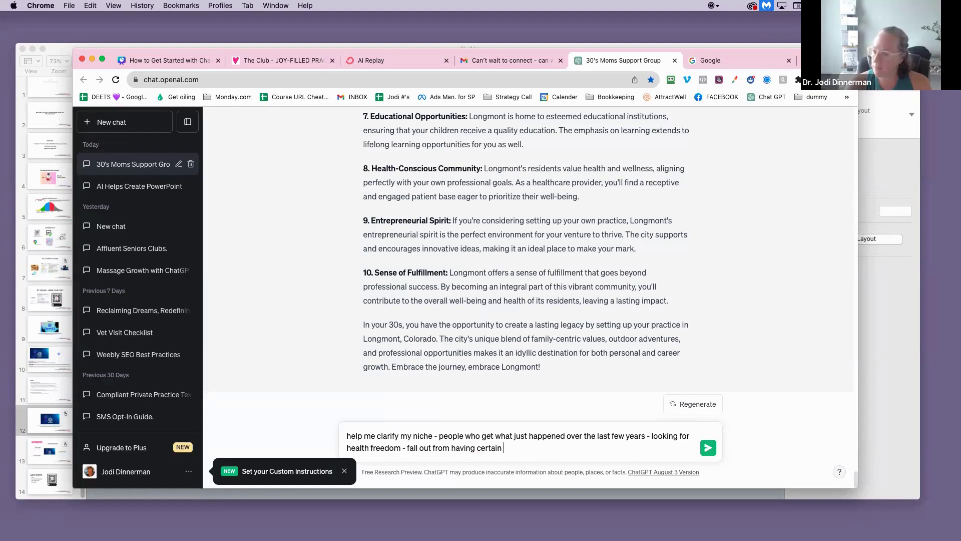
pyautogui.write('dures and treatments')
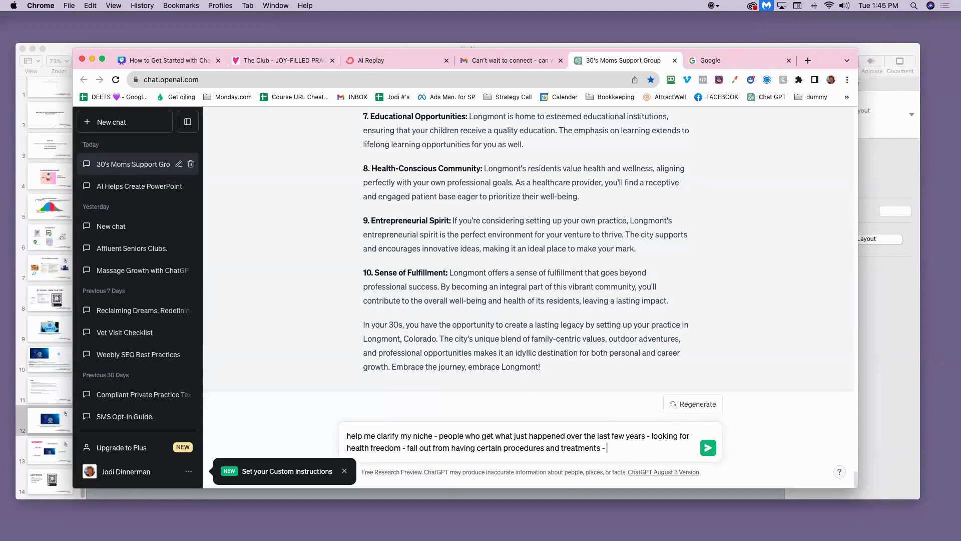
pyautogui.press('BackSpace')
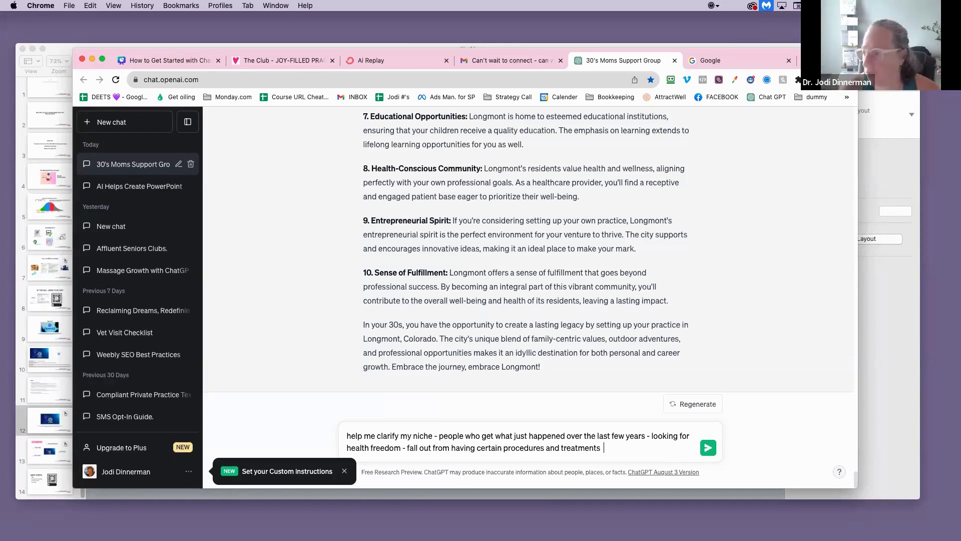
# Send the niche request and start a prompt for a Facebook post offering this niche a free meeting.
pyautogui.click(708, 447)
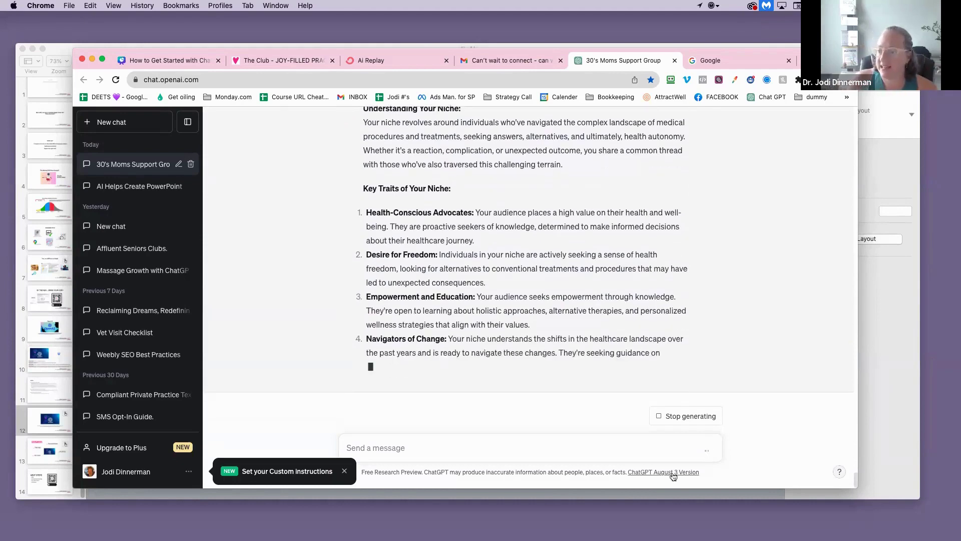
pyautogui.click(477, 449)
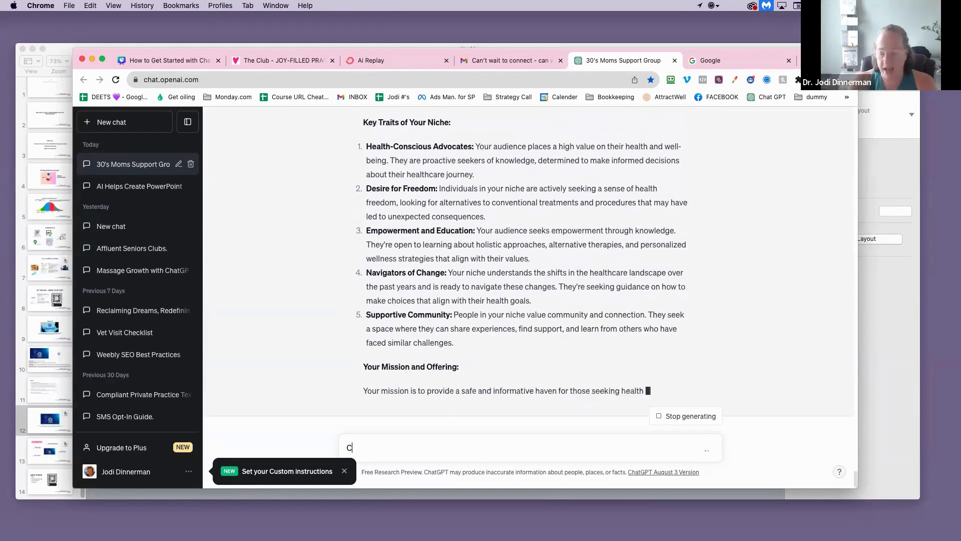
pyautogui.write('Creaer')
pyautogui.press('BackSpace')
pyautogui.press('BackSpace')
pyautogui.write('te a')
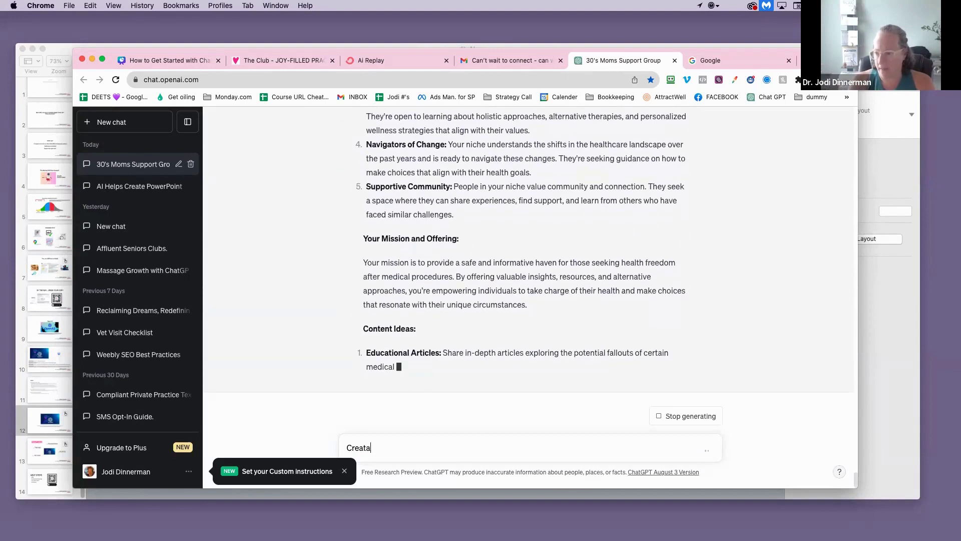
pyautogui.write(' facebook ')
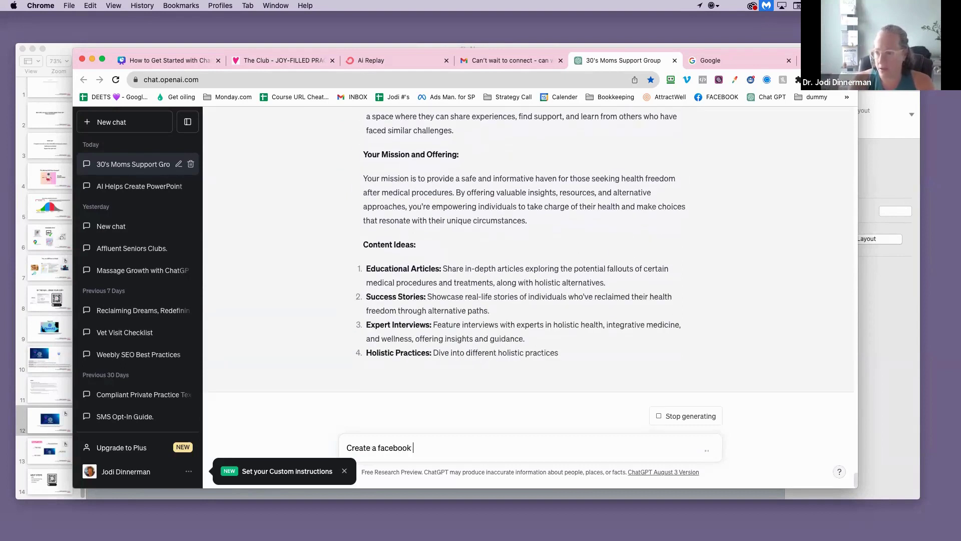
pyautogui.write('post for this n')
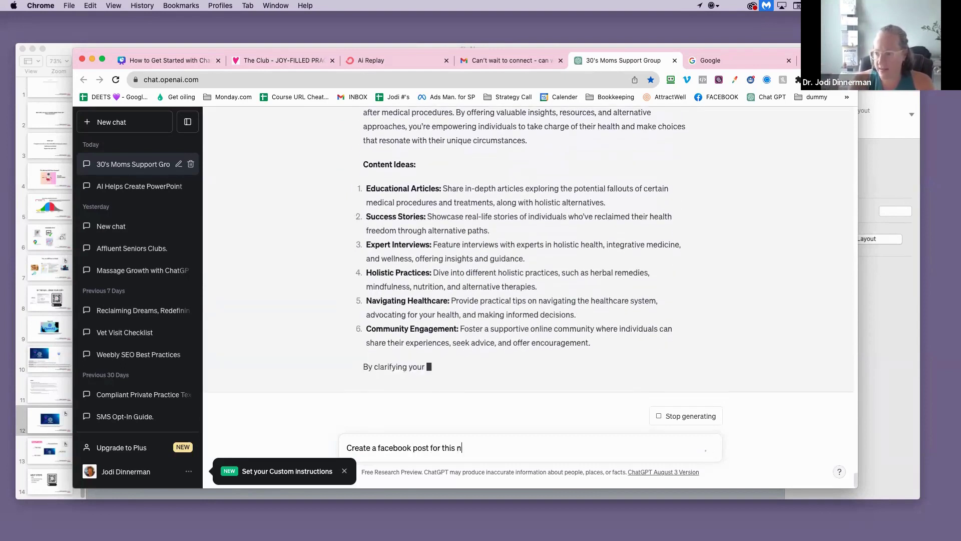
pyautogui.write('iche')
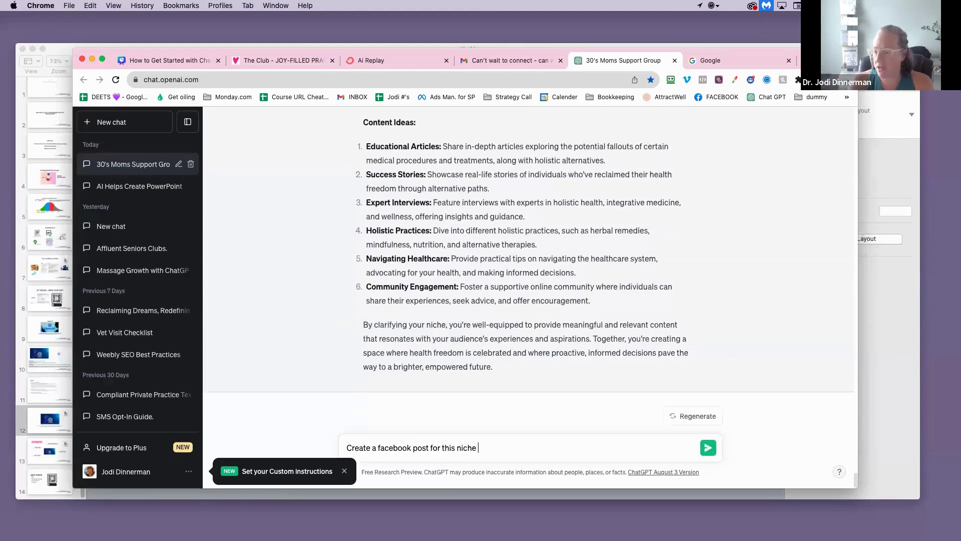
pyautogui.write(' giving the')
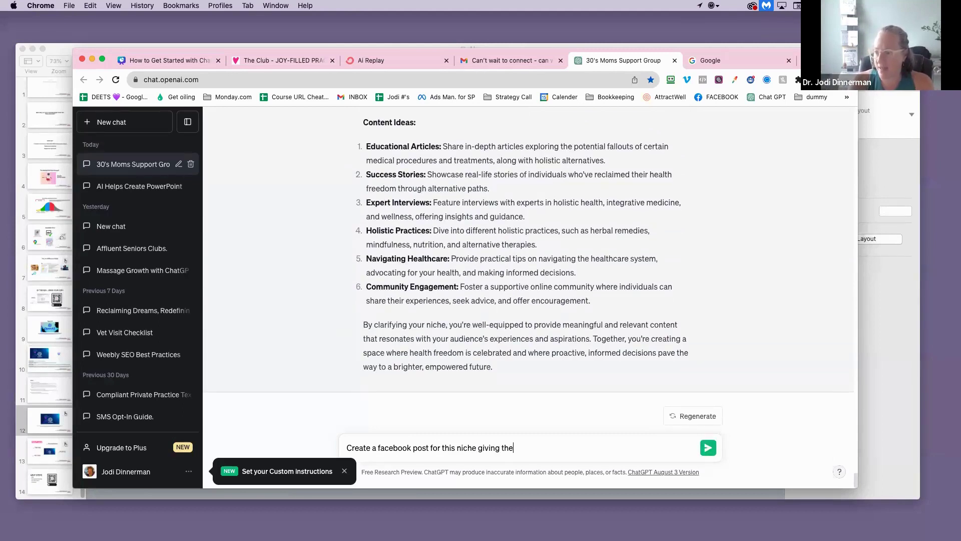
pyautogui.write('m an offer to meet with m')
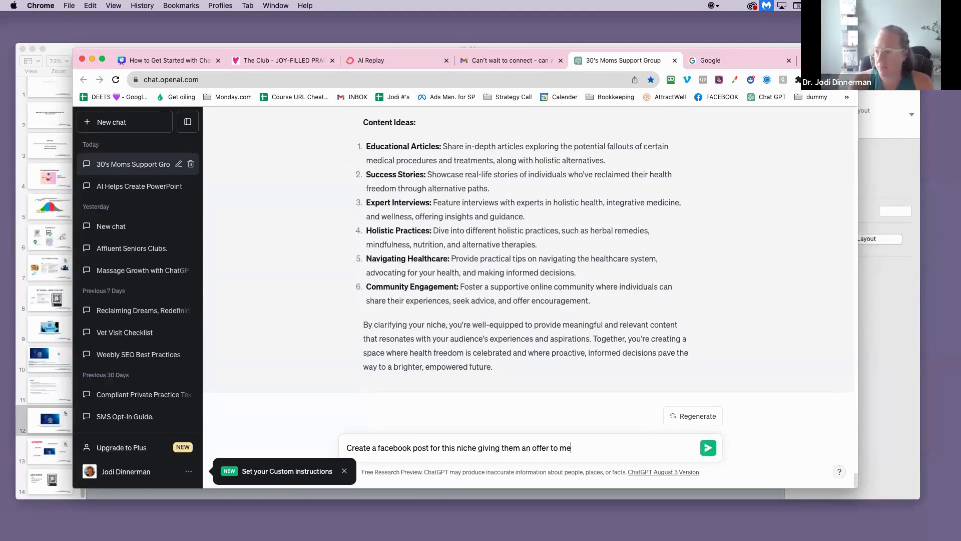
pyautogui.write('e in a free telehealth')
# Send the Facebook free-meeting post request and get the message box ready for the next prompt.
pyautogui.press('Return')
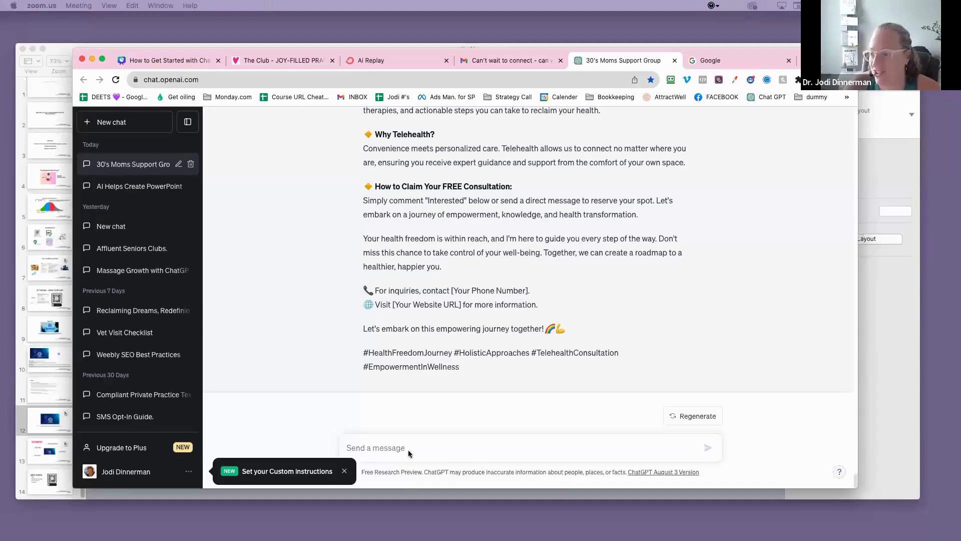
pyautogui.click(368, 450)
# Paste a prepared prompt into the message box and send it.
pyautogui.rightClick(368, 451)
pyautogui.click(386, 470)
pyautogui.press('Return')
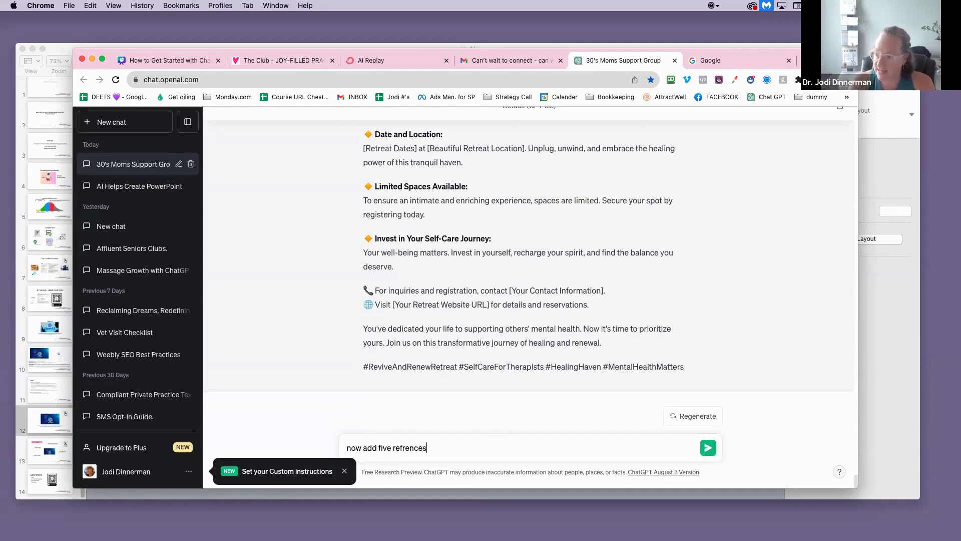
# Send the follow-up 'now add five references', with 'references' spelled correctly.
pyautogui.rightClick(410, 446)
pyautogui.click(488, 371)
pyautogui.press('Return')
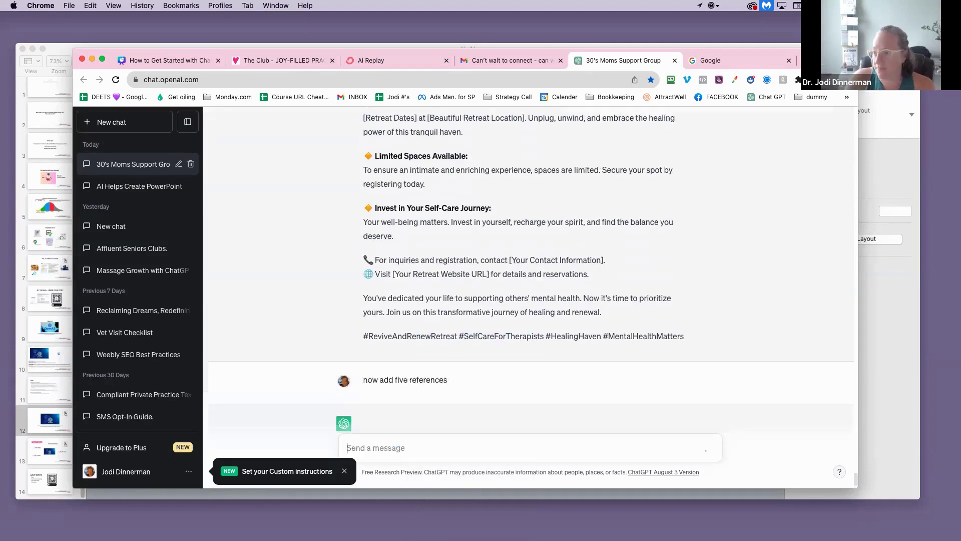
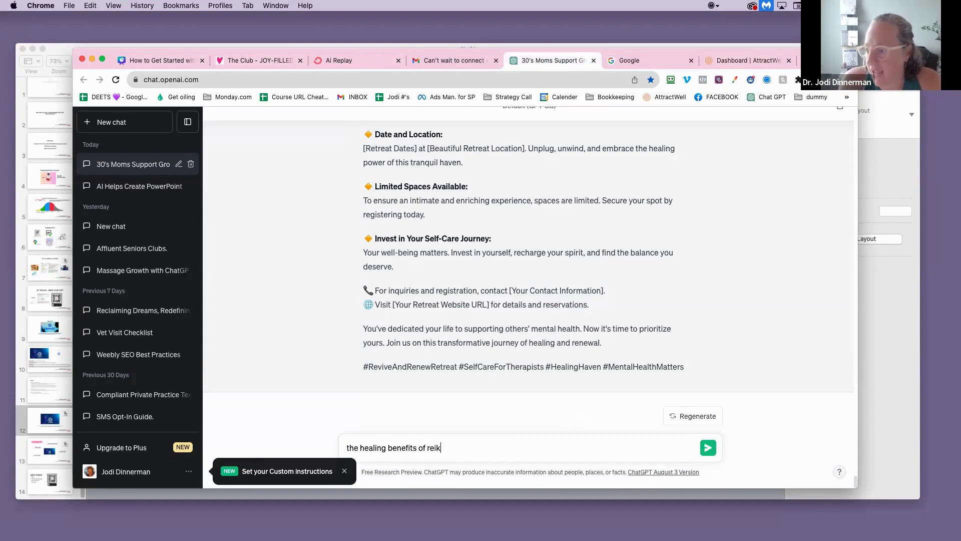
# Write and send a prompt: create a guide on Reiki and sound therapy healing for students becoming Reiki practitioners.
pyautogui.write('i and ')
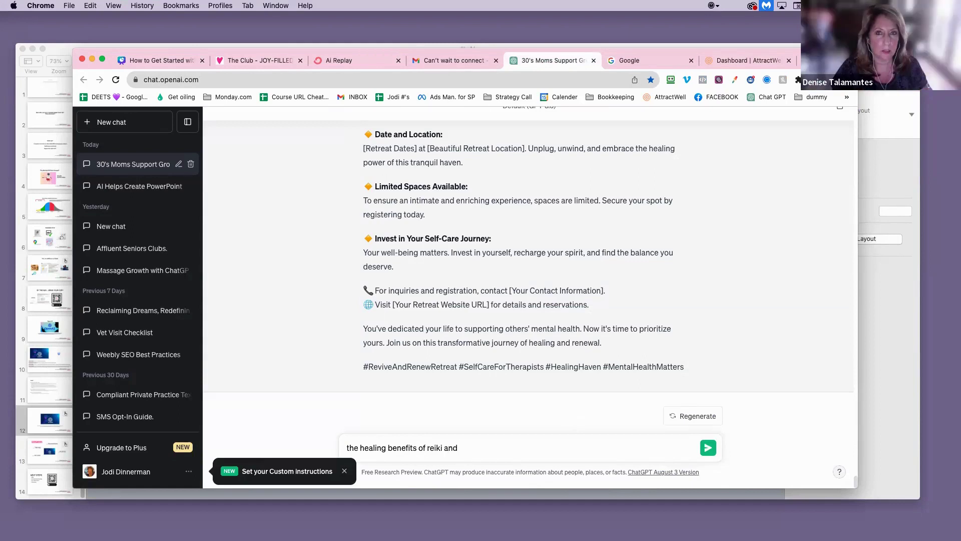
pyautogui.write('souu')
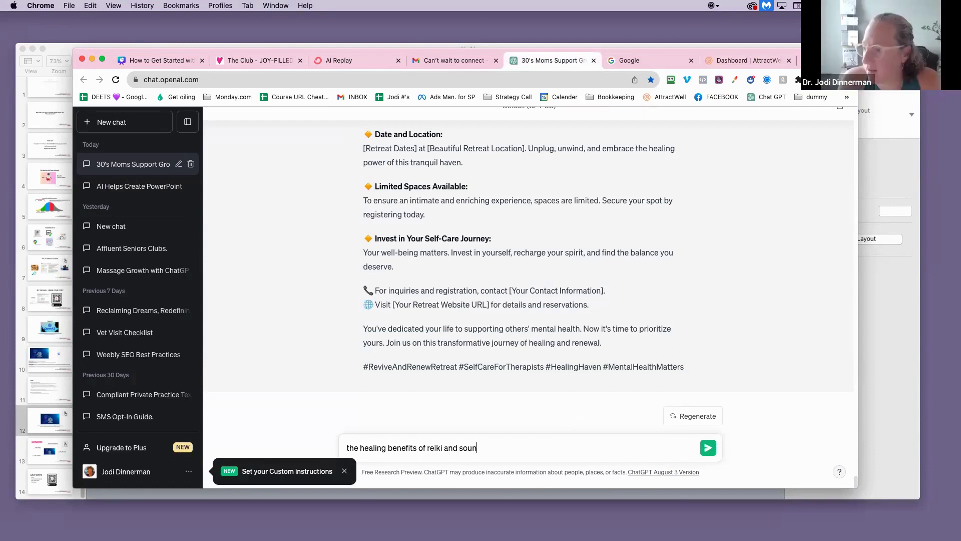
pyautogui.write('d there')
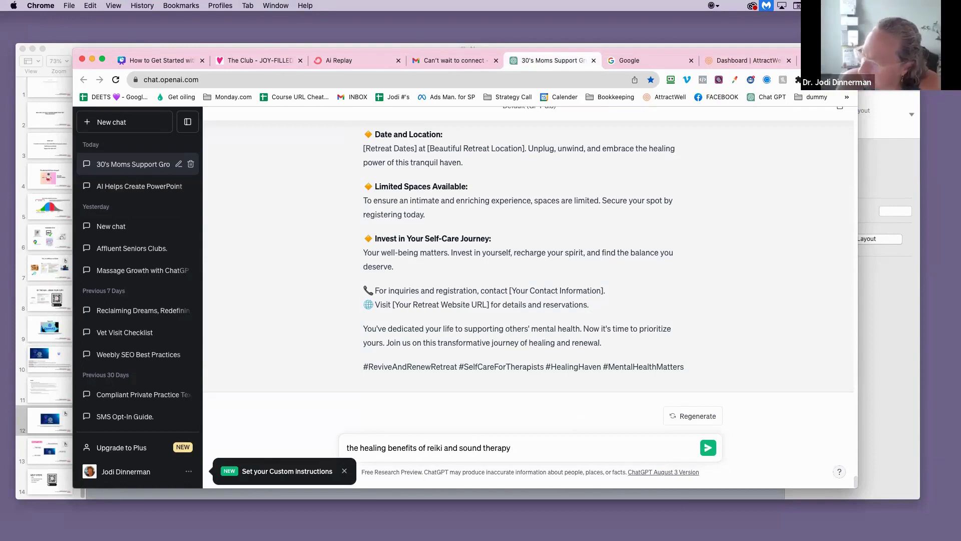
pyautogui.write('with frequencies')
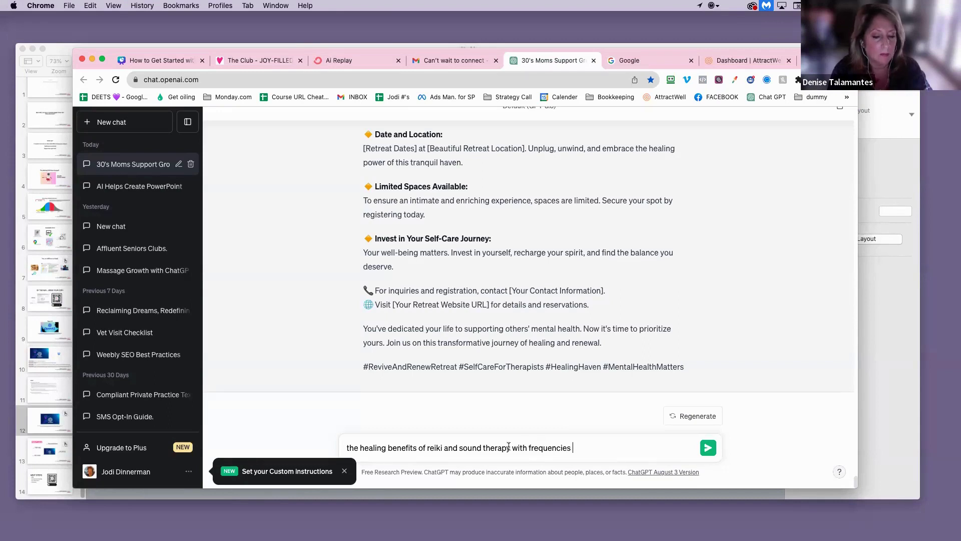
pyautogui.moveTo(596, 448); pyautogui.dragTo(513, 447)
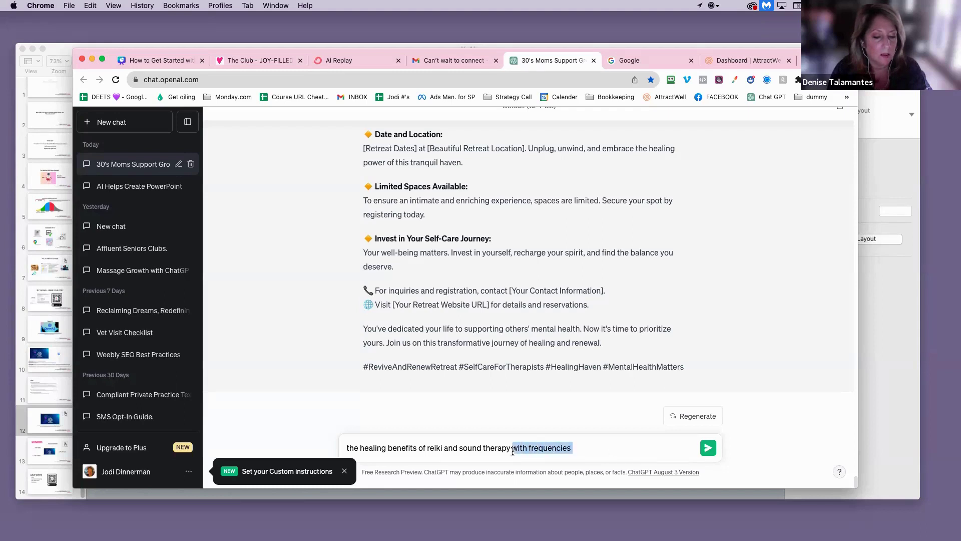
pyautogui.press('BackSpace')
pyautogui.write('fo')
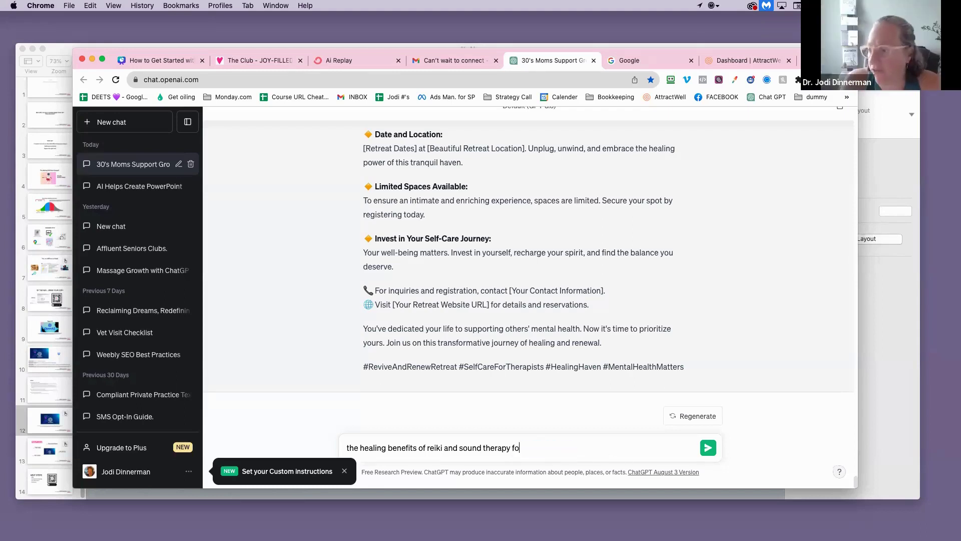
pyautogui.write('r ')
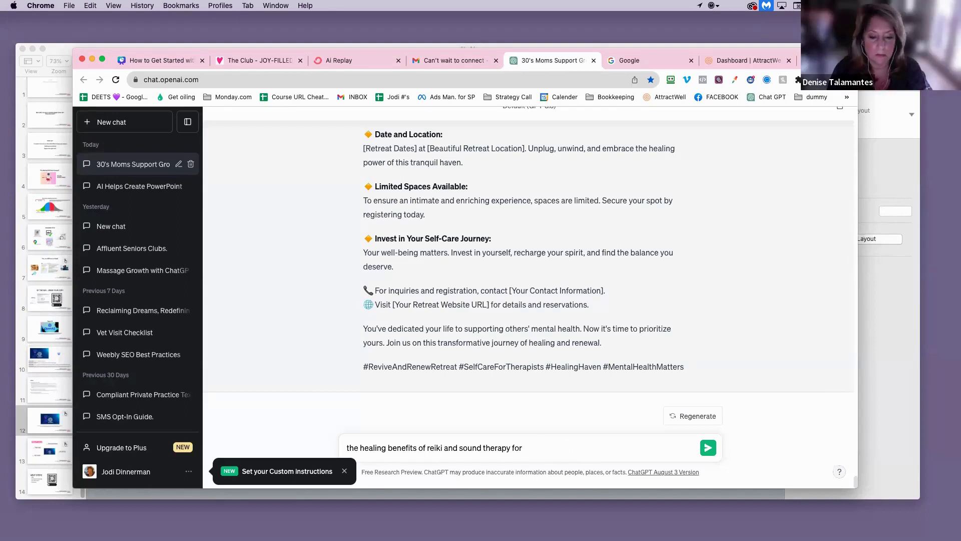
pyautogui.write('my studen')
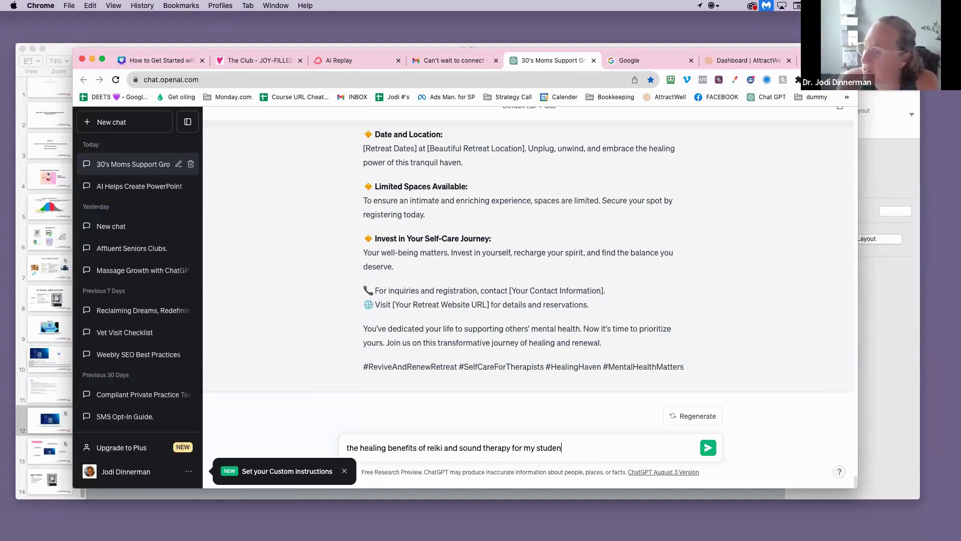
pyautogui.write('t wh')
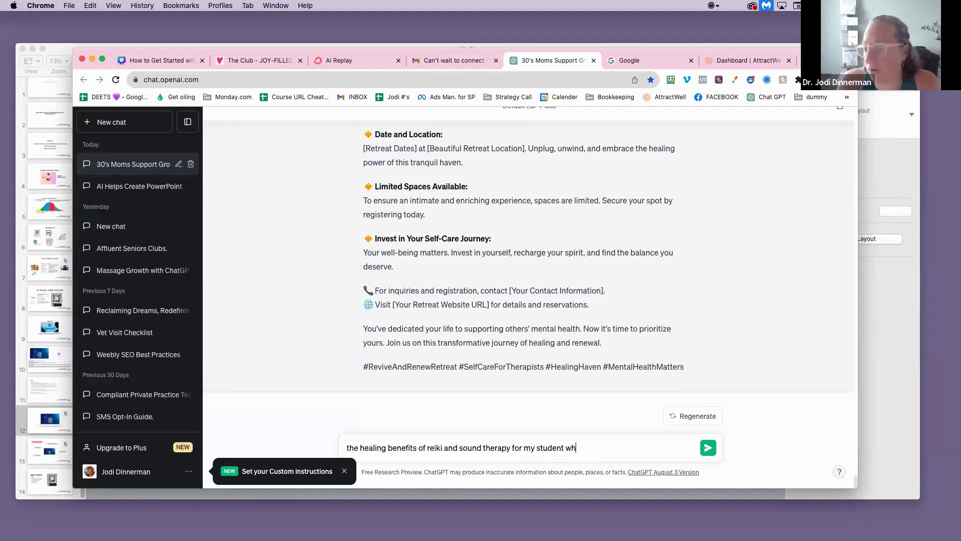
pyautogui.write('o are st')
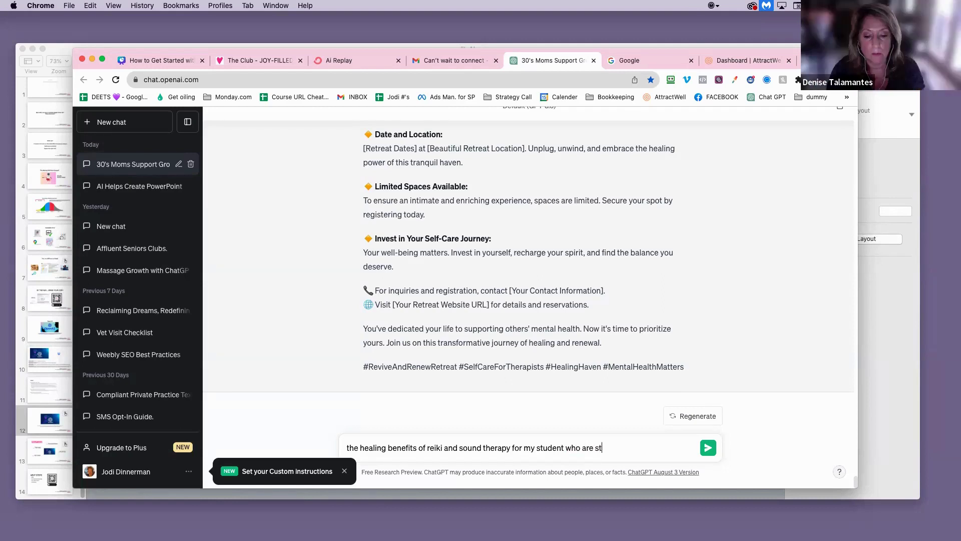
pyautogui.write('udying ')
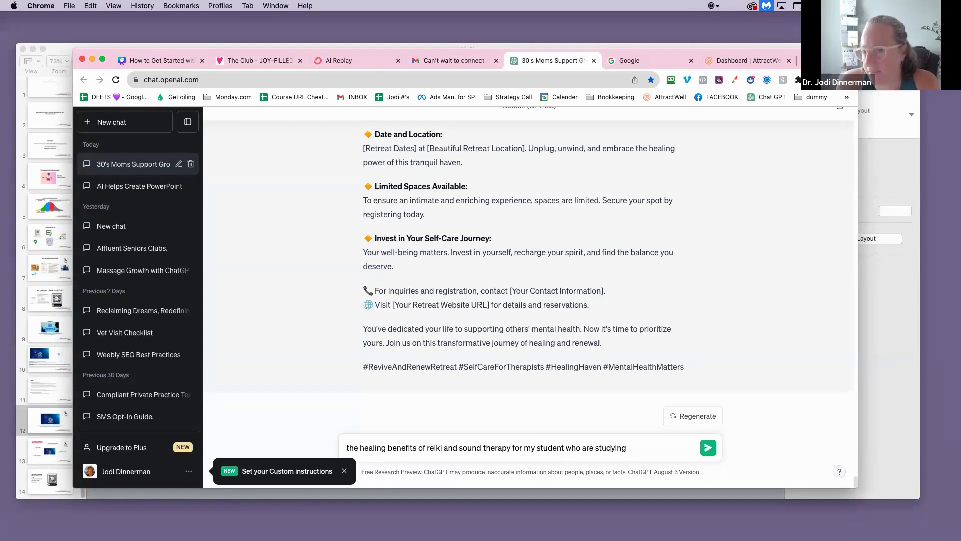
pyautogui.write('my class ')
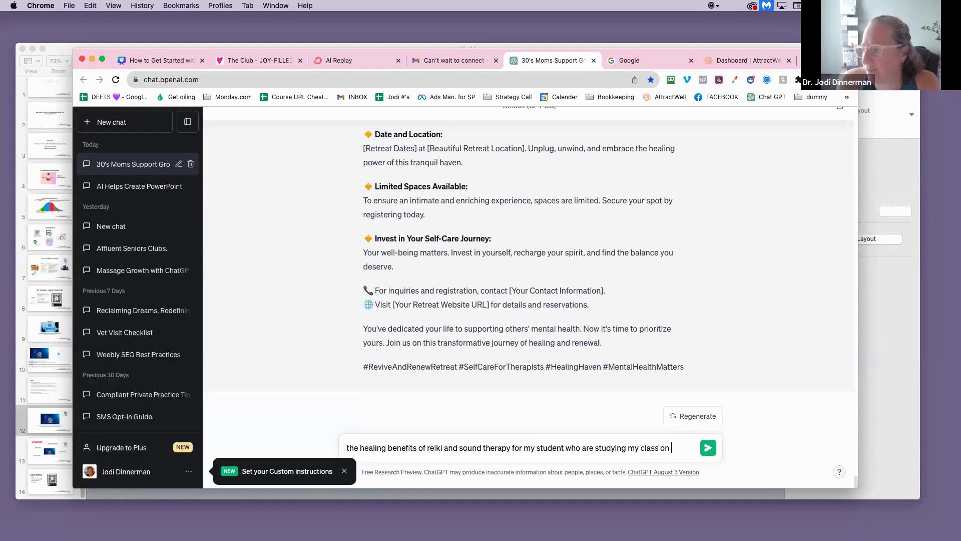
pyautogui.write('on ')
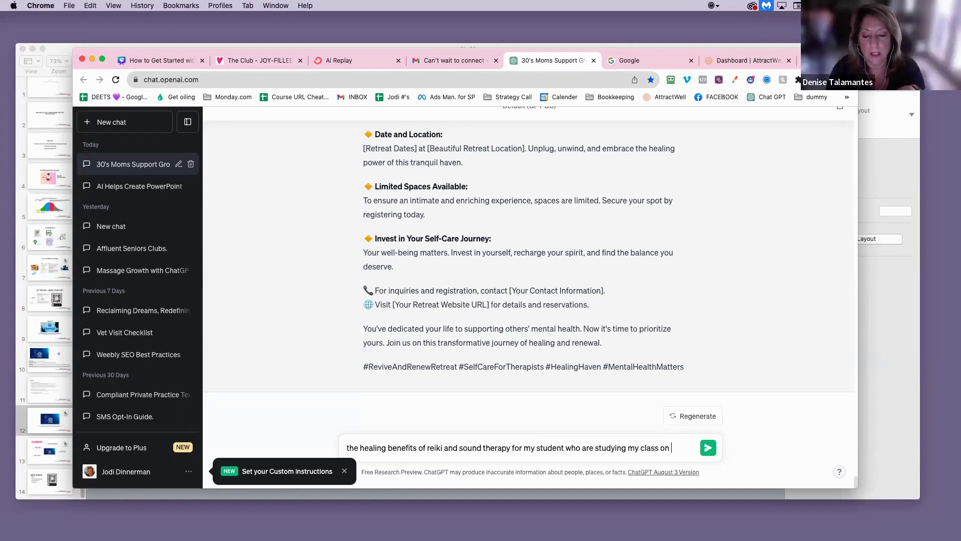
pyautogui.write('the hea')
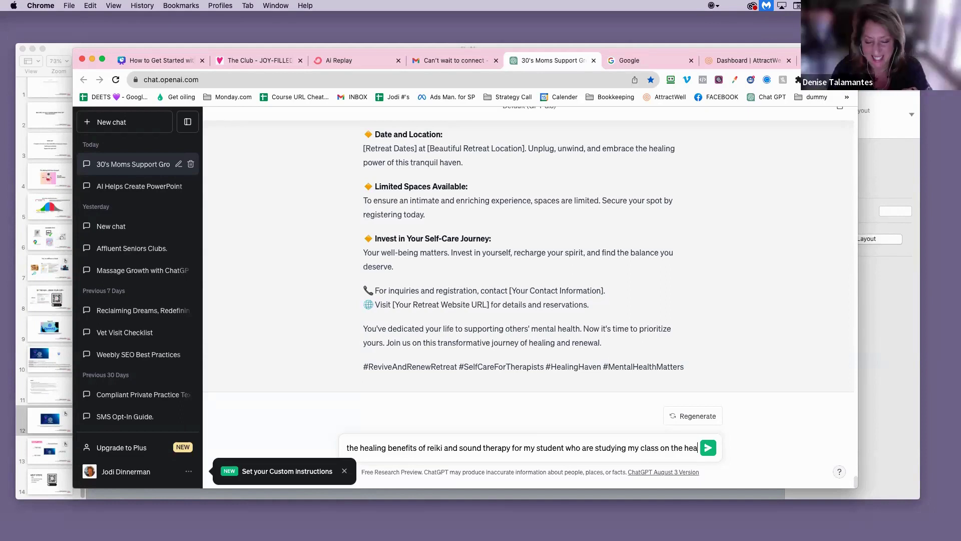
pyautogui.press('BackSpace')
pyautogui.press('BackSpace')
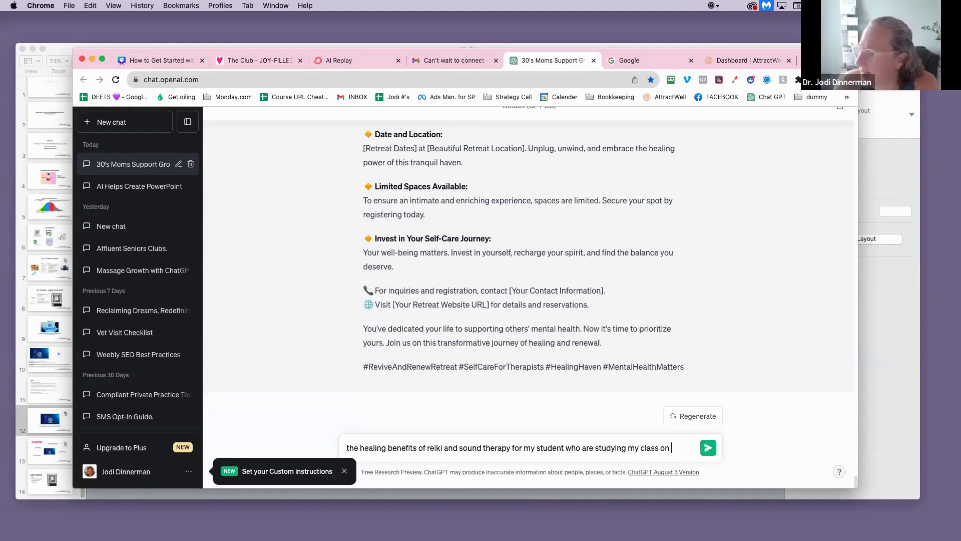
pyautogui.click(347, 448)
pyautogui.write('Create ')
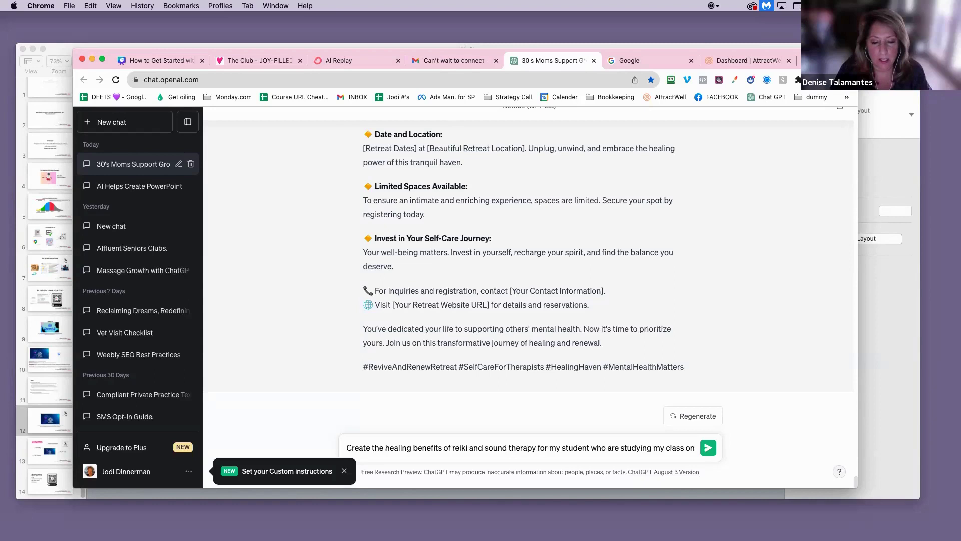
pyautogui.write('a guide ')
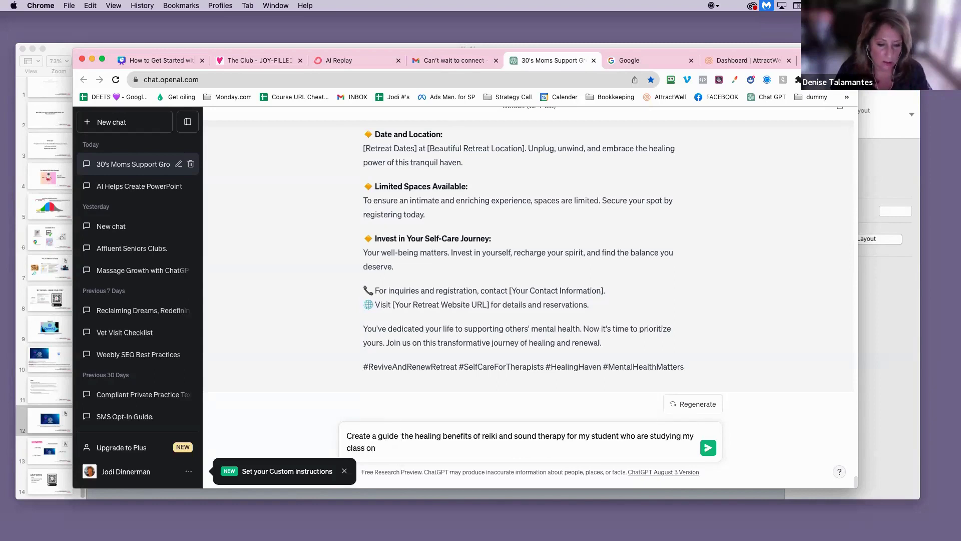
pyautogui.write(' of')
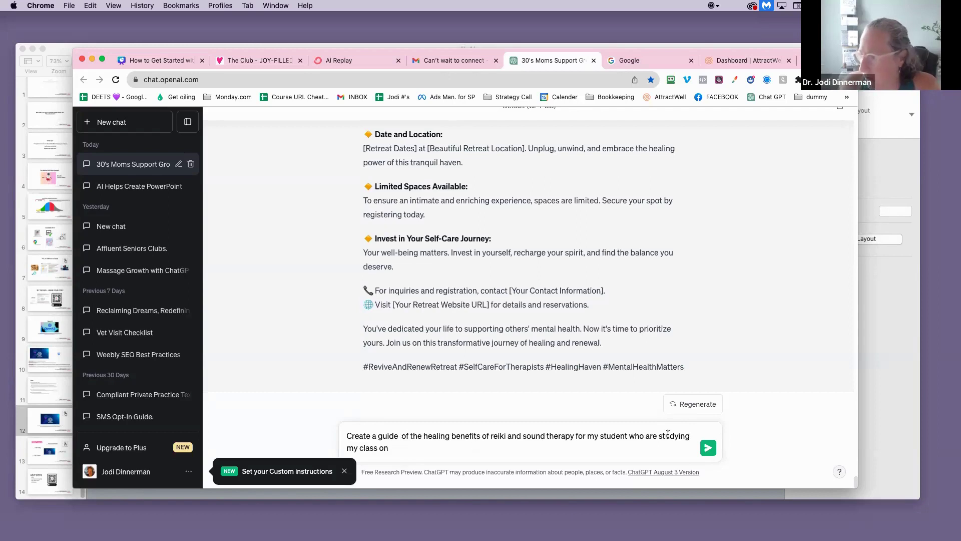
pyautogui.click(630, 437)
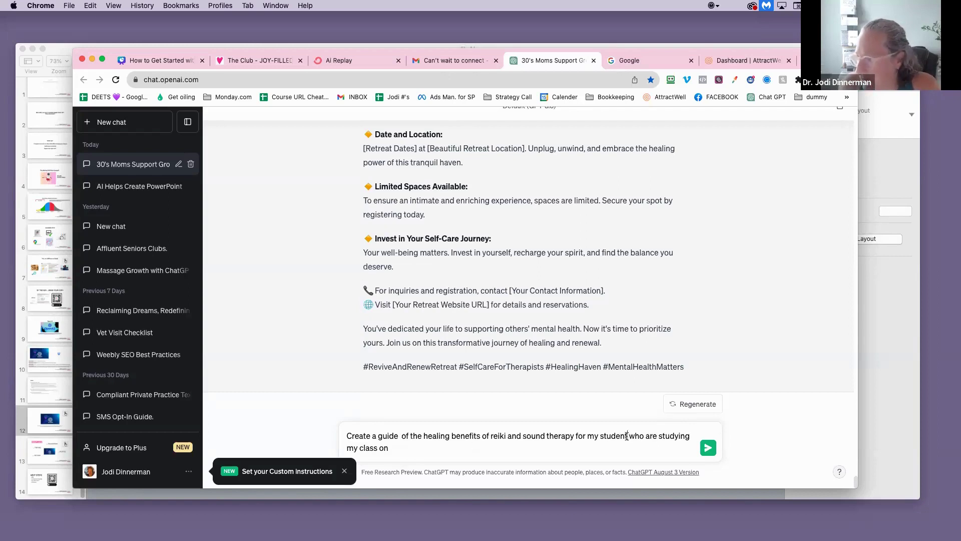
pyautogui.write('s')
pyautogui.click(400, 449)
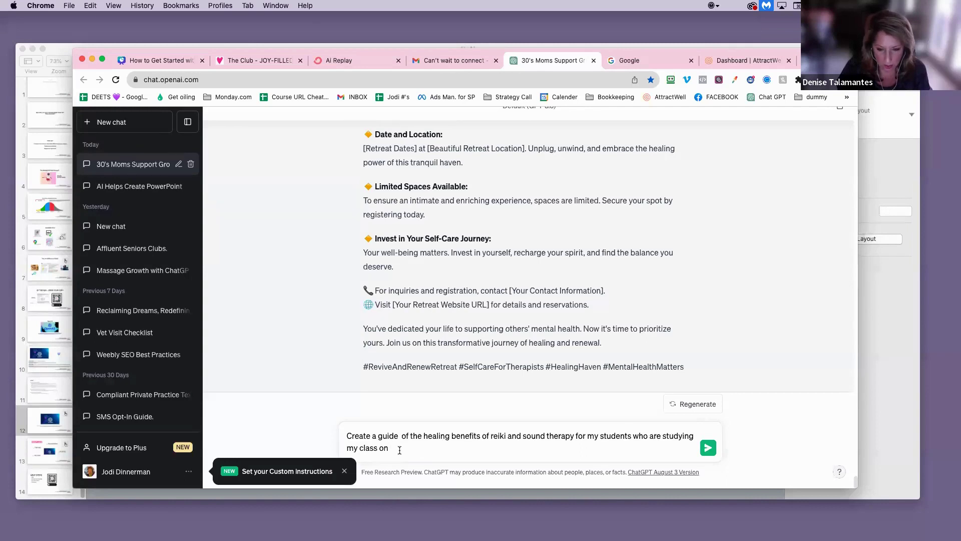
pyautogui.write('becoming a re')
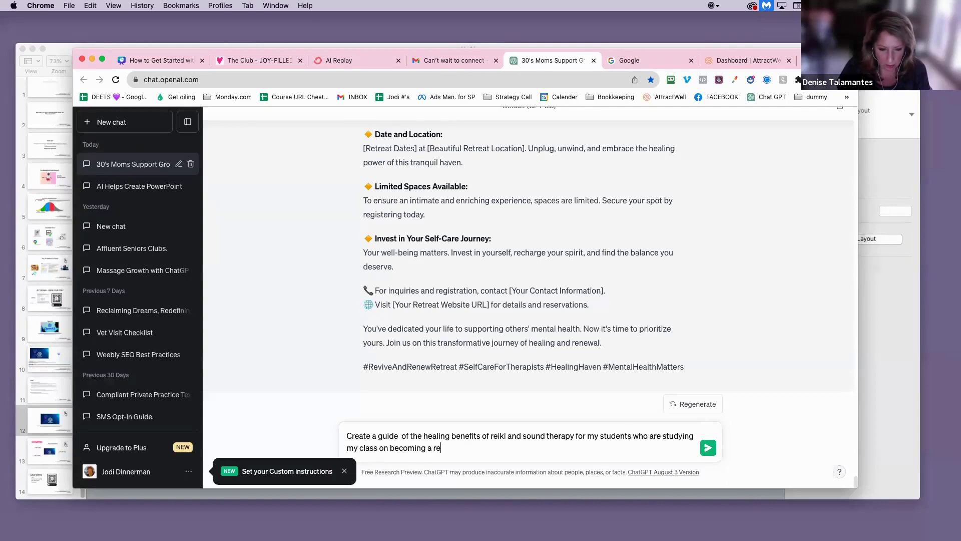
pyautogui.write('iki practi')
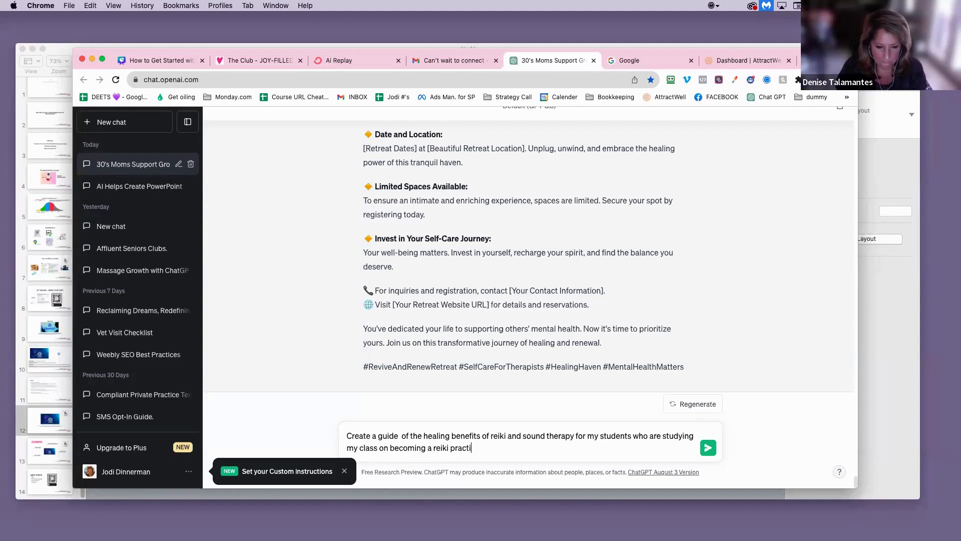
pyautogui.write('tioners')
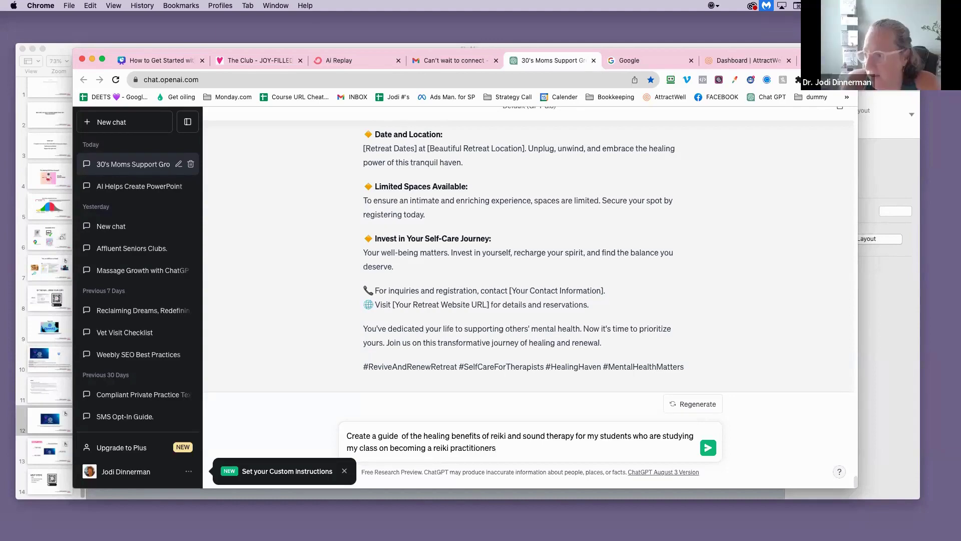
pyautogui.press('Return')
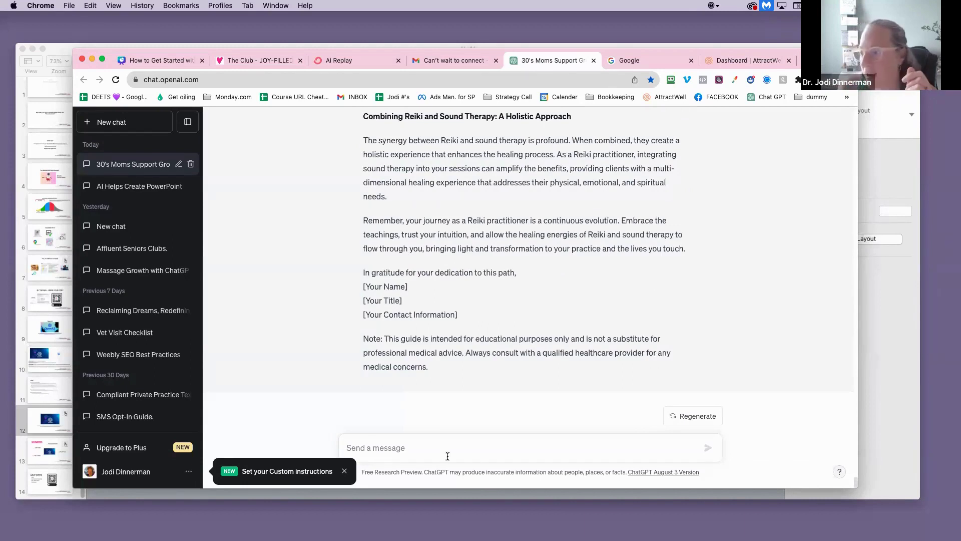
# Send the follow-up 'now add ten steps to organize the curriculum for my class'.
pyautogui.write('now add ')
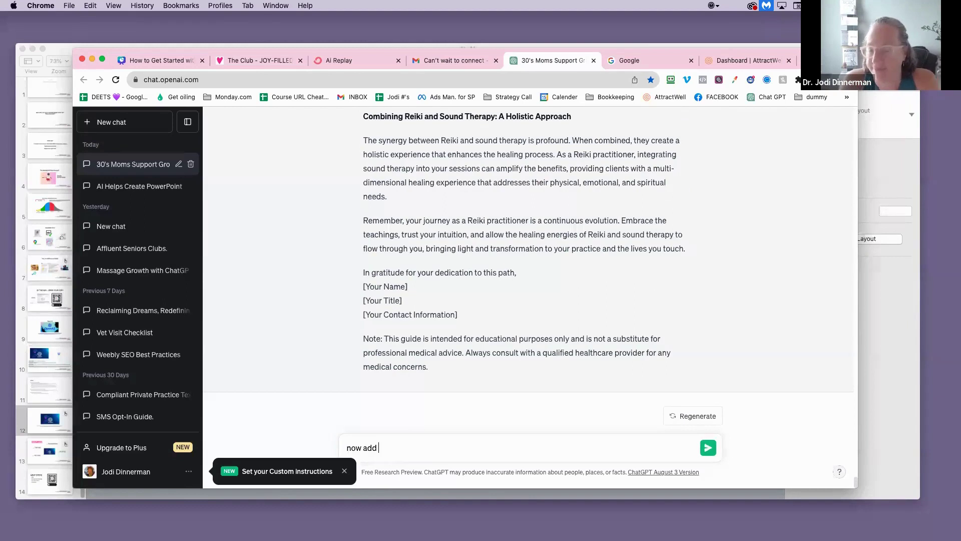
pyautogui.write('ten')
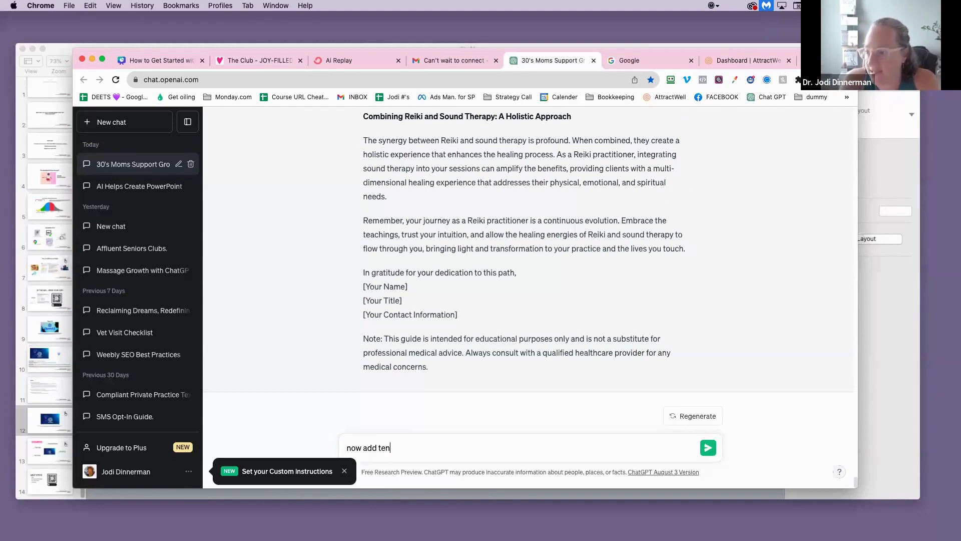
pyautogui.write(' steps to')
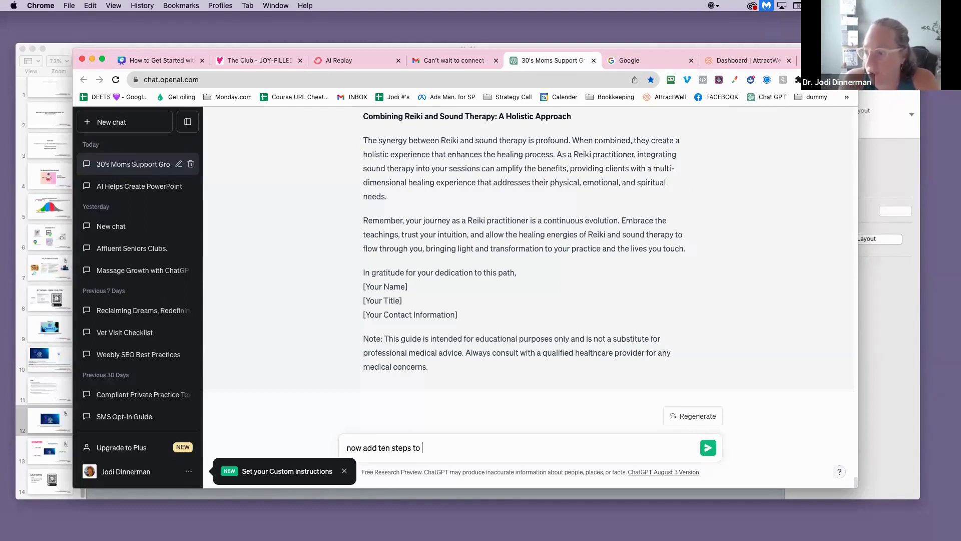
pyautogui.write(' organize the curri')
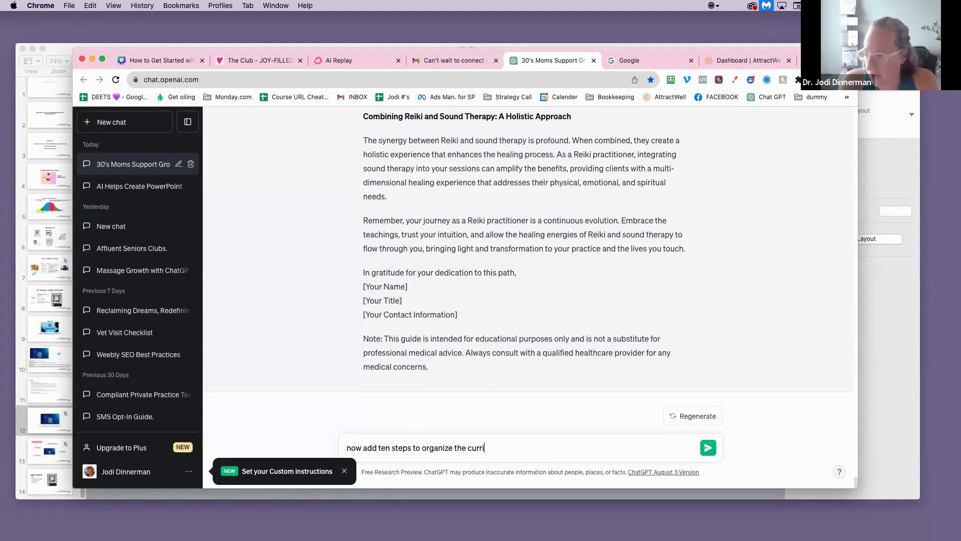
pyautogui.write('culum for my class')
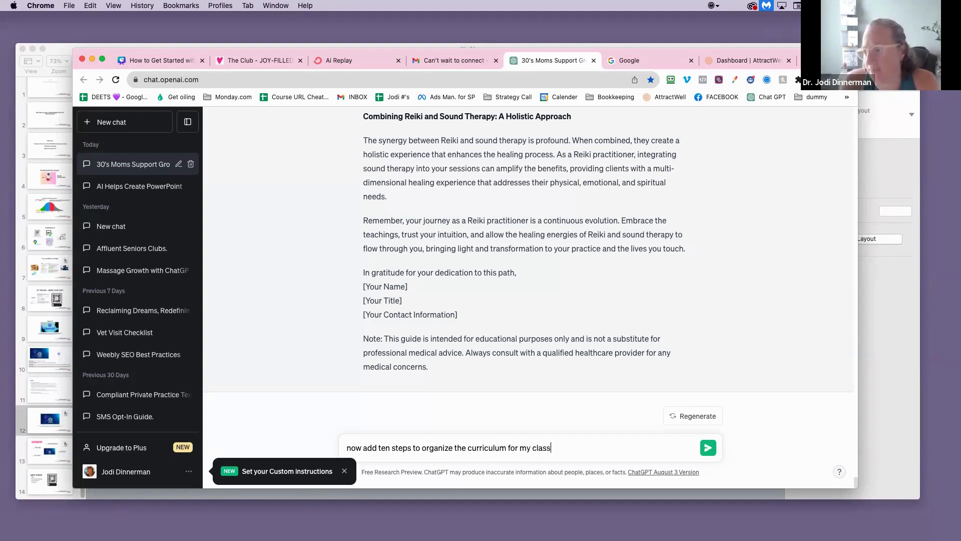
pyautogui.press('Return')
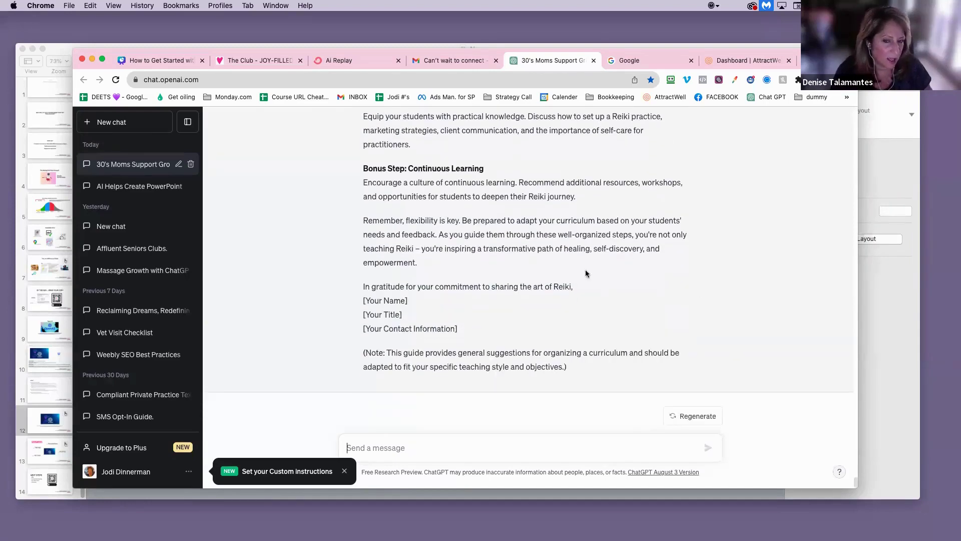
pyautogui.moveTo(581, 363); pyautogui.dragTo(130, 220)
pyautogui.scroll(-5, 128, 222)
pyautogui.scroll(5, 123, 225)
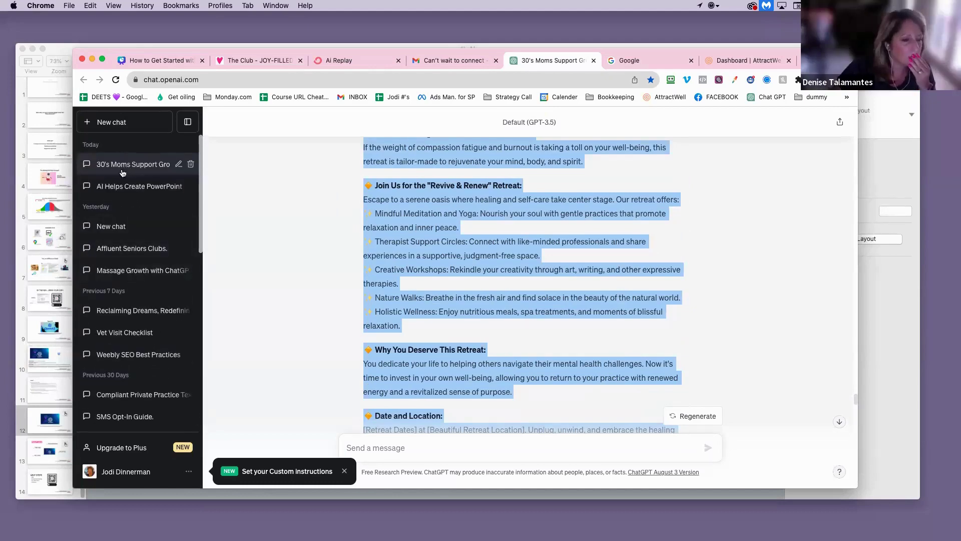
pyautogui.click(305, 228)
pyautogui.scroll(15, 311, 231)
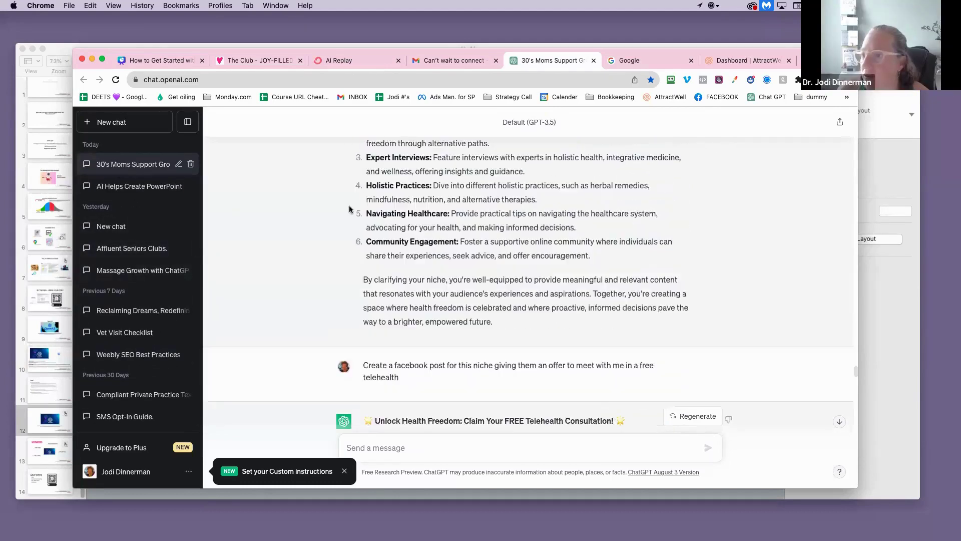
pyautogui.scroll(5, 310, 230)
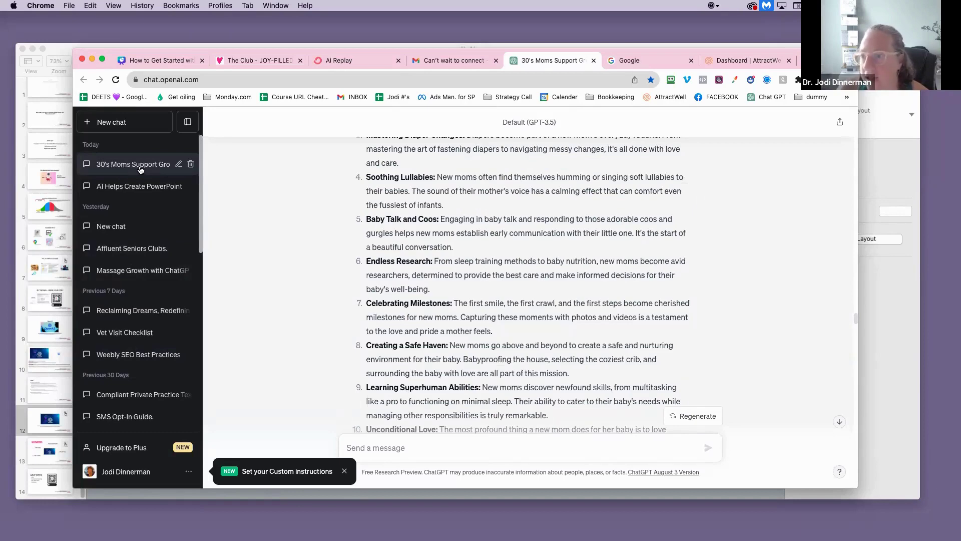
pyautogui.scroll(5, 383, 214)
pyautogui.scroll(10, 382, 214)
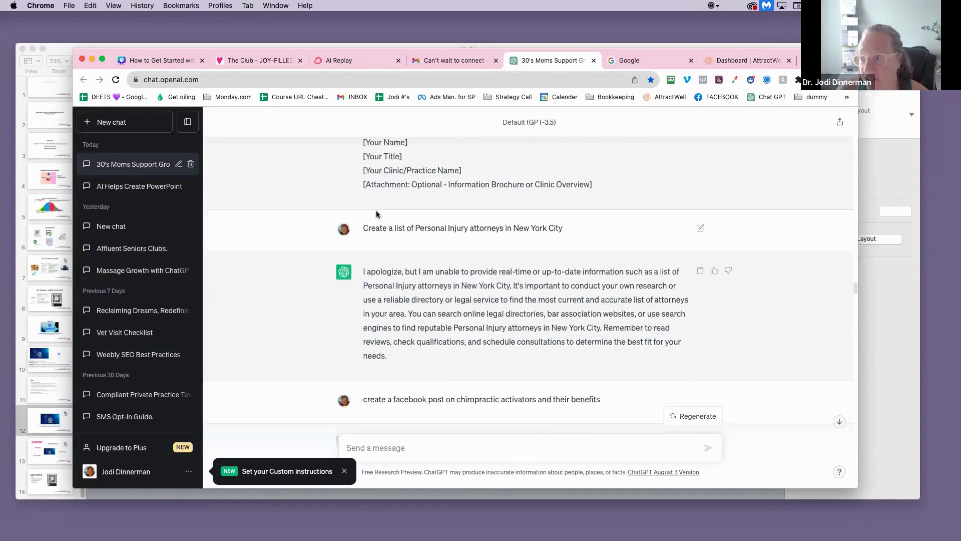
pyautogui.scroll(-5, 383, 215)
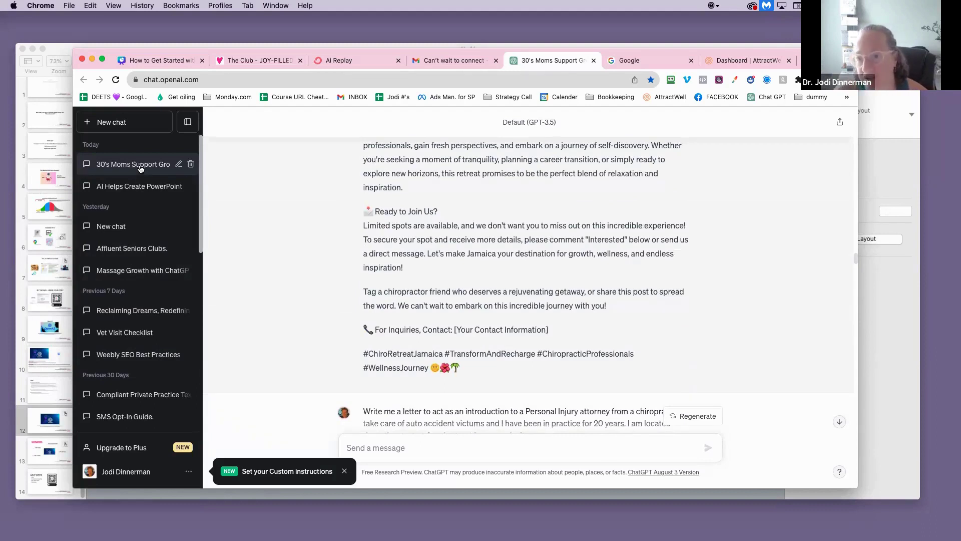
# Retitle the sidebar chat '30's Moms Support Group' as 'Traininf from August 15'.
pyautogui.click(178, 164)
pyautogui.tripleClick(166, 166)
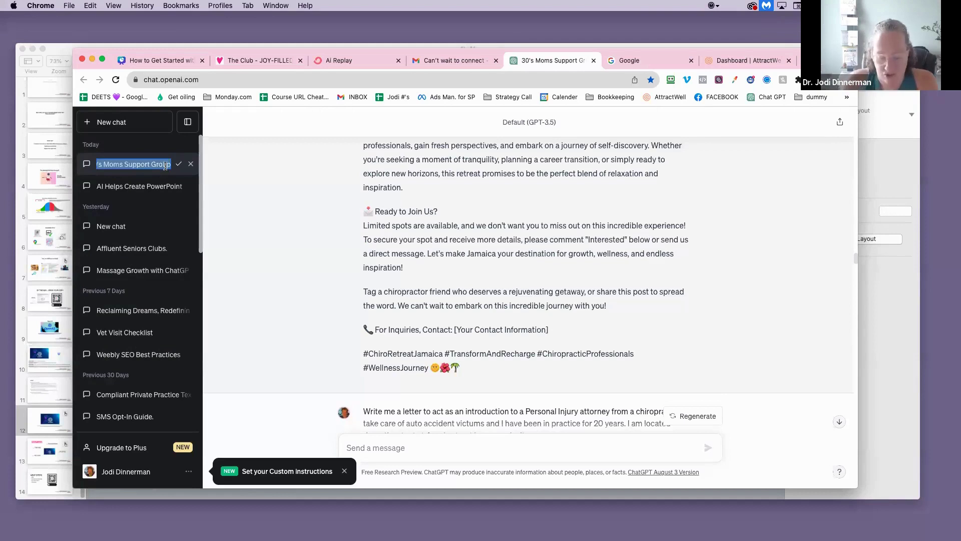
pyautogui.write('Traininf ')
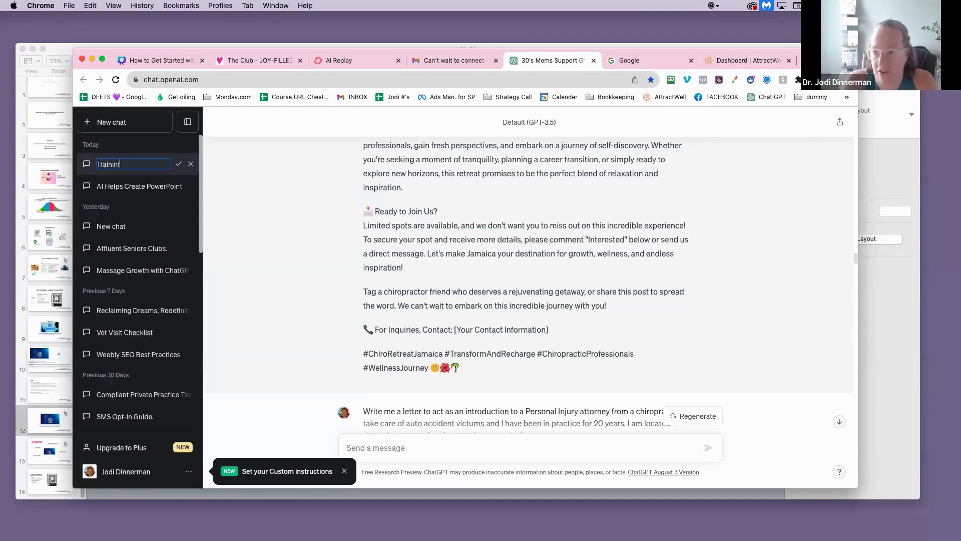
pyautogui.press('BackSpace')
pyautogui.press('BackSpace')
pyautogui.write('g from')
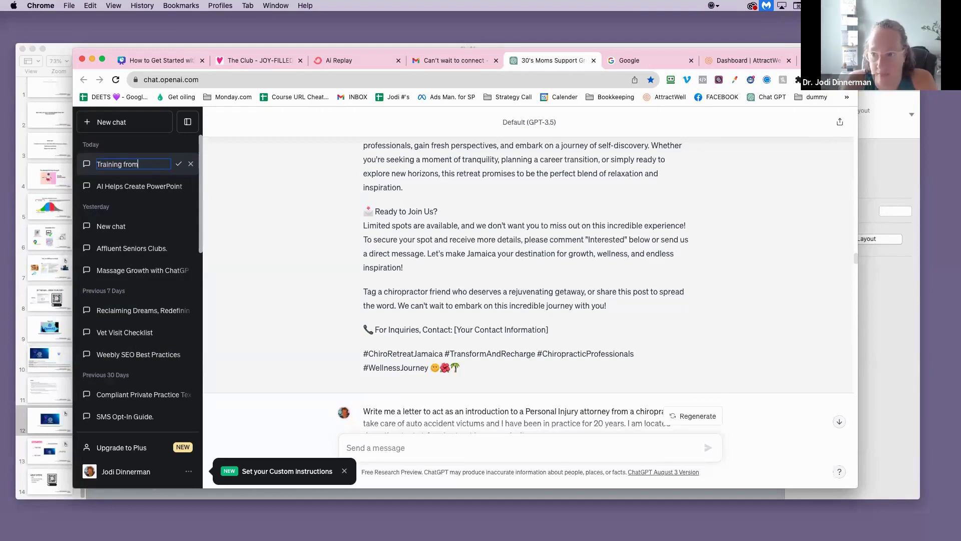
pyautogui.write(' August')
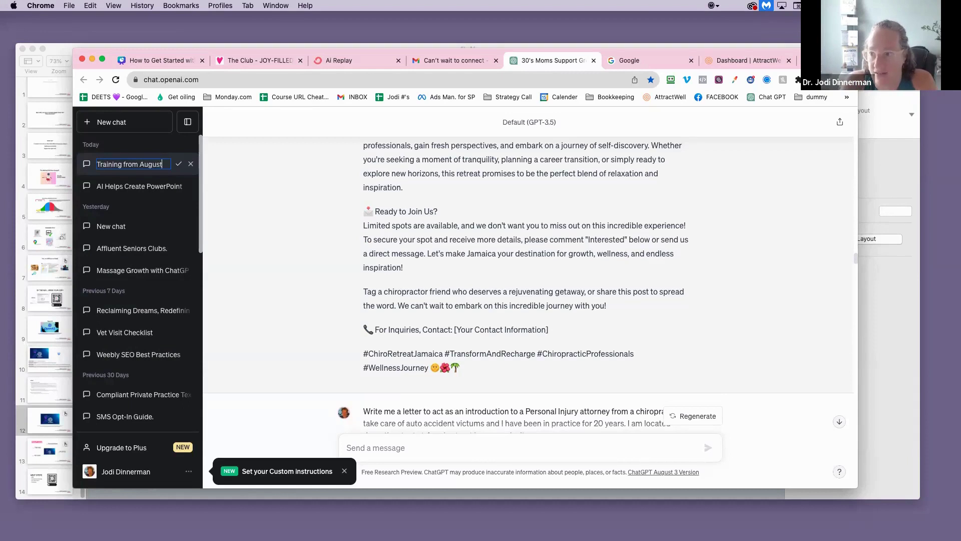
pyautogui.write(' 15')
pyautogui.press('Return')
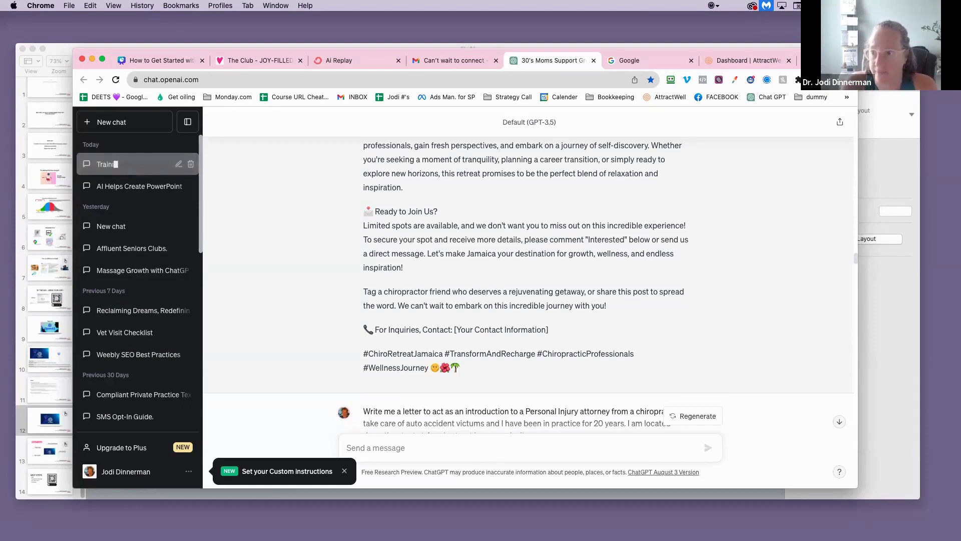